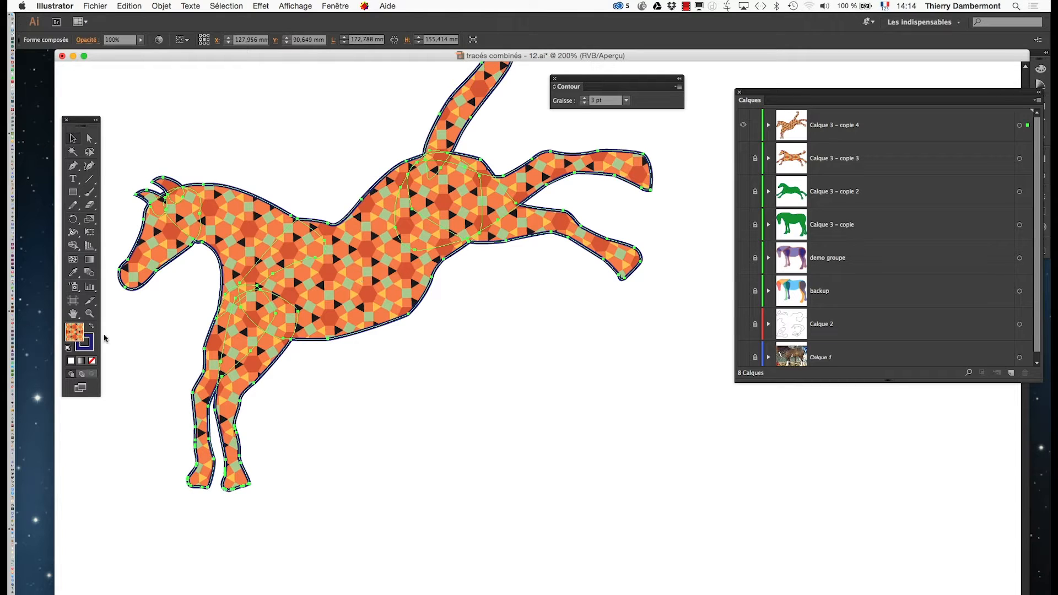
- Change the selected horse's stroke colour from the swatches, trying yellow and settling on a medium green
left_click(87, 346)
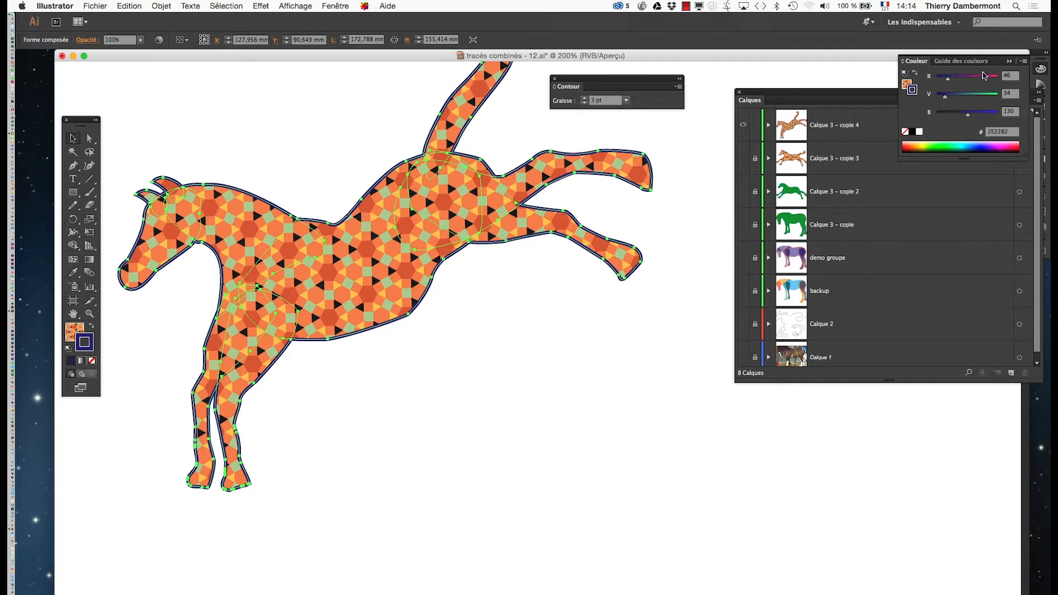
left_click(1009, 61)
left_click_drag(956, 94, 855, 259)
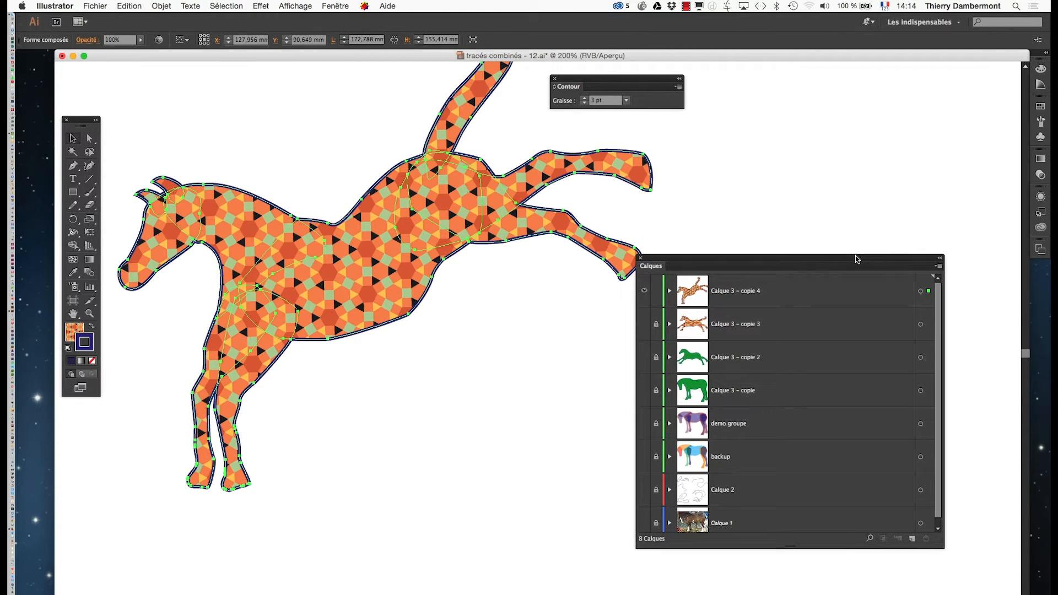
left_click(1042, 108)
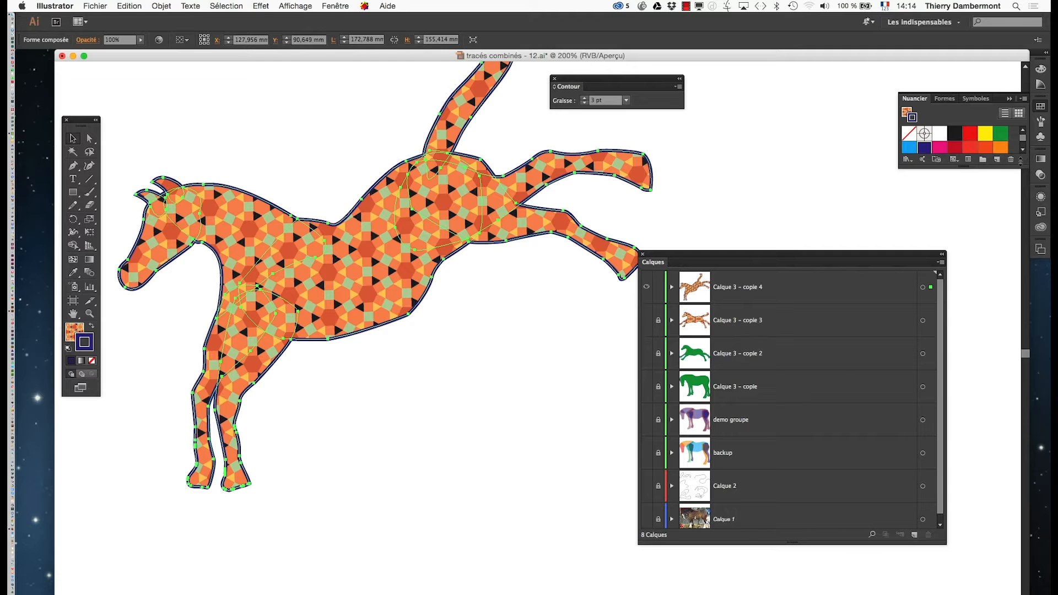
left_click_drag(1023, 164, 1023, 276)
left_click(939, 164)
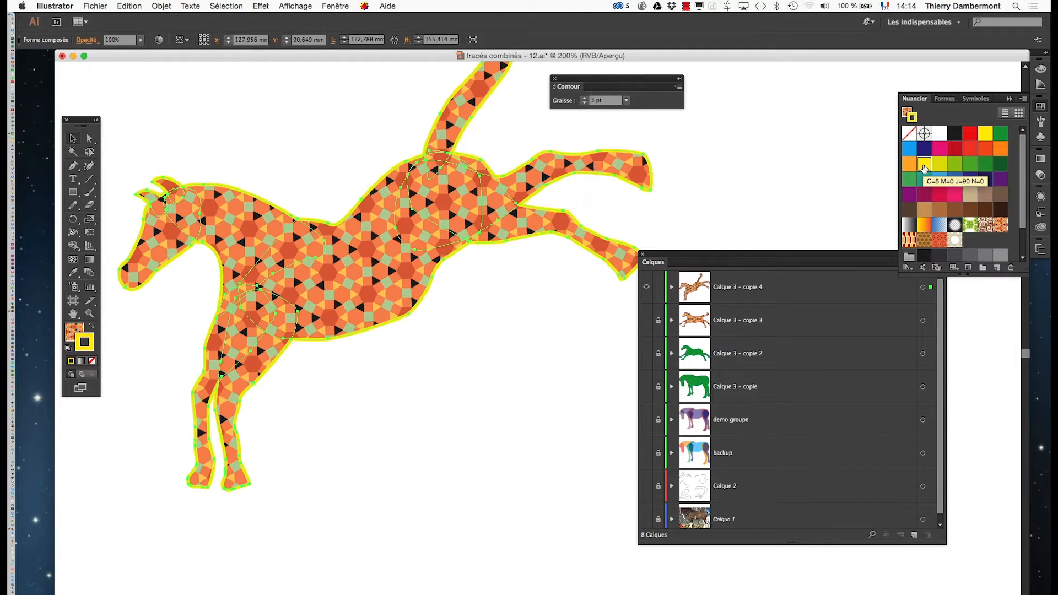
left_click(969, 166)
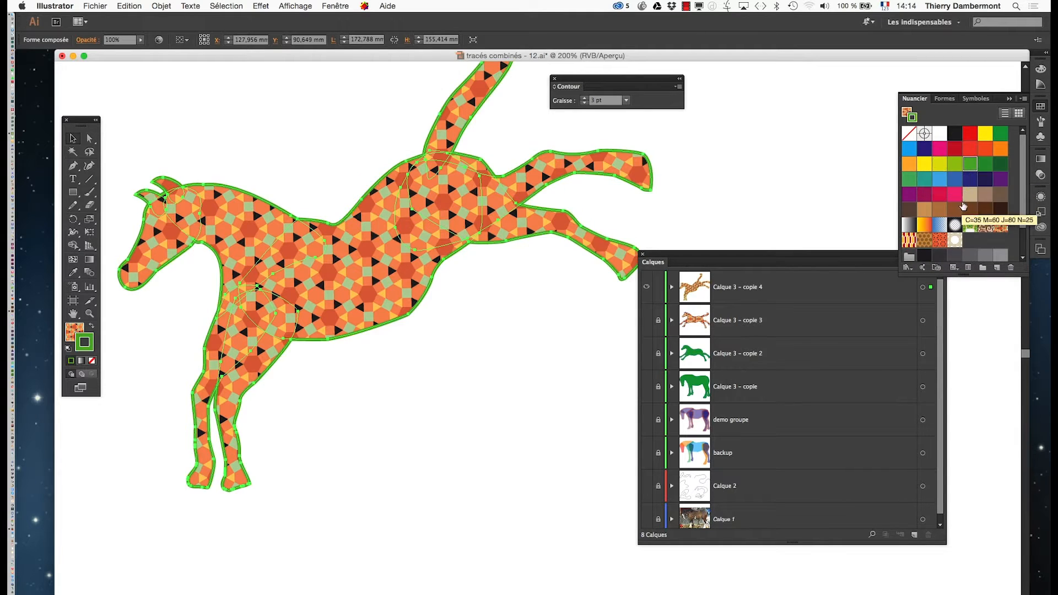
- Increase the horse's stroke weight to 8 pt and deselect the artwork
left_click(584, 98)
left_click(584, 98)
left_click(584, 98)
left_click(584, 98)
left_click(584, 99)
left_click(547, 282)
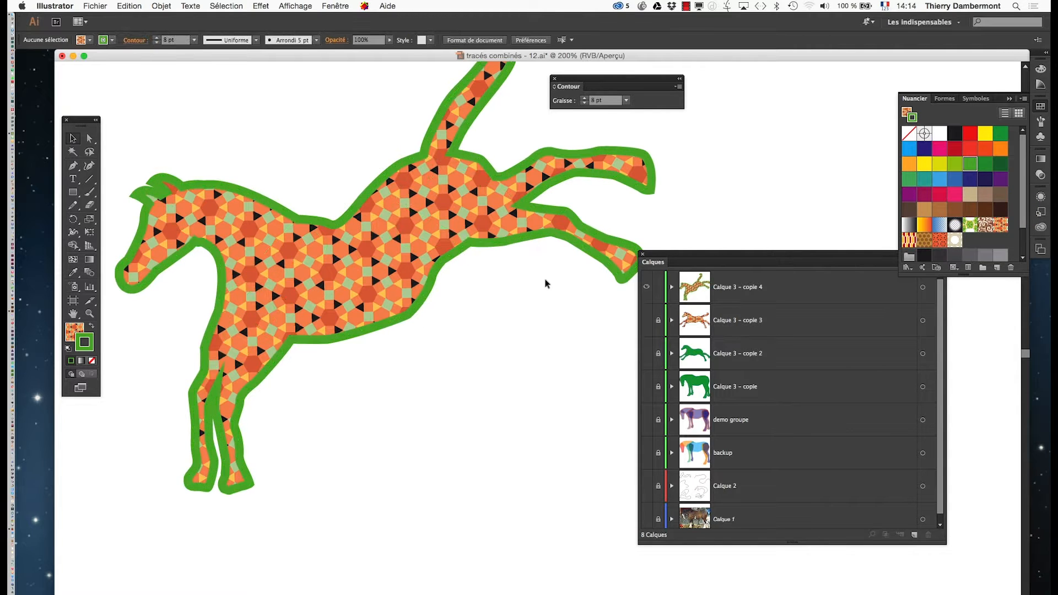
- Select the horse and examine its stroke and overlapping component paths up close around the tail and hindquarters
left_click(450, 128)
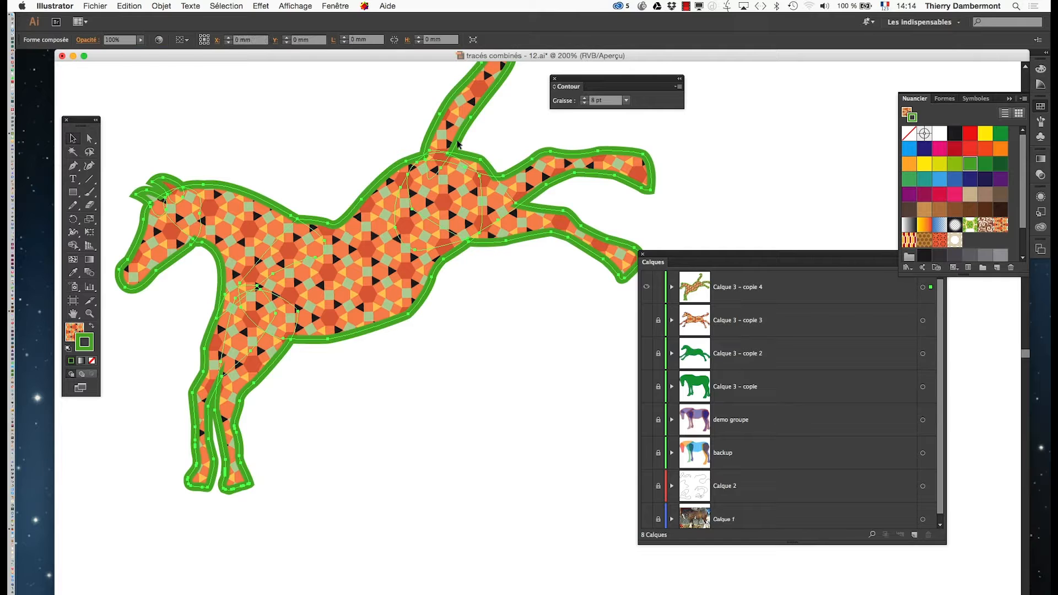
scroll(471, 257, "up", 1)
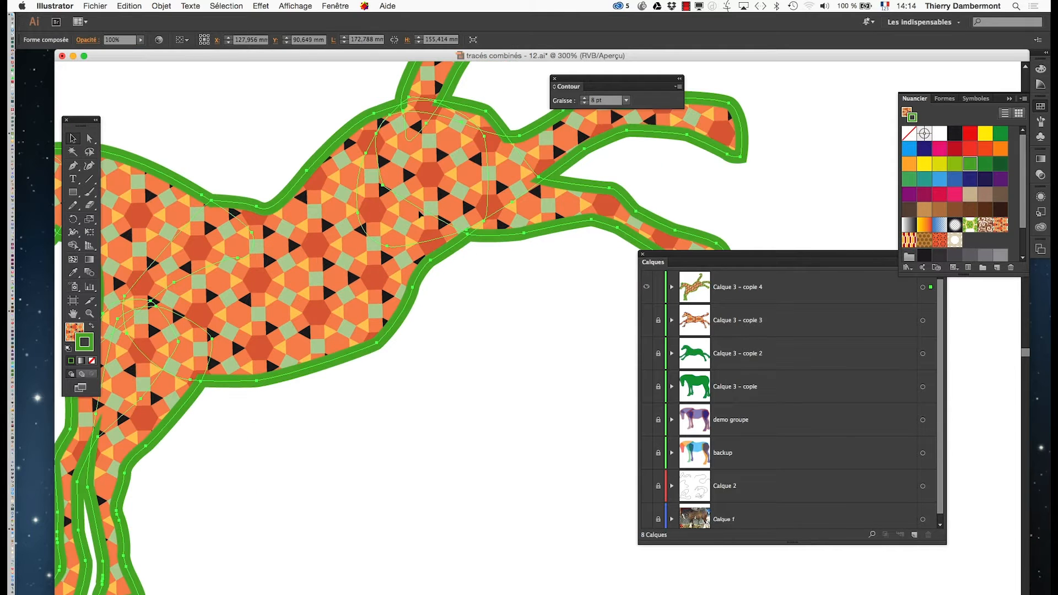
scroll(419, 219, "up", 3)
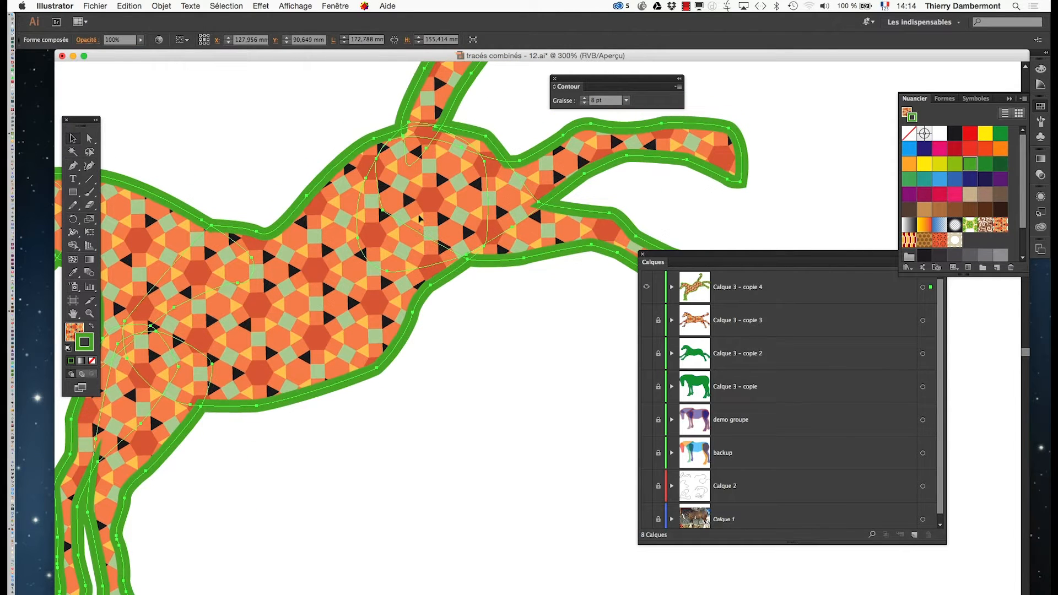
scroll(418, 213, "up", 10)
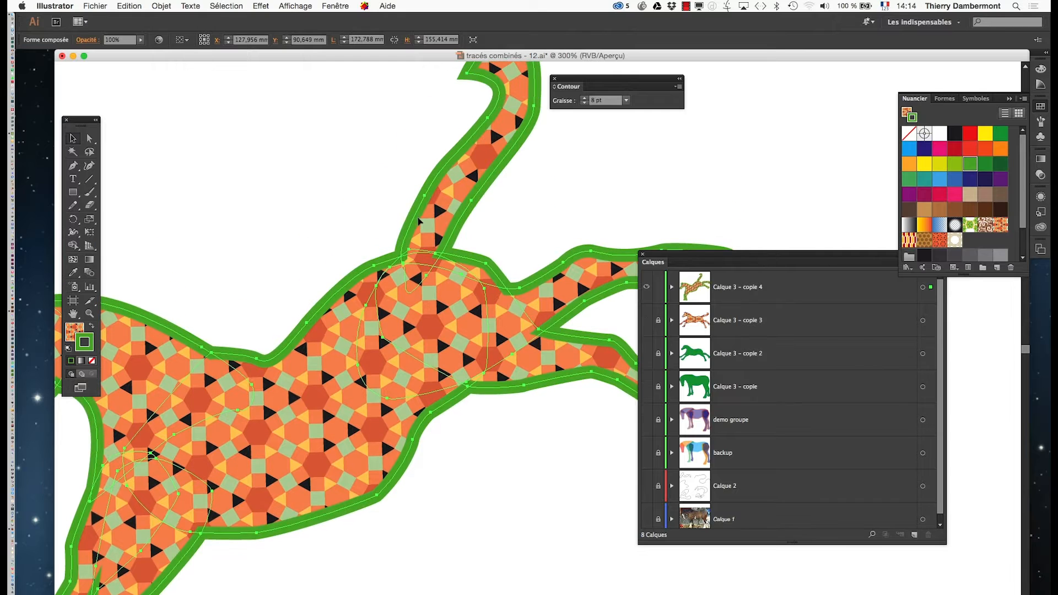
scroll(441, 217, "up", 1)
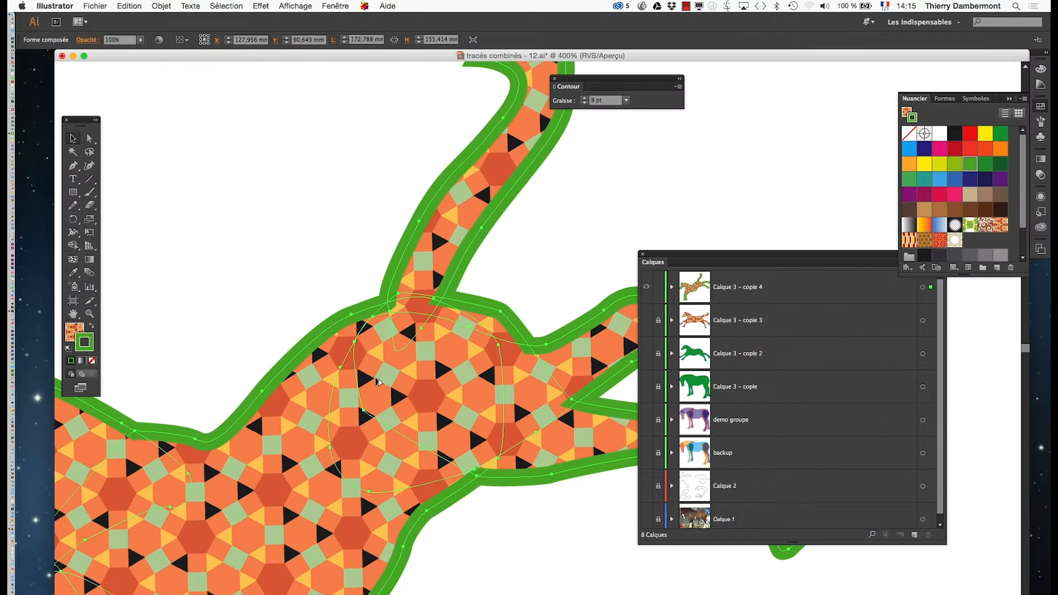
scroll(379, 381, "down", 3)
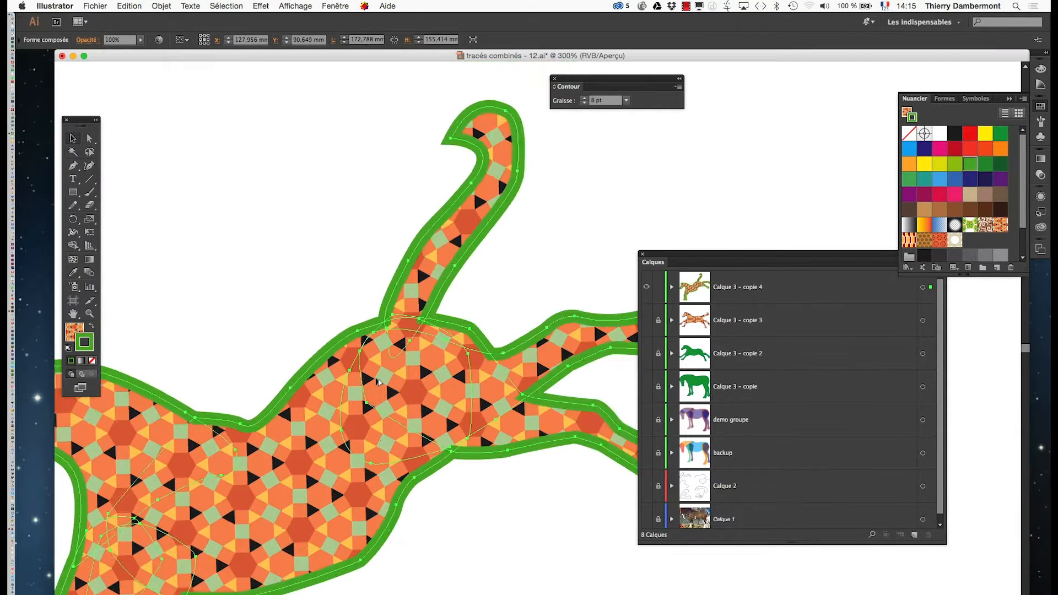
scroll(379, 381, "down", 3)
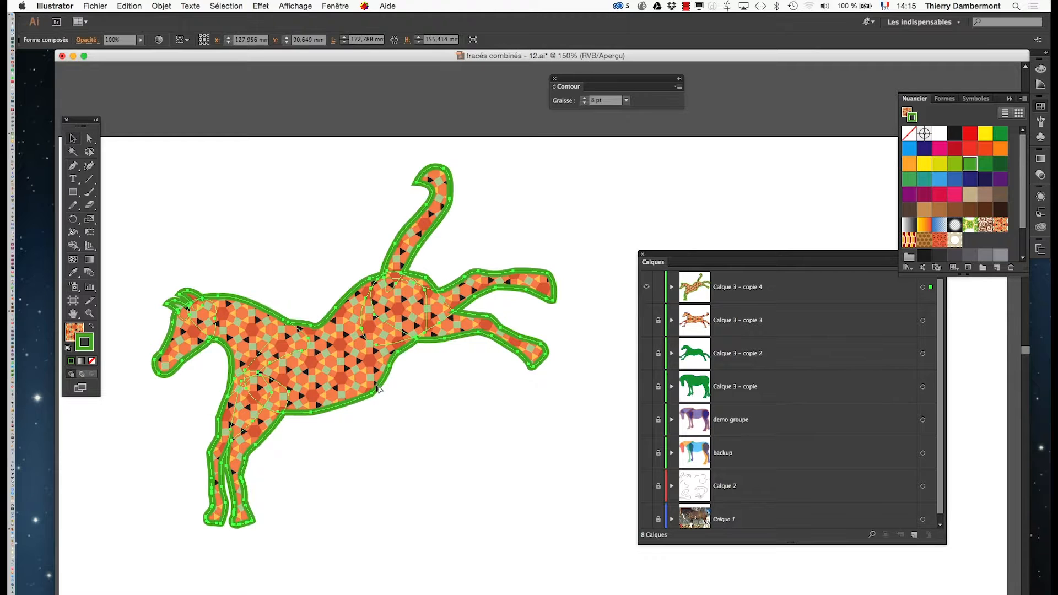
scroll(380, 389, "up", 1)
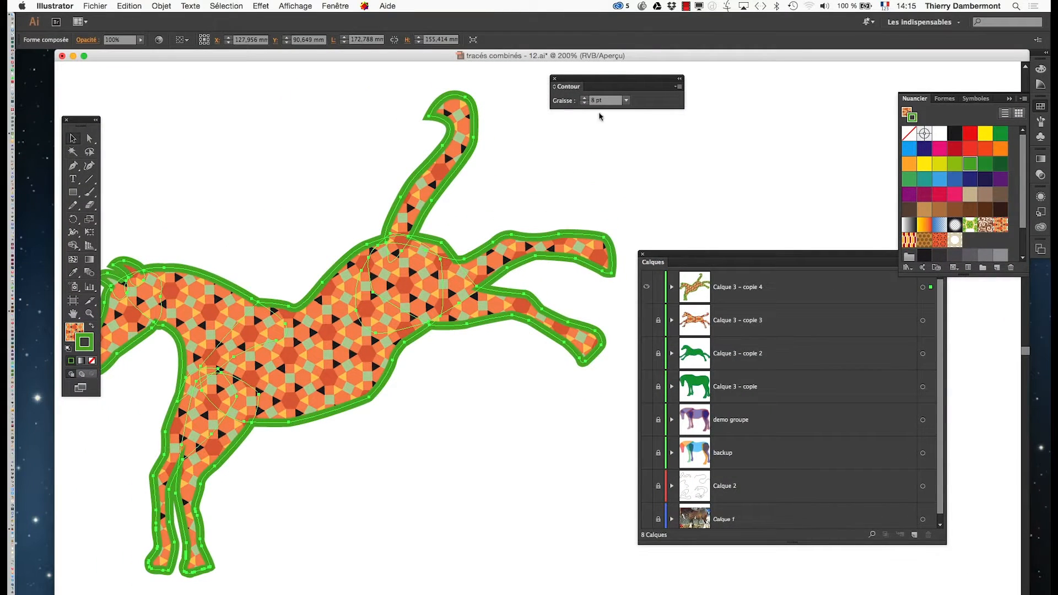
- Show the full set of stroke options and place them clear of the horse artwork
left_click_drag(615, 81, 572, 121)
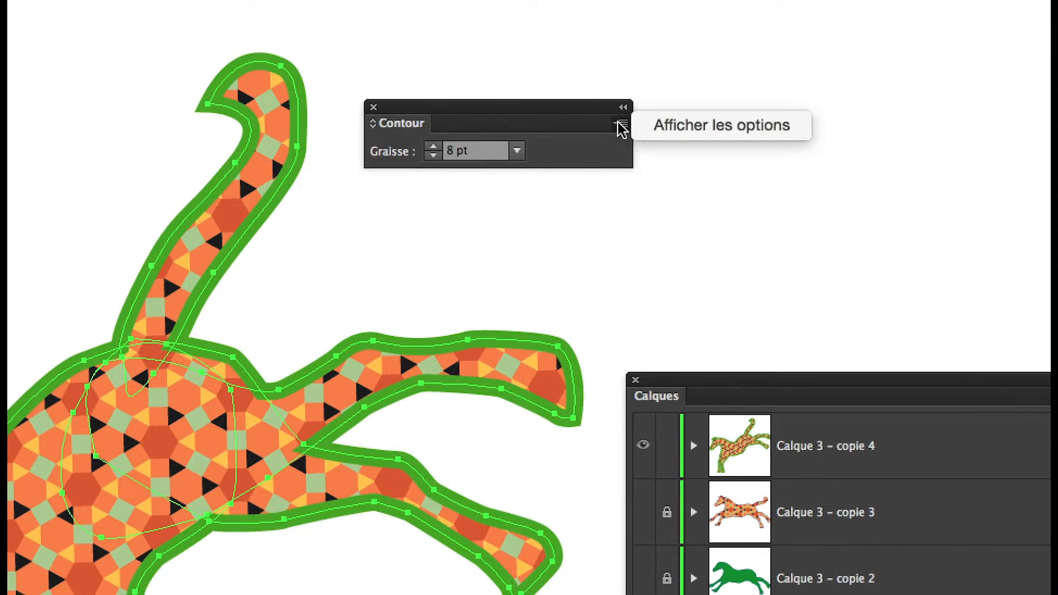
left_click(688, 132)
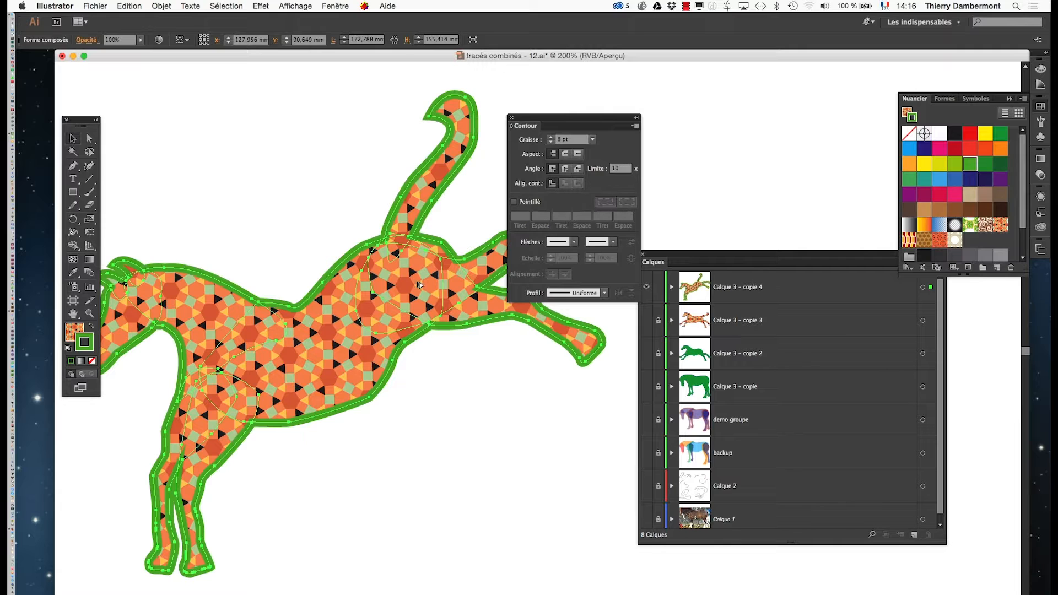
scroll(419, 285, "down", 1)
left_click_drag(547, 120, 635, 90)
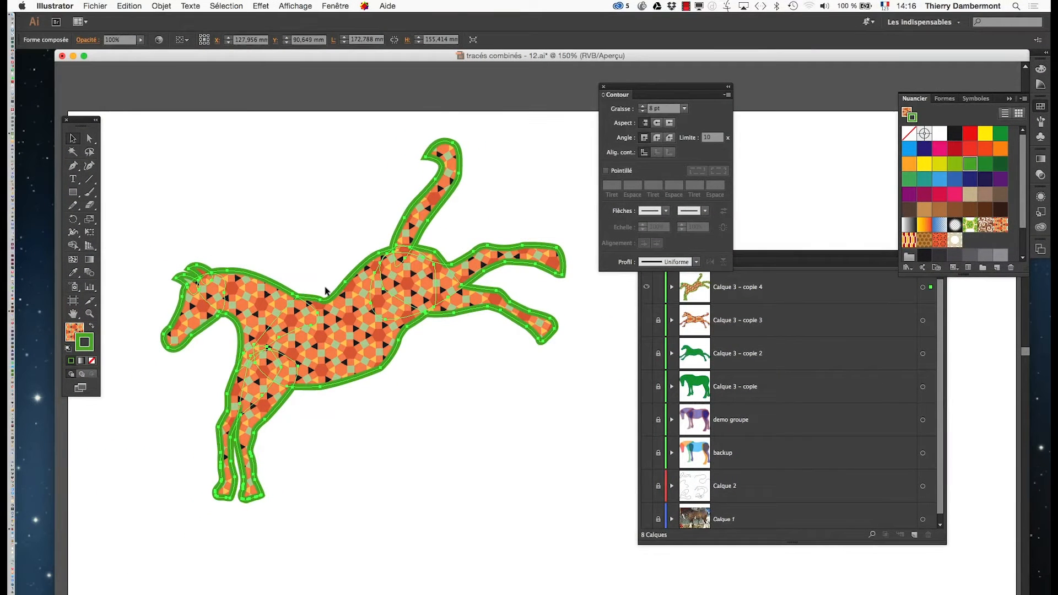
left_click_drag(677, 88, 794, 27)
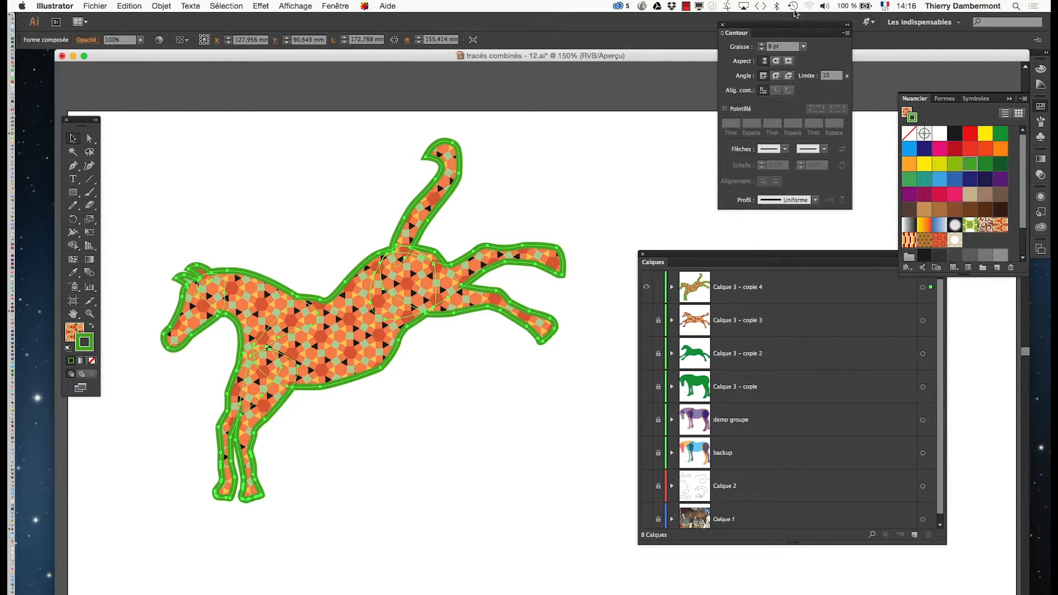
left_click_drag(786, 26, 725, 39)
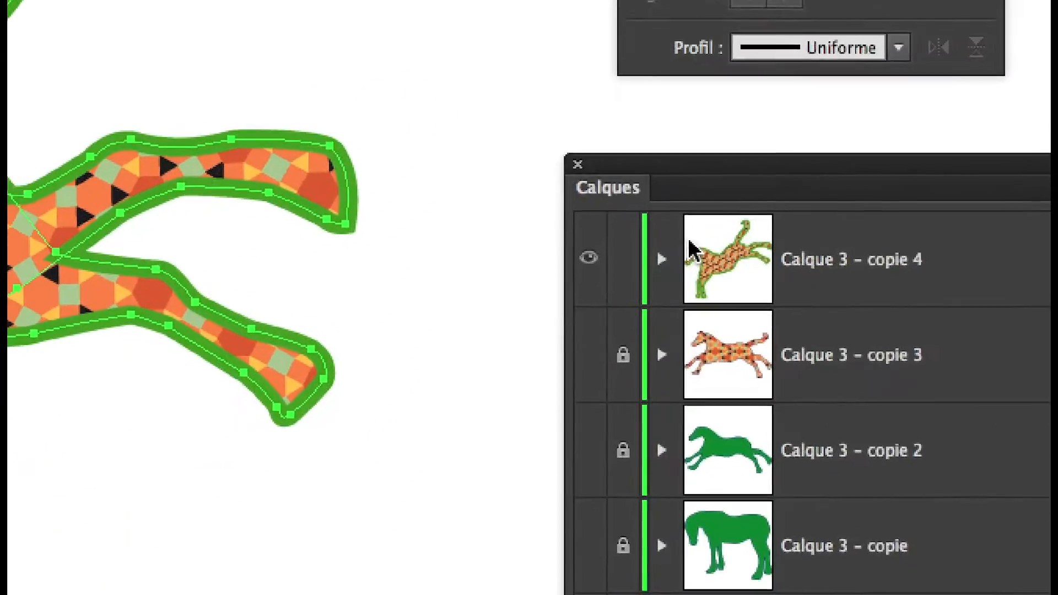
- Expand the layer Calque 3 – copie 4 to check the objects it contains, and collapse it again
left_click(606, 570)
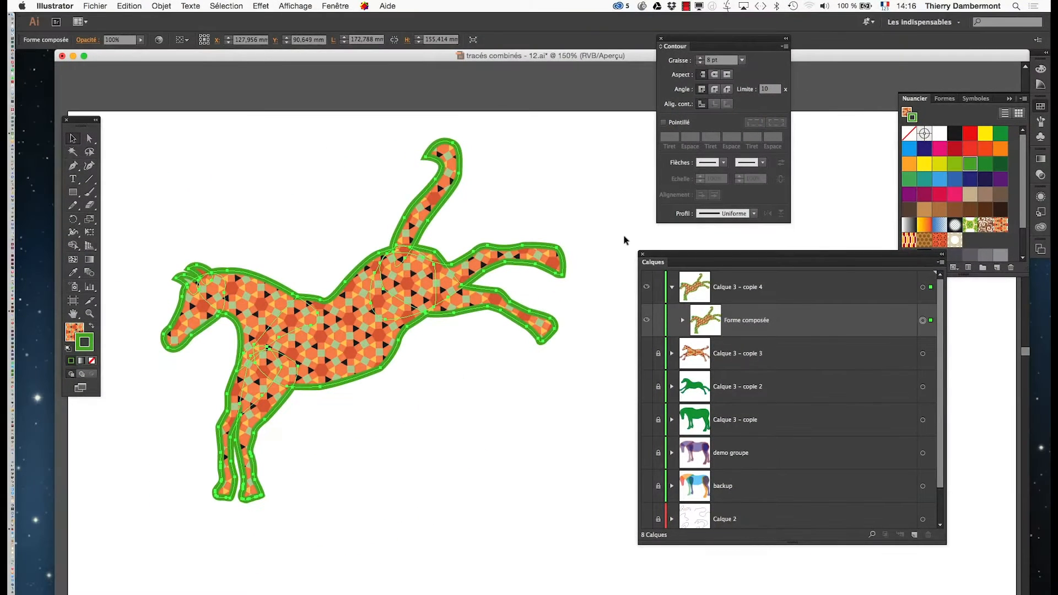
left_click_drag(651, 255, 650, 266)
left_click_drag(544, 340, 480, 341)
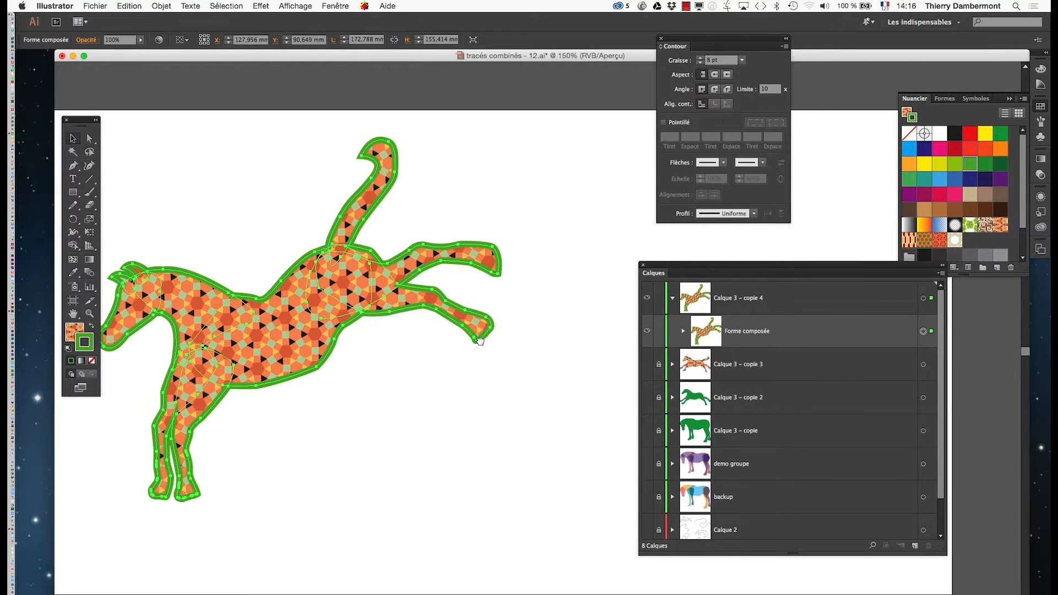
left_click(673, 297)
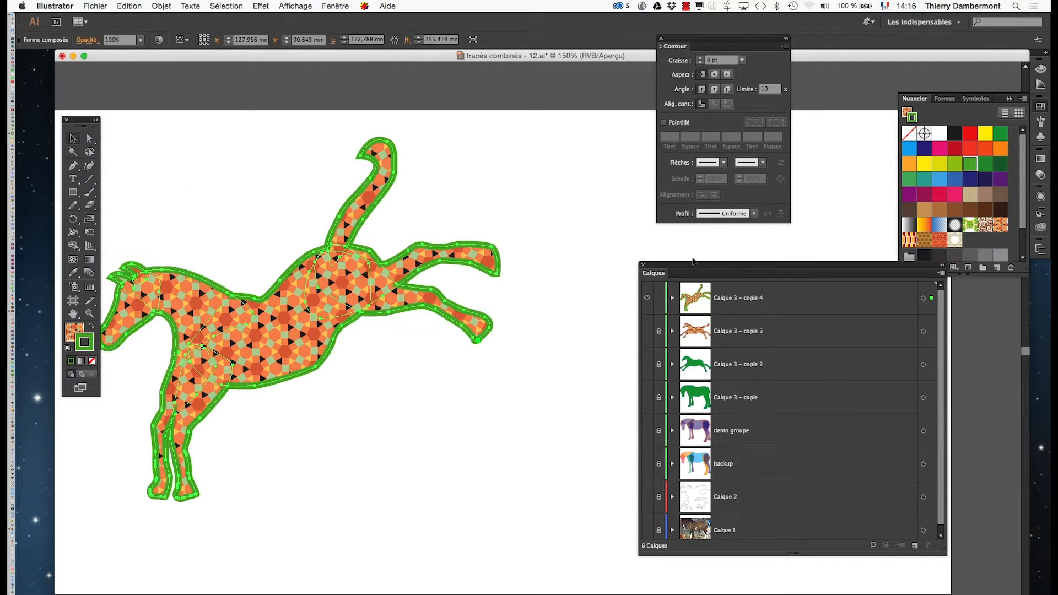
- Duplicate the layer Calque 3 – copie 4, and hide and lock the original layer
left_click_drag(693, 263, 617, 225)
left_click_drag(680, 40, 798, 34)
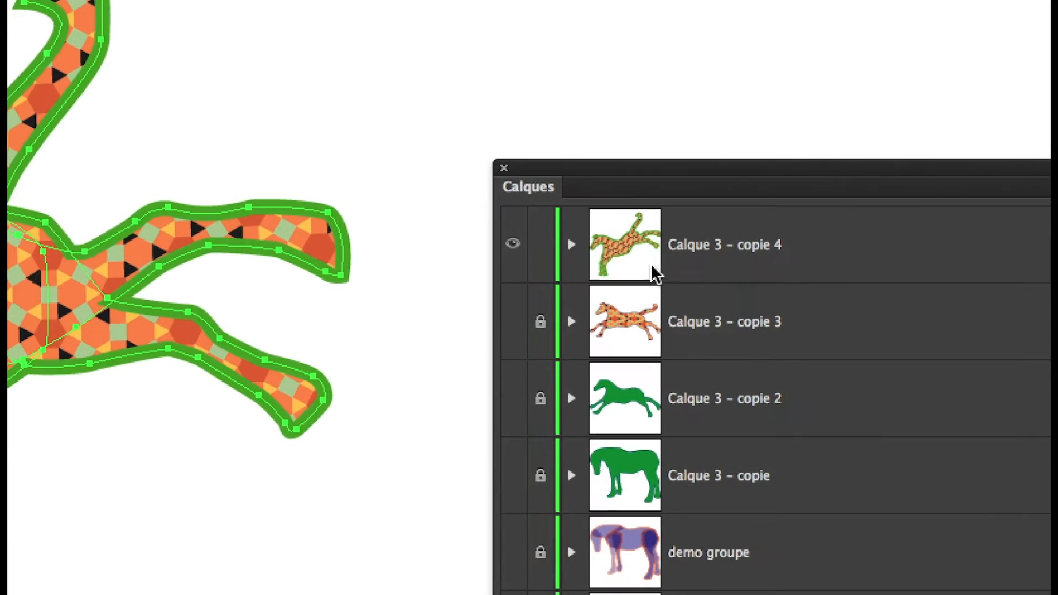
left_click(750, 263)
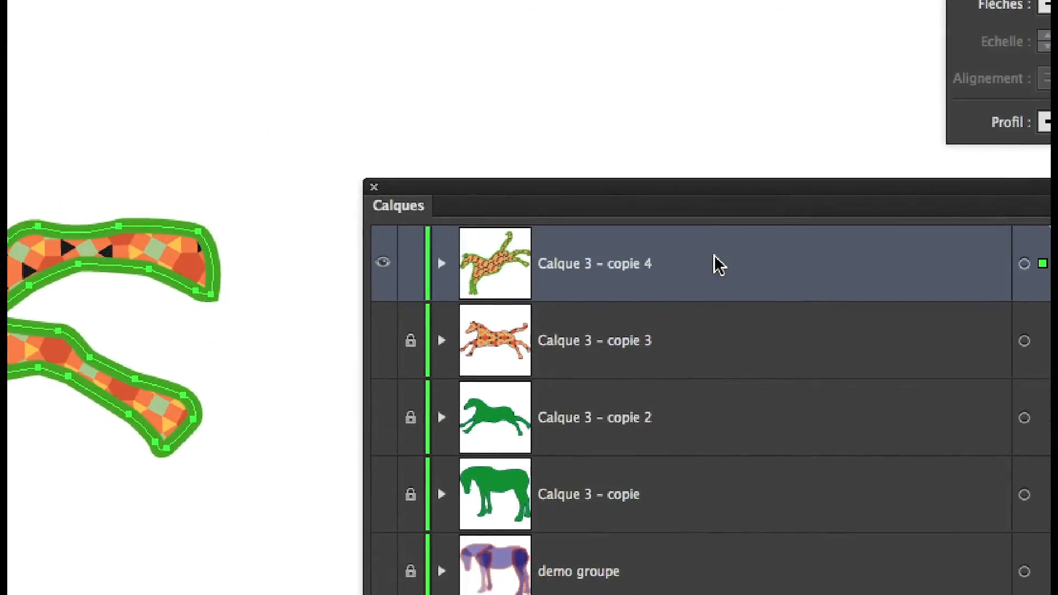
left_click_drag(715, 265, 988, 594)
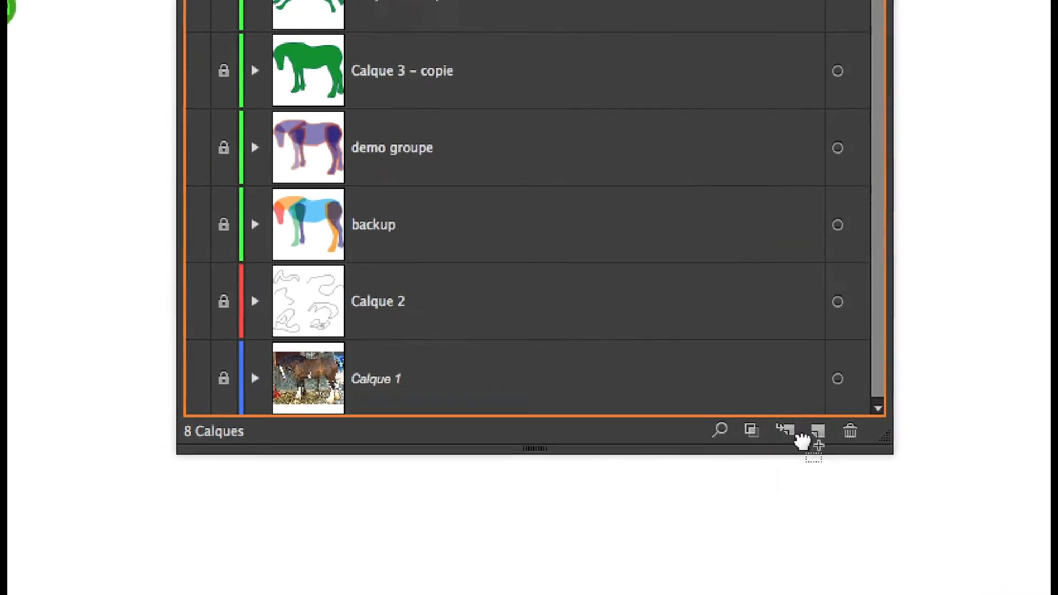
left_click_drag(801, 441, 811, 434)
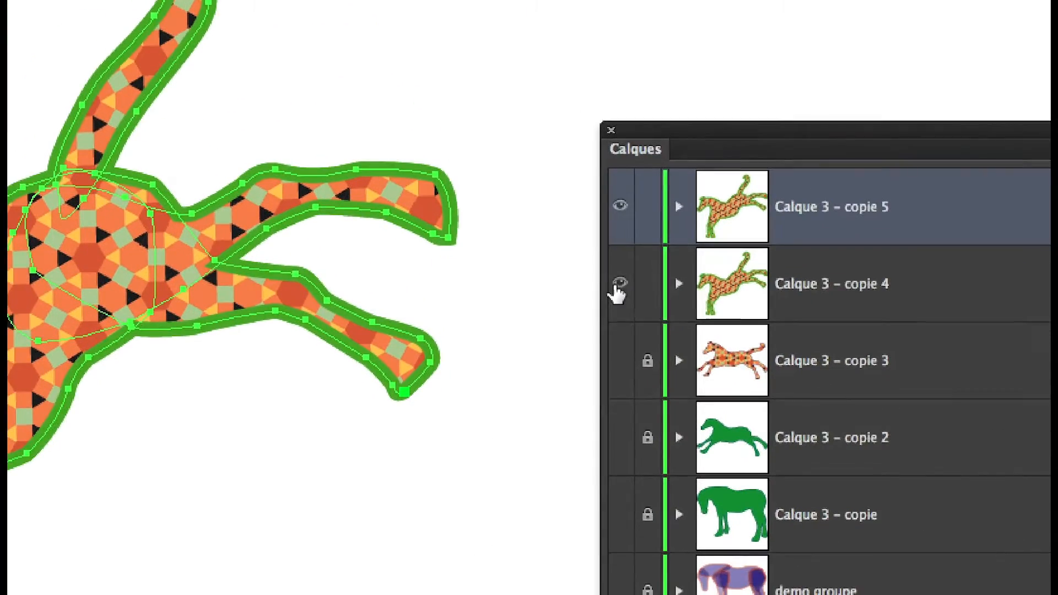
left_click(619, 283)
left_click(647, 283)
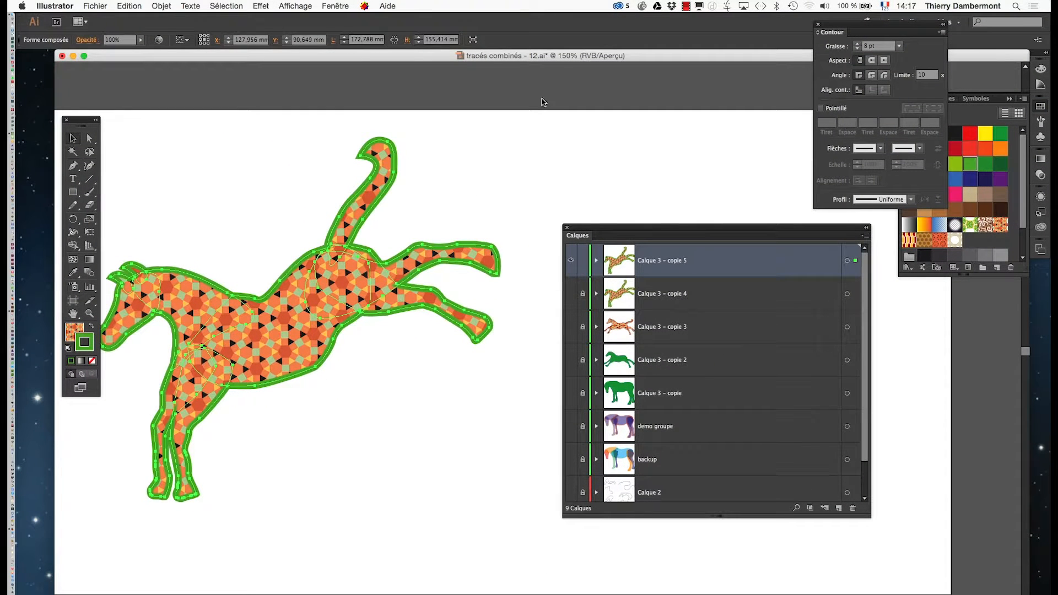
- Save the document as a new version named tracés combinés - 13.ai with the default Illustrator CC options
key("super+s")
left_click(559, 95)
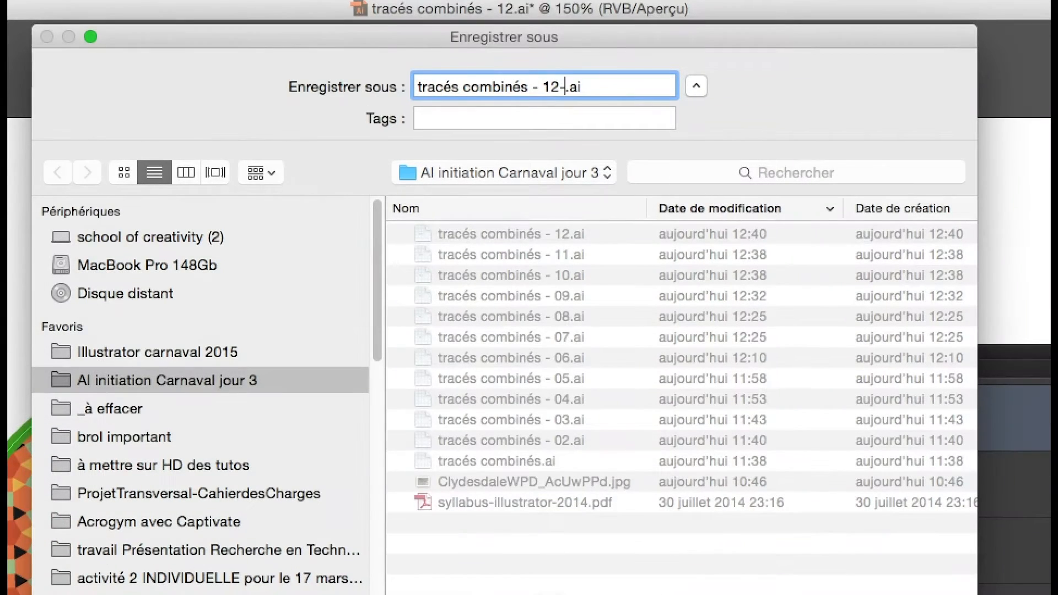
type("-3")
key("BackSpace")
key("BackSpace")
key("BackSpace")
type("3")
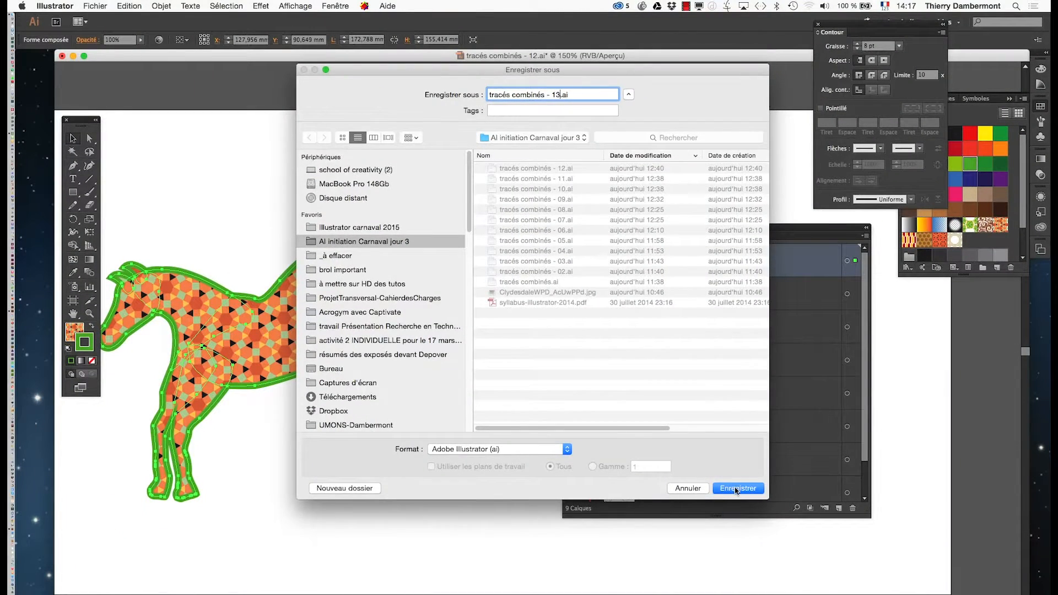
key("Return")
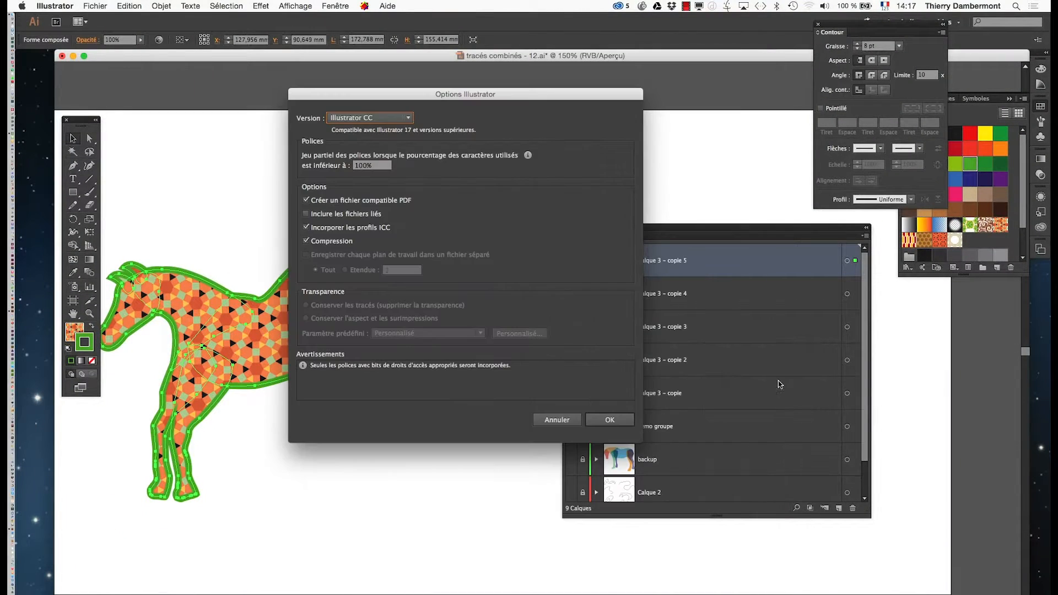
left_click(600, 421)
- Reposition the layer list below the horse and expand Calque 3 – copie 5 to reveal its compound shape
left_click_drag(645, 228, 444, 409)
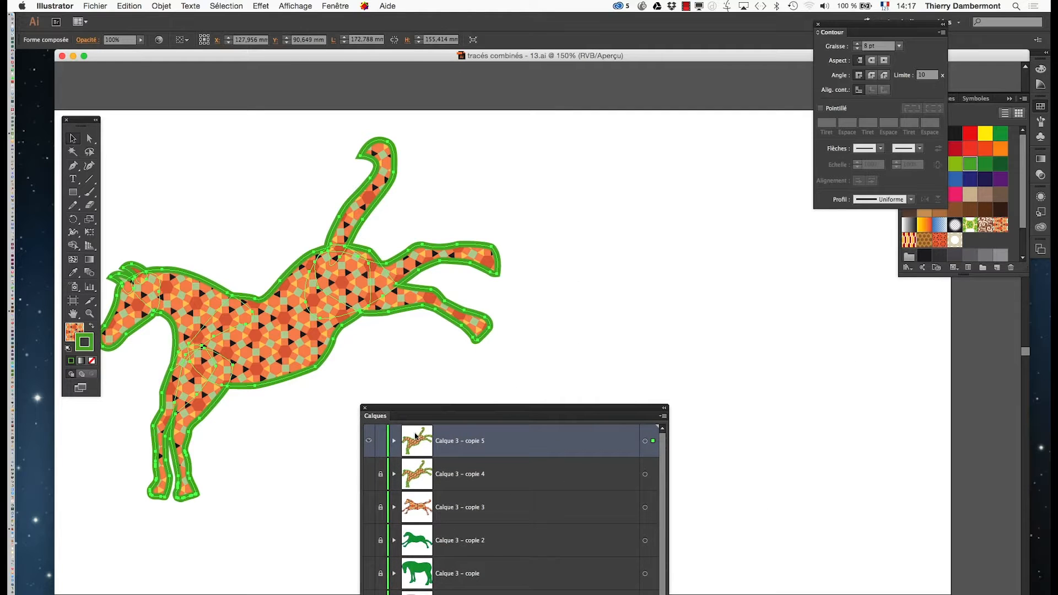
left_click(394, 443)
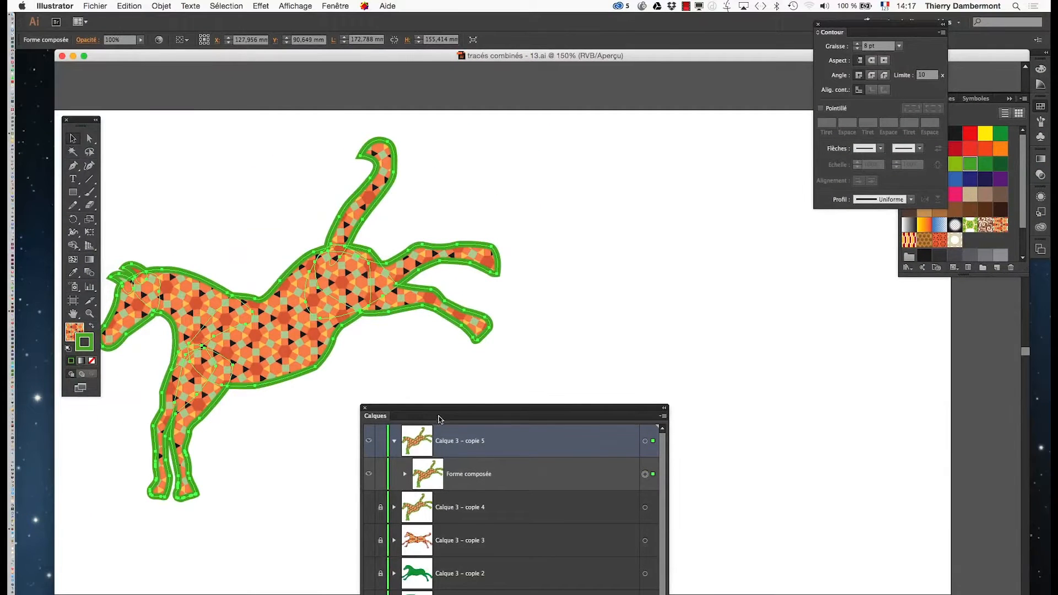
left_click_drag(448, 412, 405, 406)
- Show the Pathfinder panel beside the horse and review its compound shape commands
left_click(335, 5)
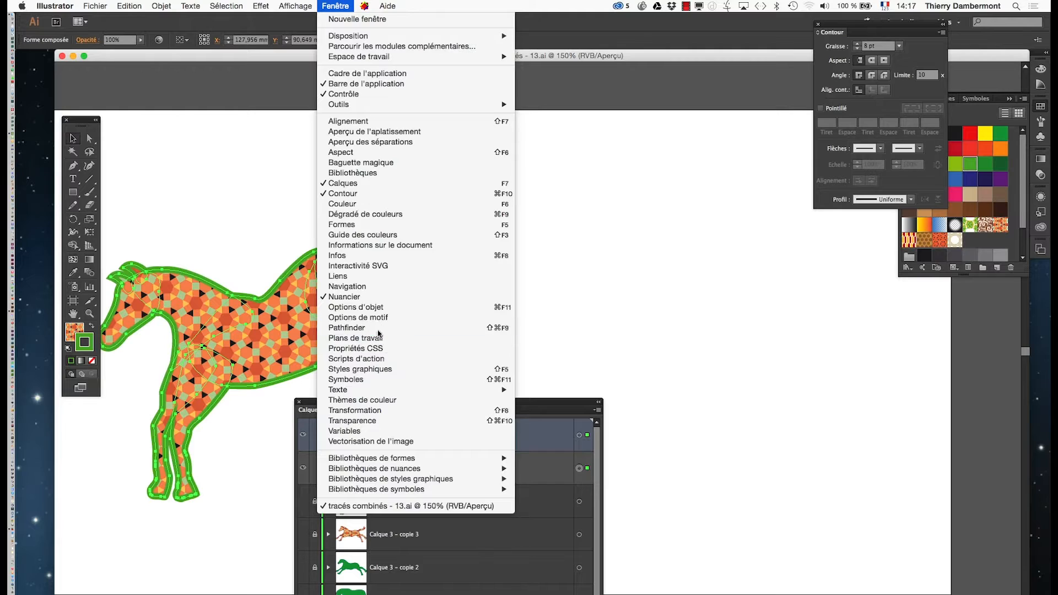
left_click(353, 327)
left_click_drag(384, 216, 614, 185)
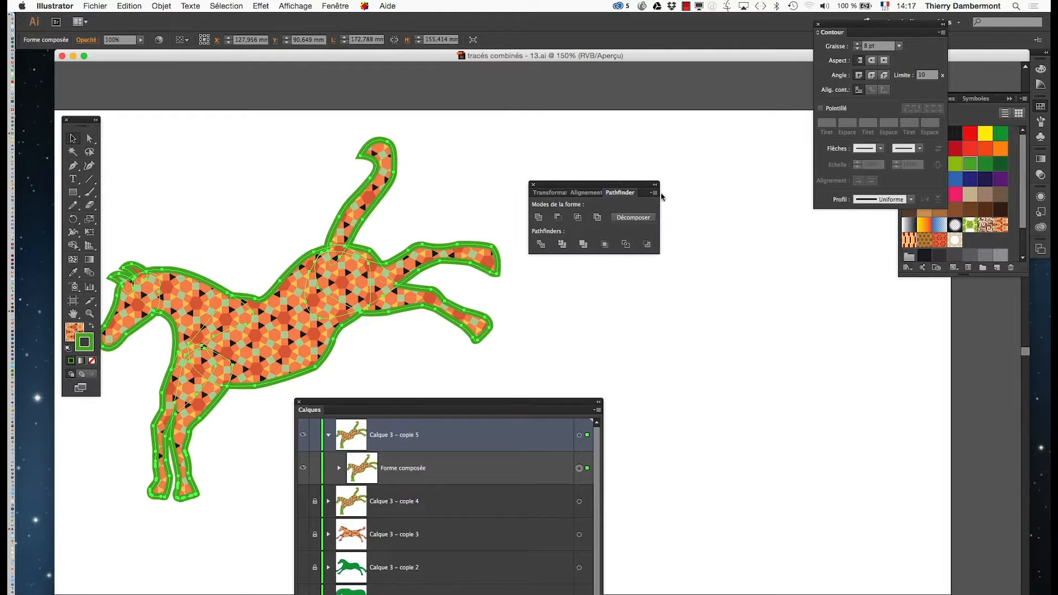
left_click(653, 193)
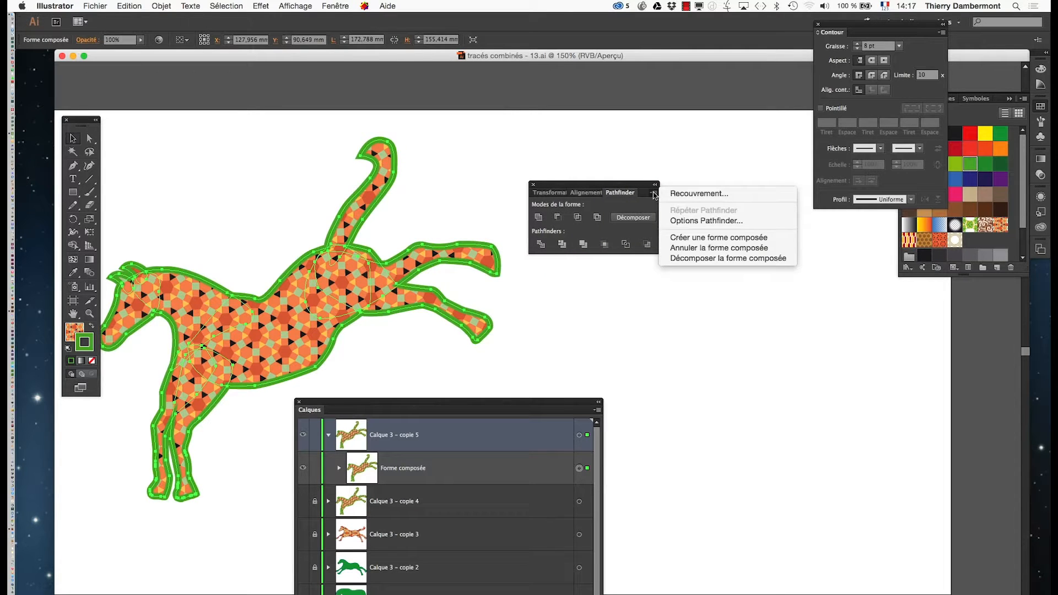
left_click(636, 185)
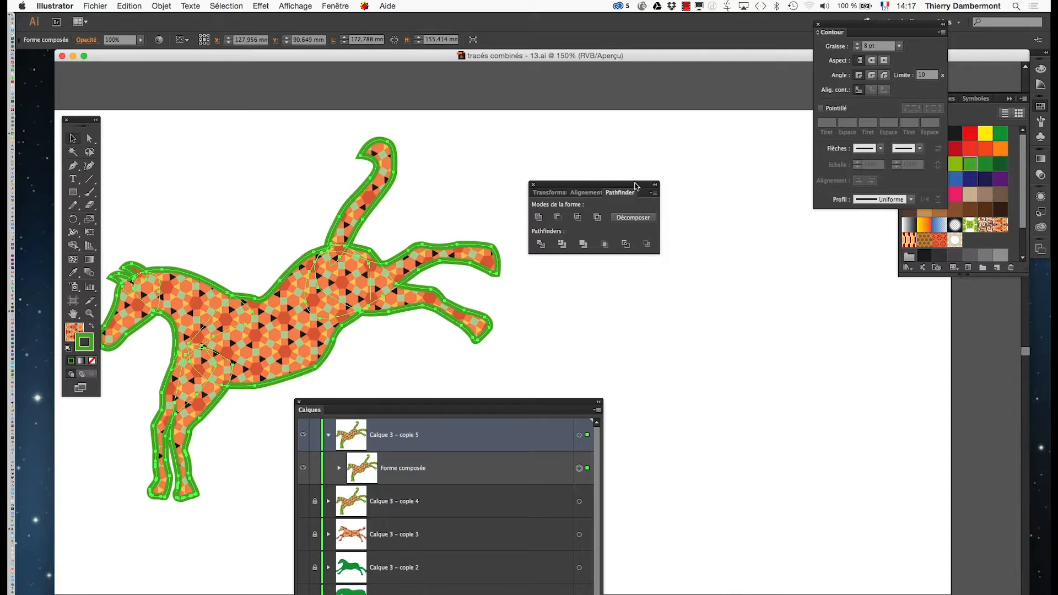
- Expand the horse's compound shape with Décomposer la forme composée and place the stroke settings in the empty area beside the horse
left_click_drag(636, 186, 644, 253)
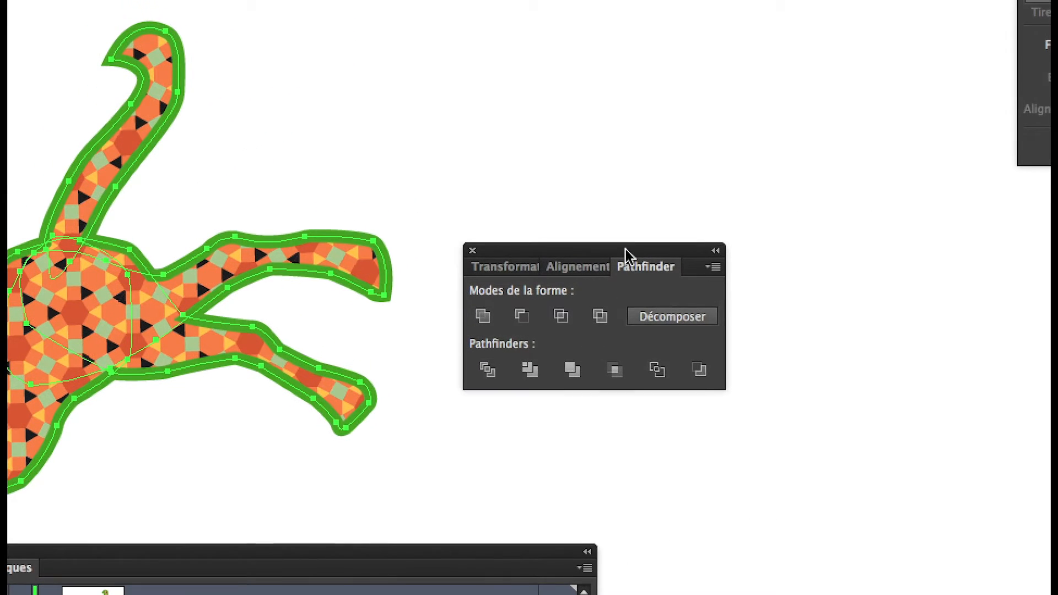
left_click_drag(625, 249, 441, 44)
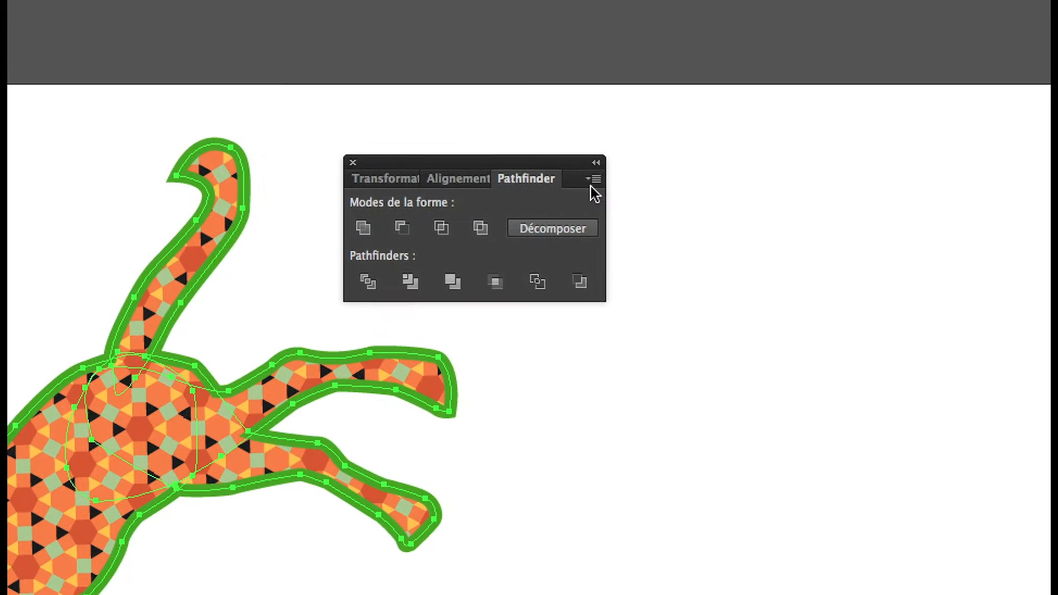
left_click(851, 120)
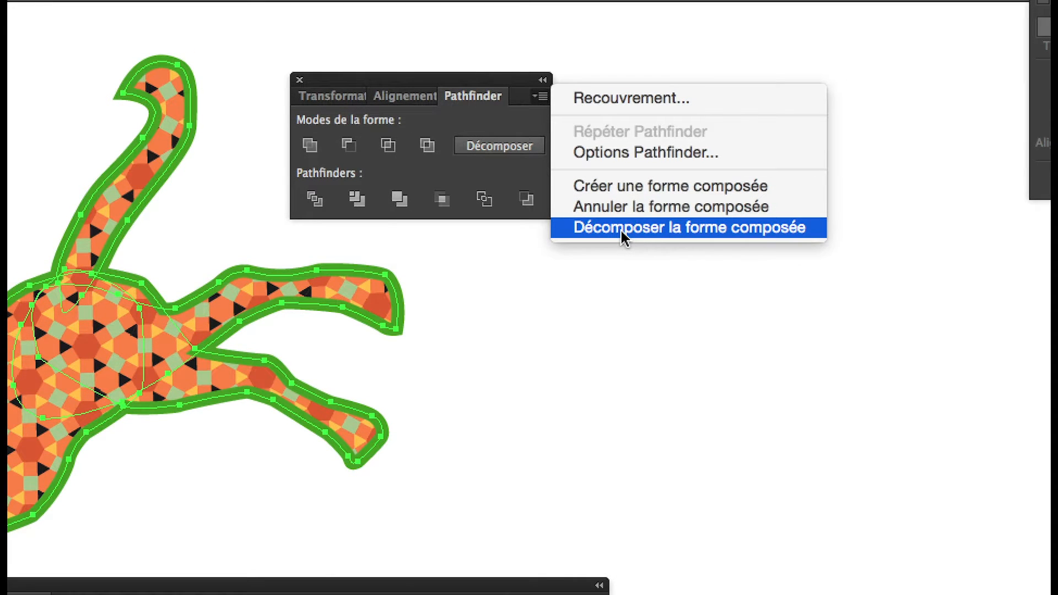
left_click(625, 235)
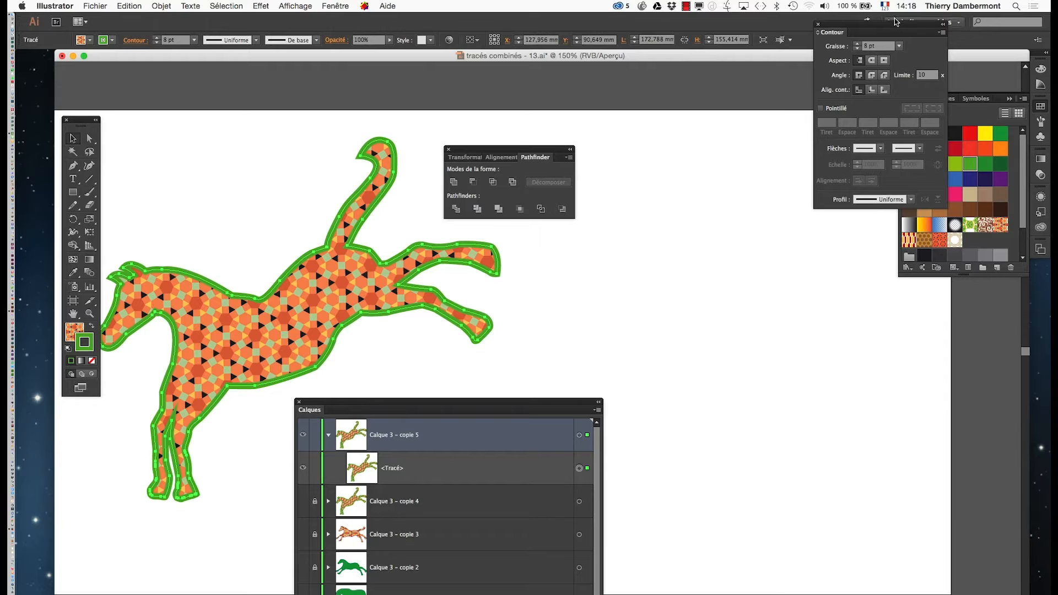
left_click_drag(885, 27, 583, 254)
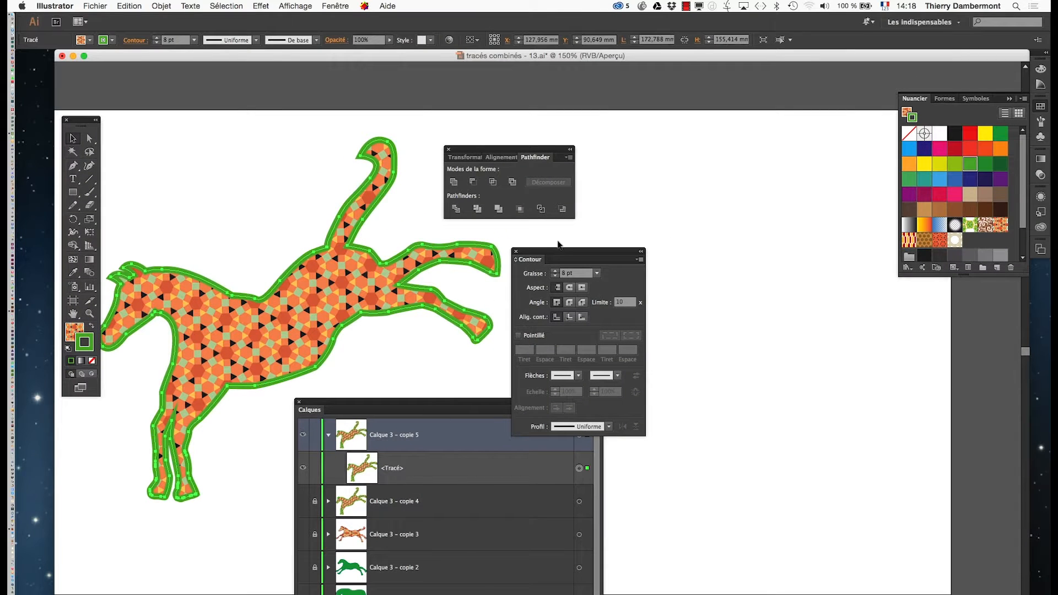
left_click_drag(558, 244, 739, 169)
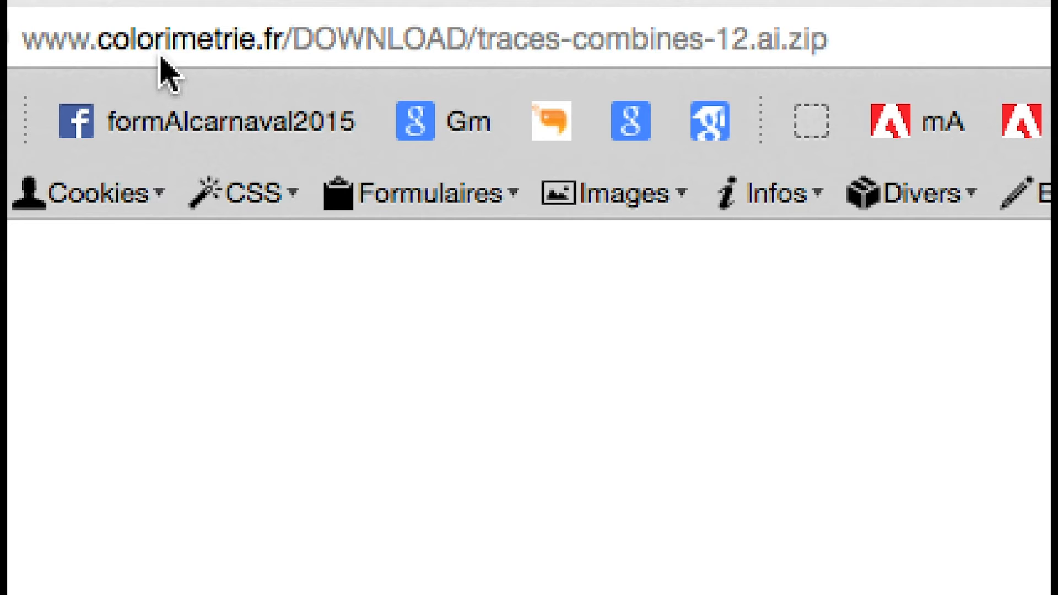
- Switch from the browser back to Illustrator and check which Pathfinder compound shape commands are available for the expanded path
key("super+Tab")
key("super+Tab")
key("super+Tab")
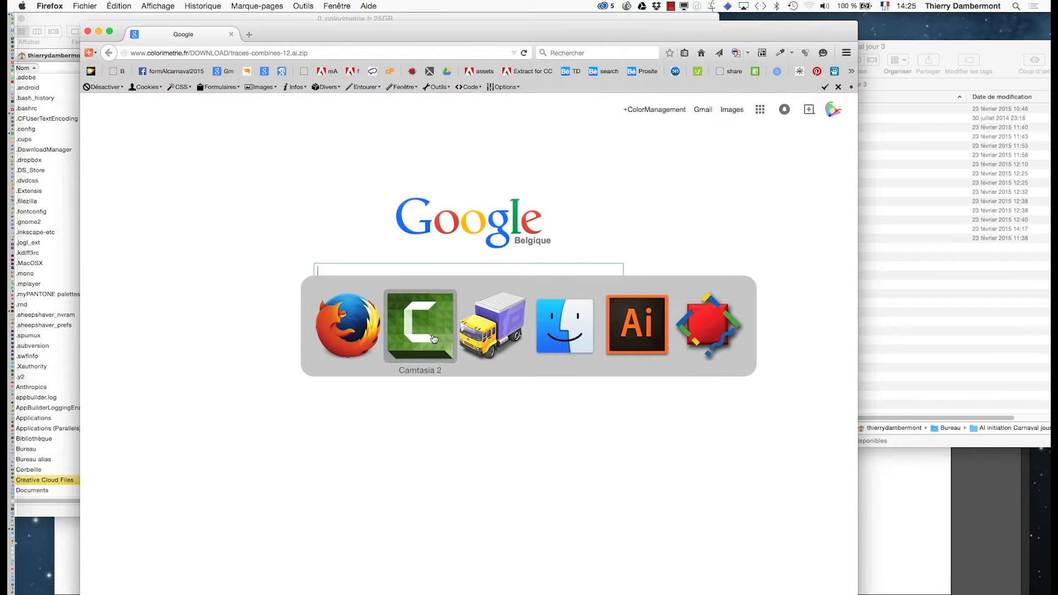
left_click(637, 338)
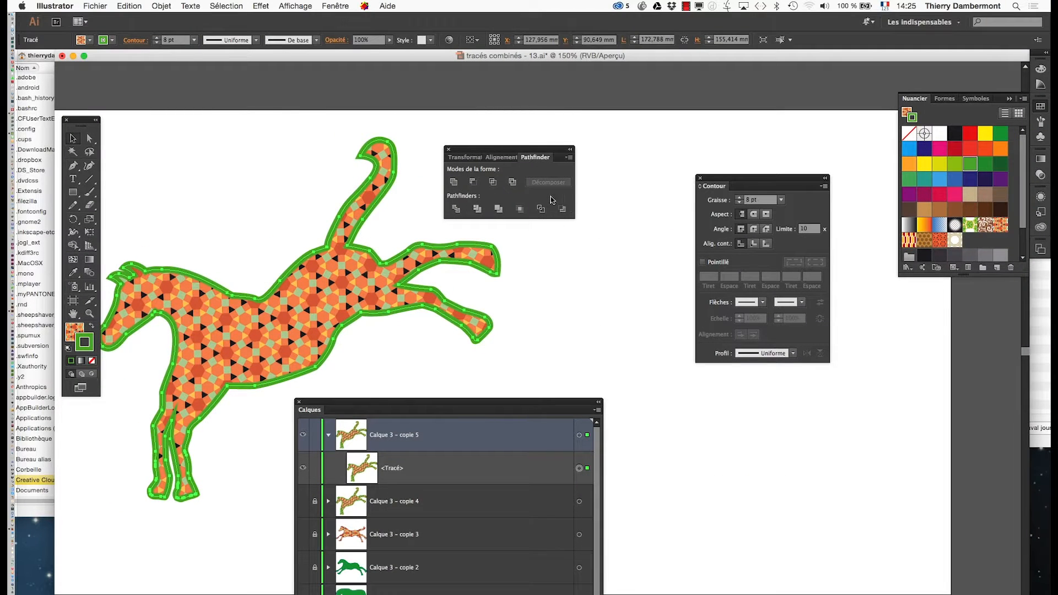
left_click(567, 158)
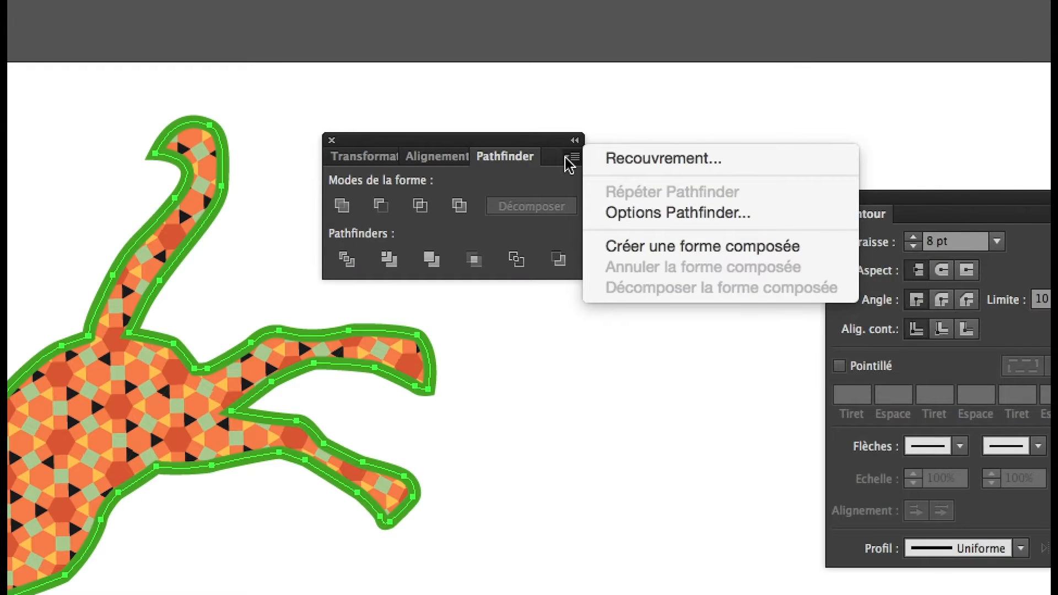
left_click(567, 159)
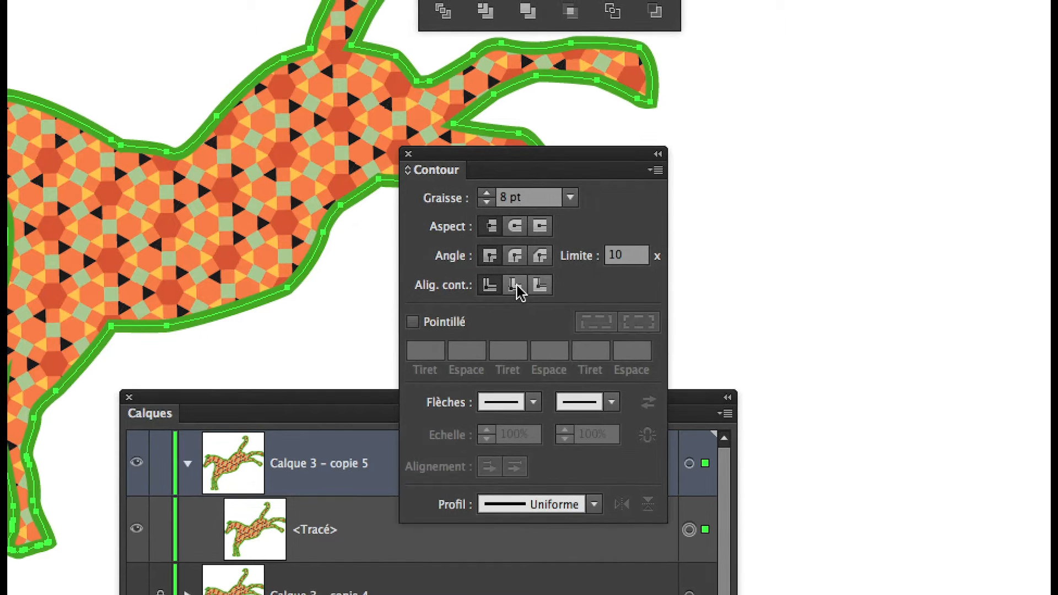
- Align the stroke of the expanded horse to the inside of its path
left_click(490, 330)
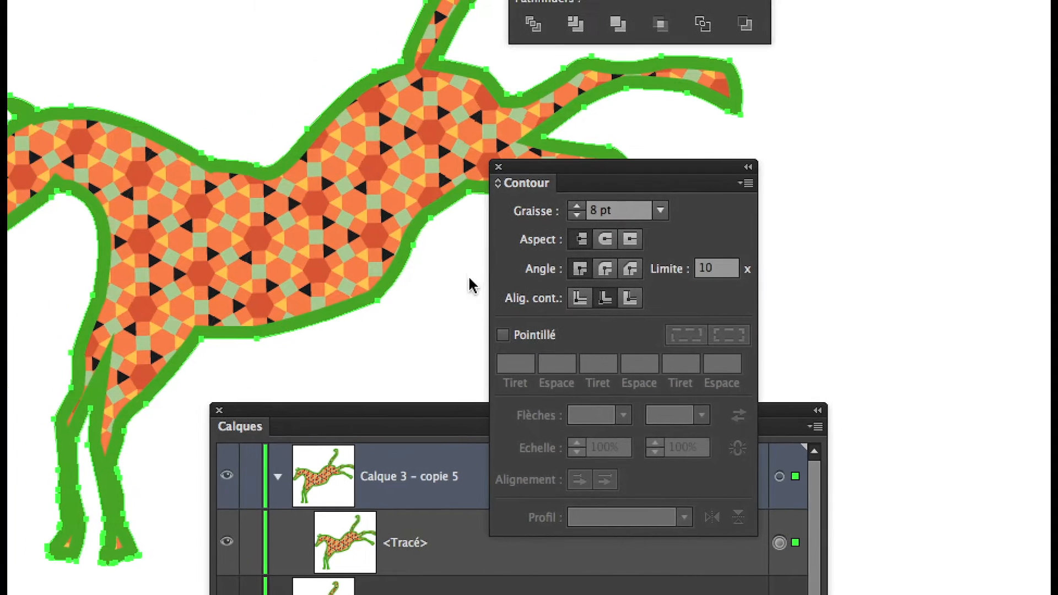
scroll(499, 291, "down", 2)
left_click_drag(407, 264, 272, 184)
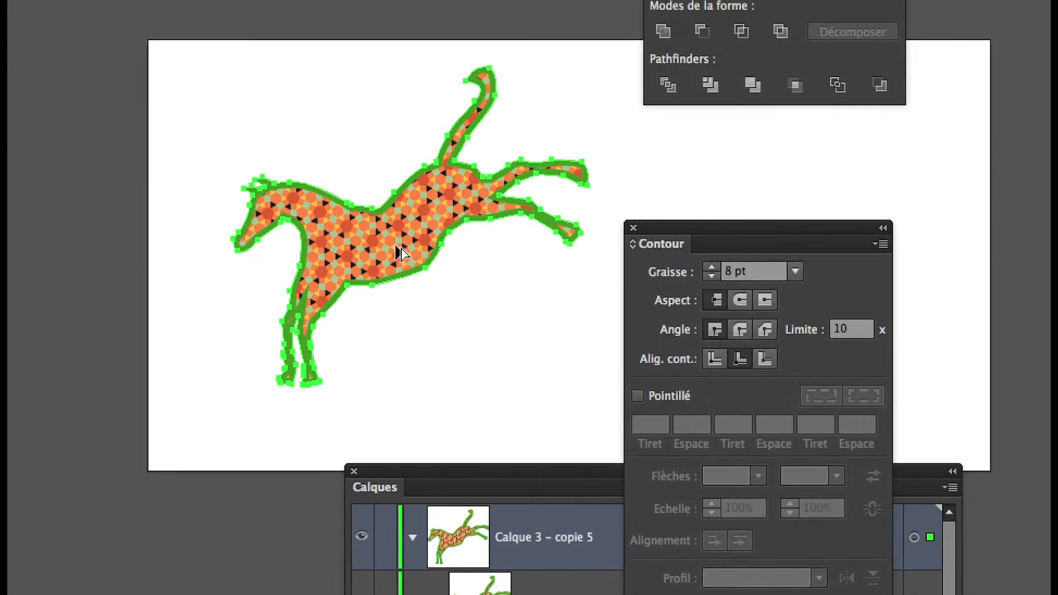
scroll(398, 248, "up", 1)
- Align the horse's stroke to the outside of its path, try a 20 pt weight, and set the weight to 10 pt
left_click(764, 359)
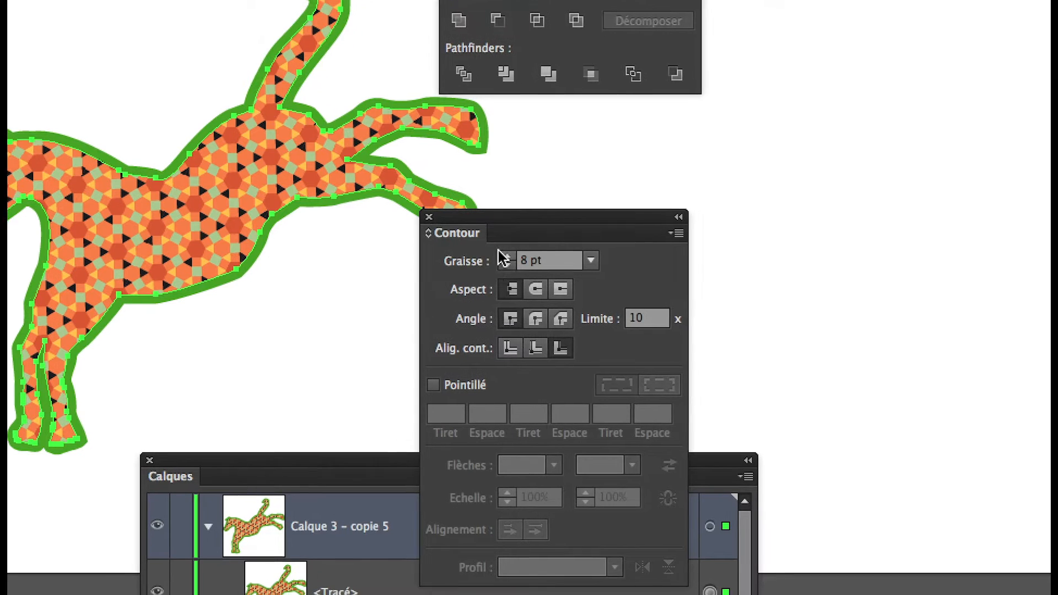
left_click(753, 272)
left_click(754, 273)
left_click(753, 272)
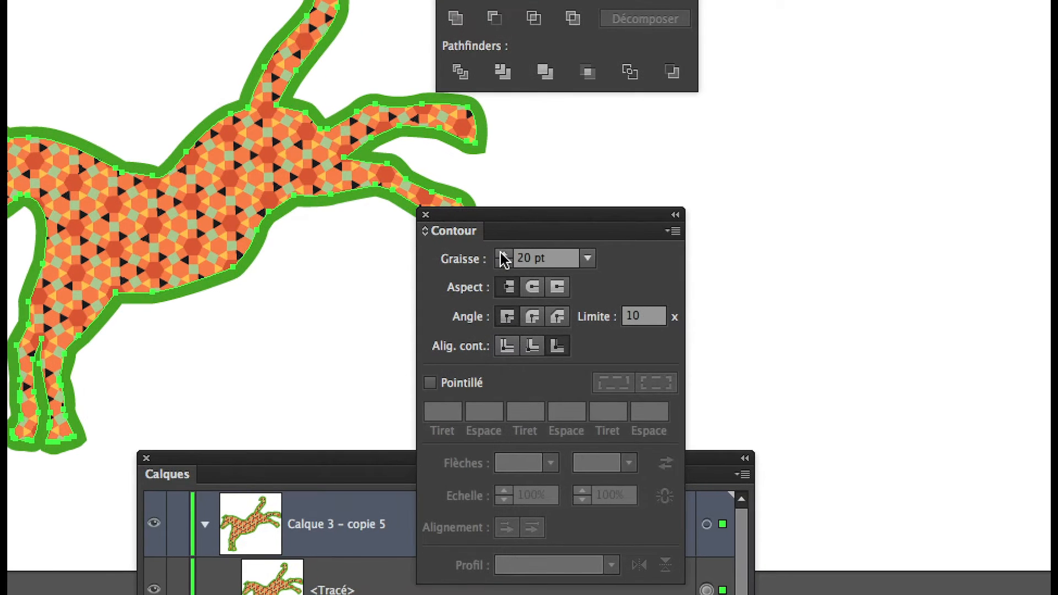
left_click(501, 252)
left_click(502, 253)
left_click(500, 262)
left_click(500, 262)
left_click(501, 262)
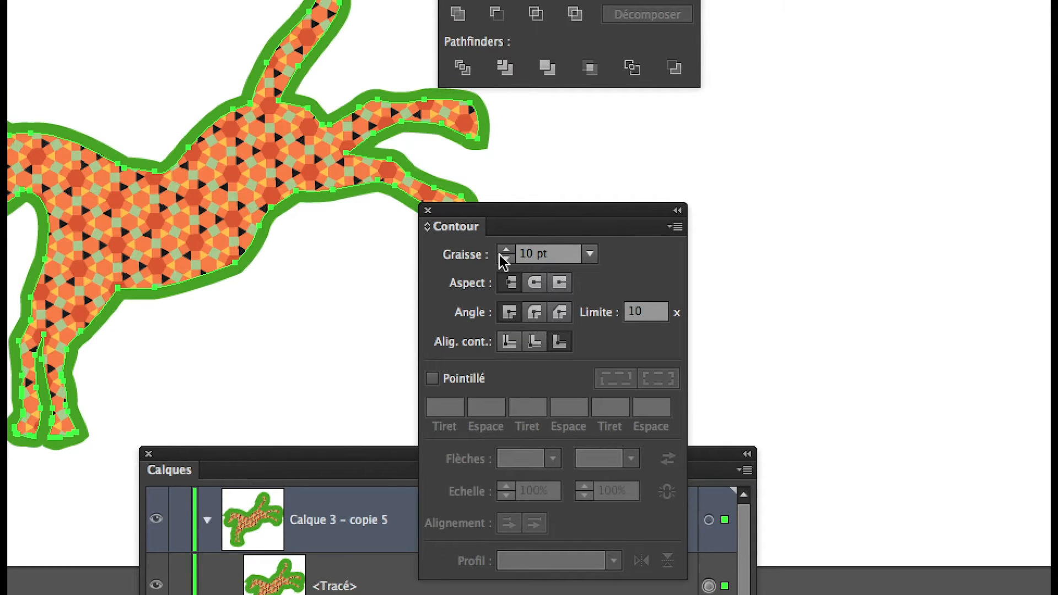
left_click(504, 251)
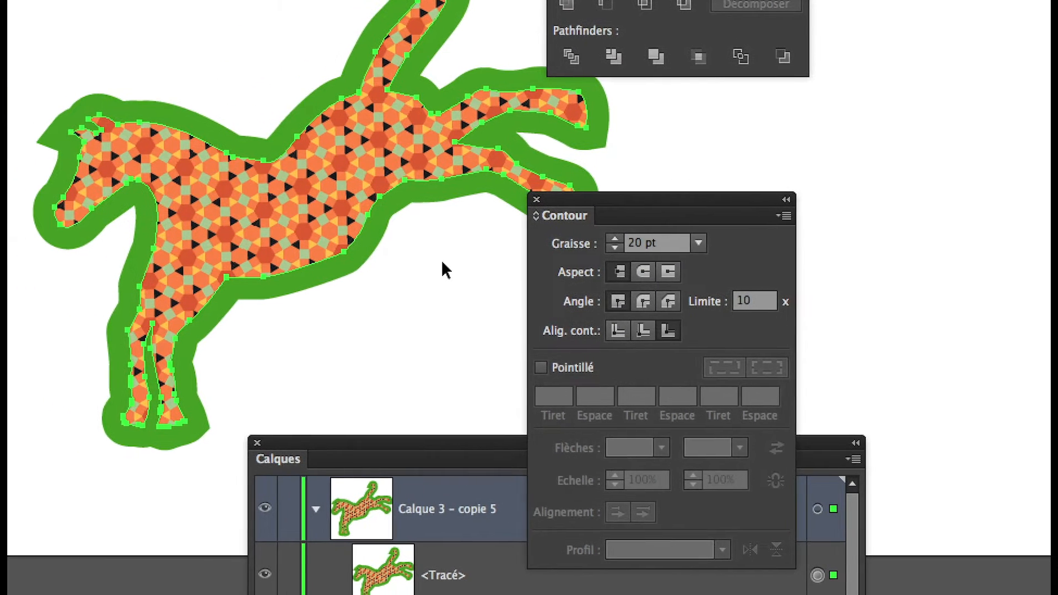
left_click(614, 248)
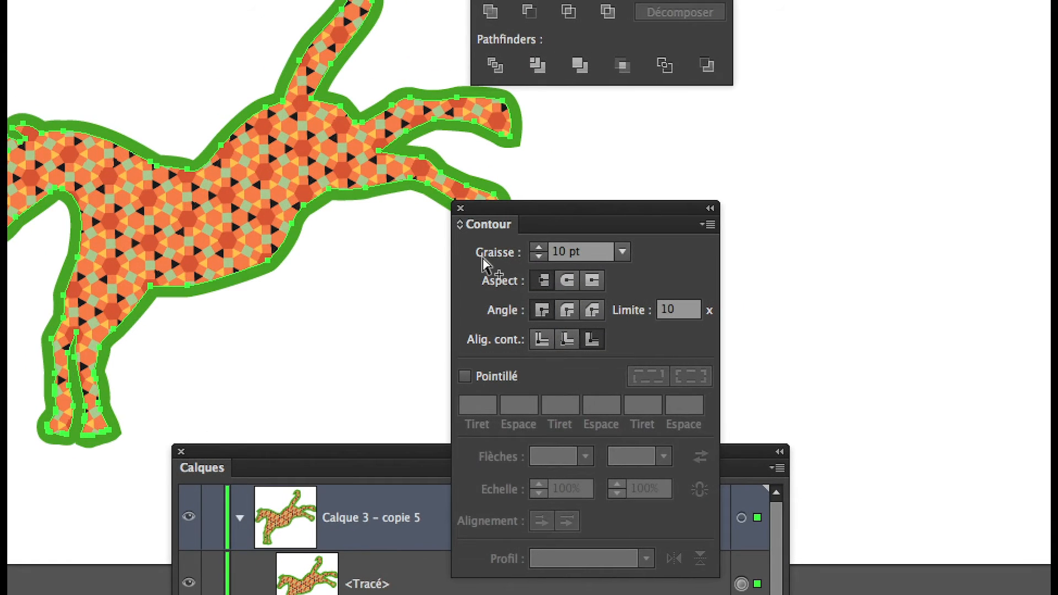
- Switch to the Illustrator document tracés combinés - 12.ai
key("super+Tab")
key("super+Tab")
key("super+Tab")
key("super+Tab")
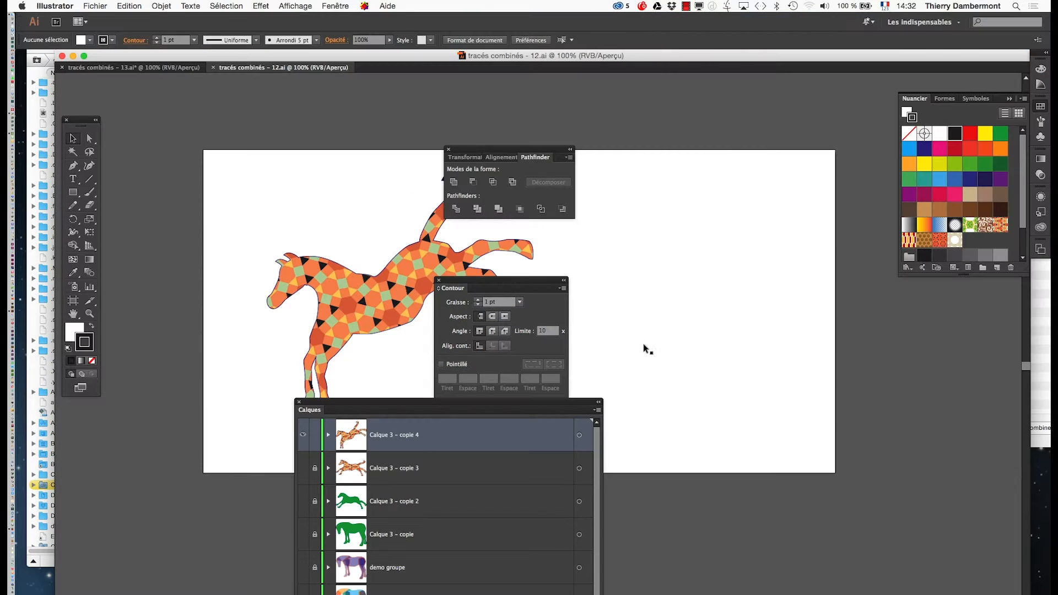
- Move the stroke, Pathfinder and layer panels clear of the horse and narrow the layer list
double_click(453, 288)
left_click_drag(475, 287, 706, 259)
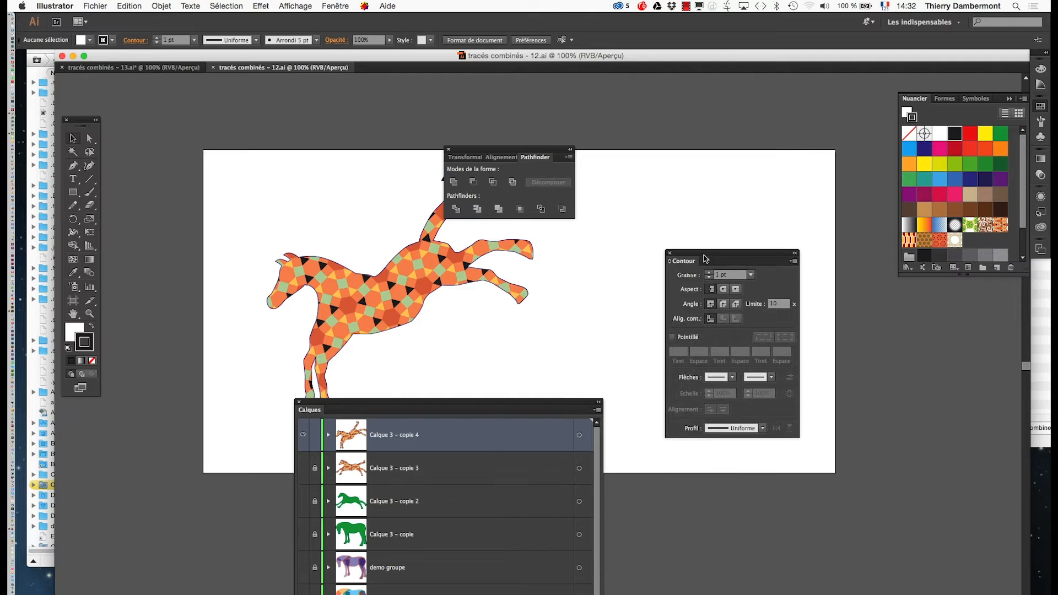
left_click_drag(478, 149, 619, 124)
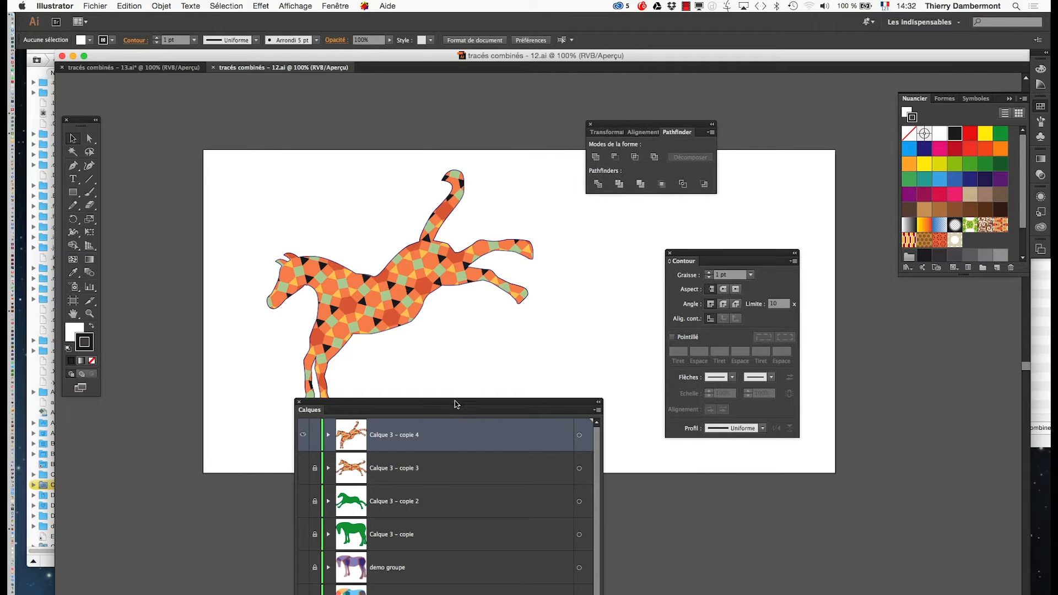
left_click_drag(454, 402, 618, 343)
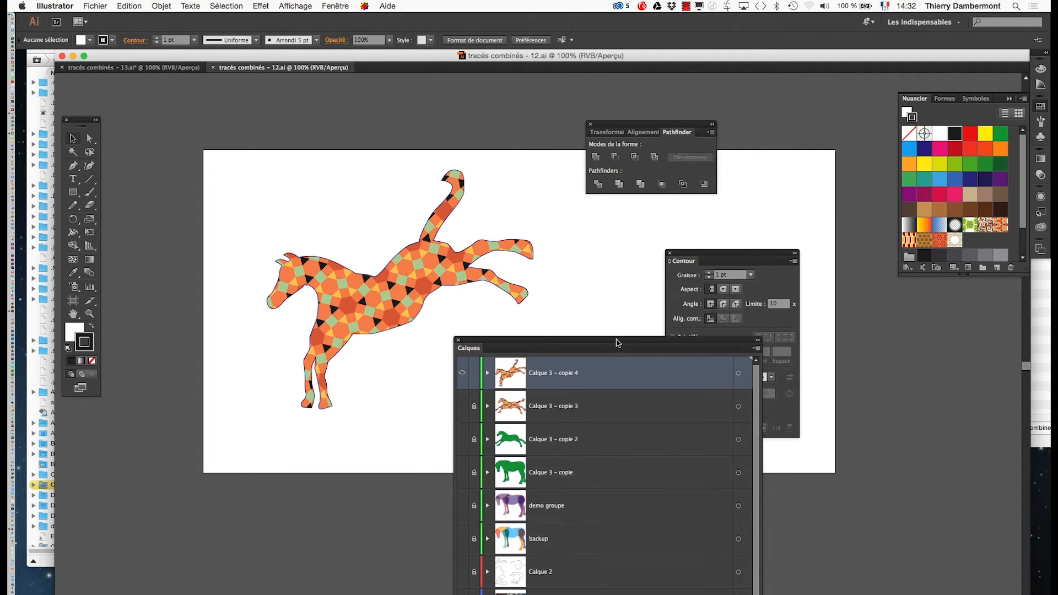
left_click_drag(760, 594, 684, 594)
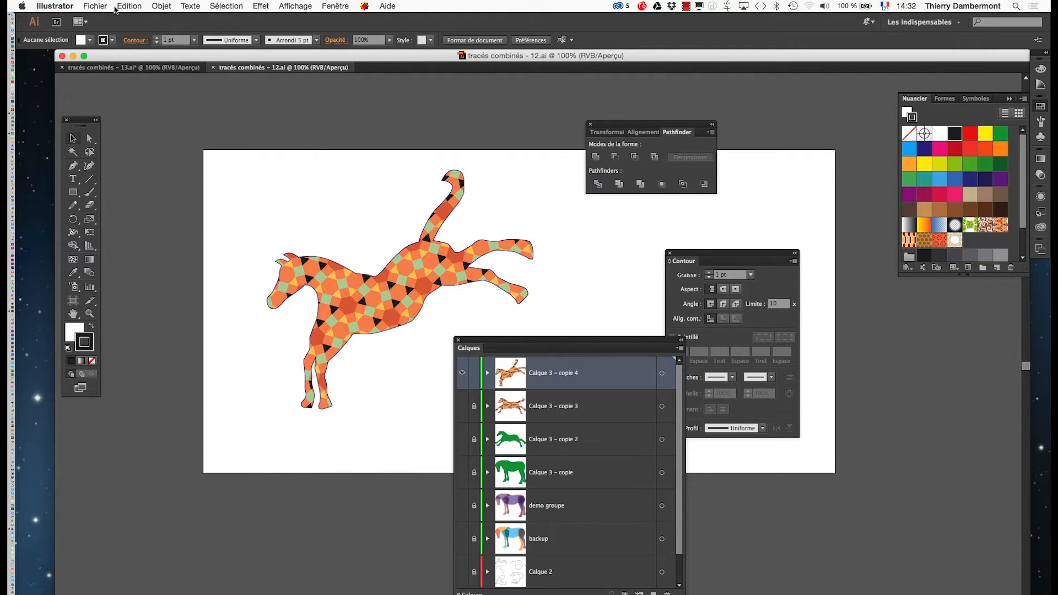
- Start saving tracés combinés - 12.ai as an Adobe Illustrator file, review the available Illustrator versions, and cancel the save
left_click(108, 6)
left_click(122, 97)
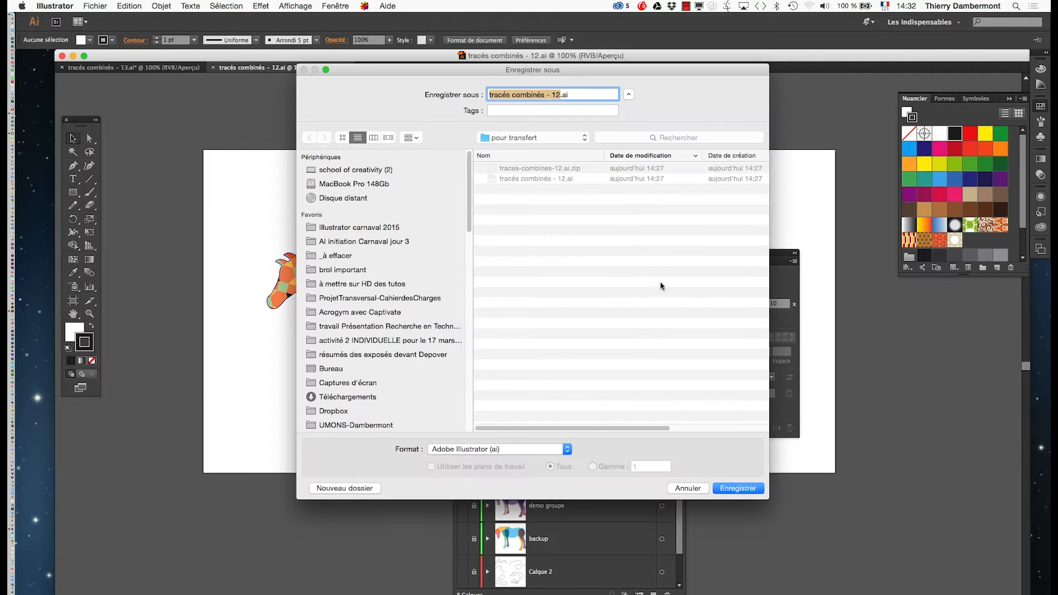
left_click(735, 489)
left_click(547, 141)
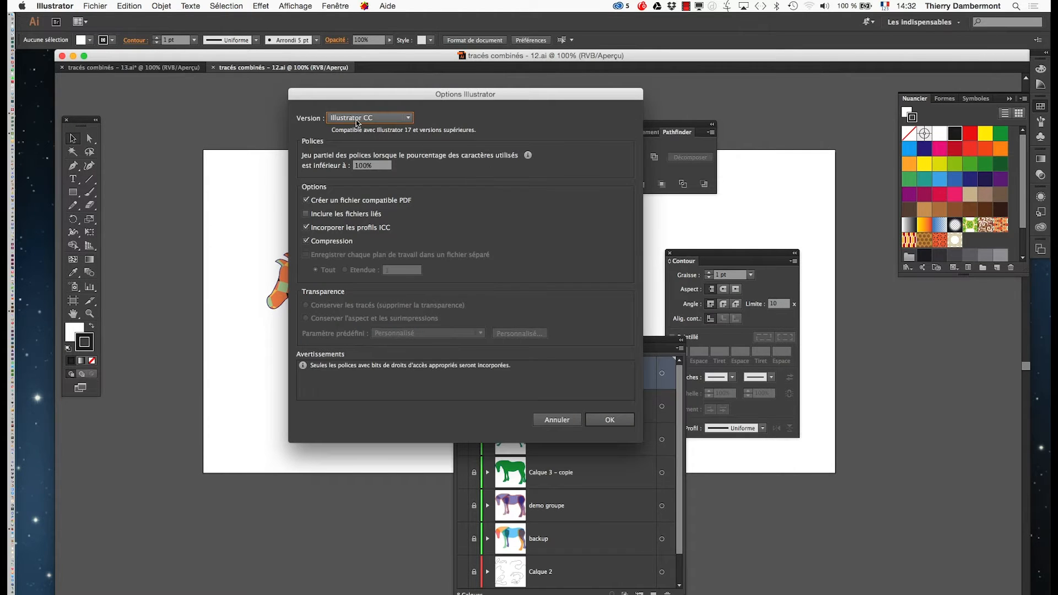
left_click(356, 118)
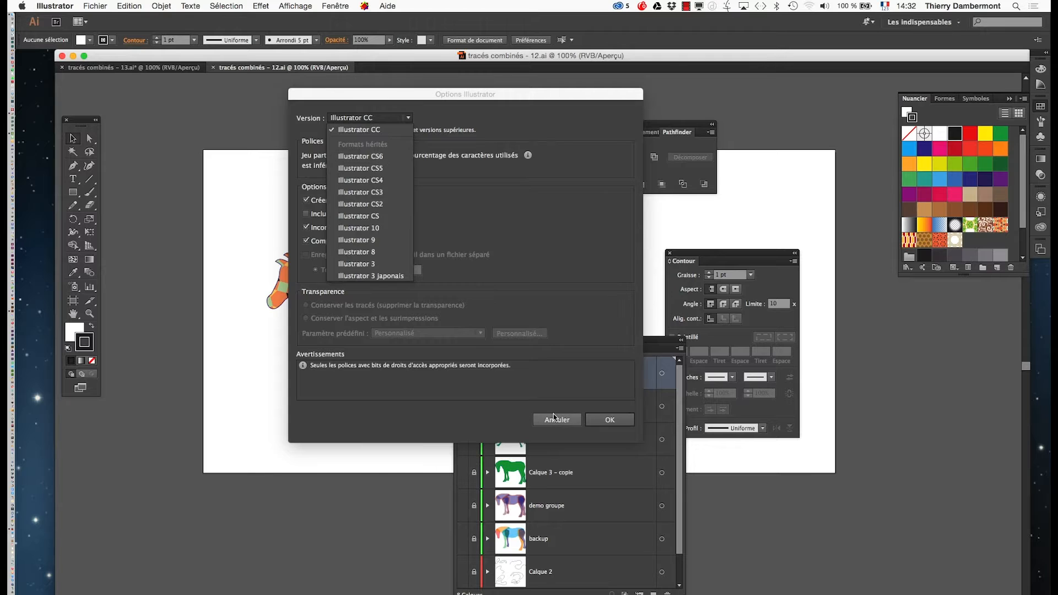
left_click(558, 421)
- Enlarge the layer list to show every layer, and expand Calque 1 to check its contents before collapsing it
left_click_drag(531, 348, 662, 91)
left_click_drag(815, 345, 854, 568)
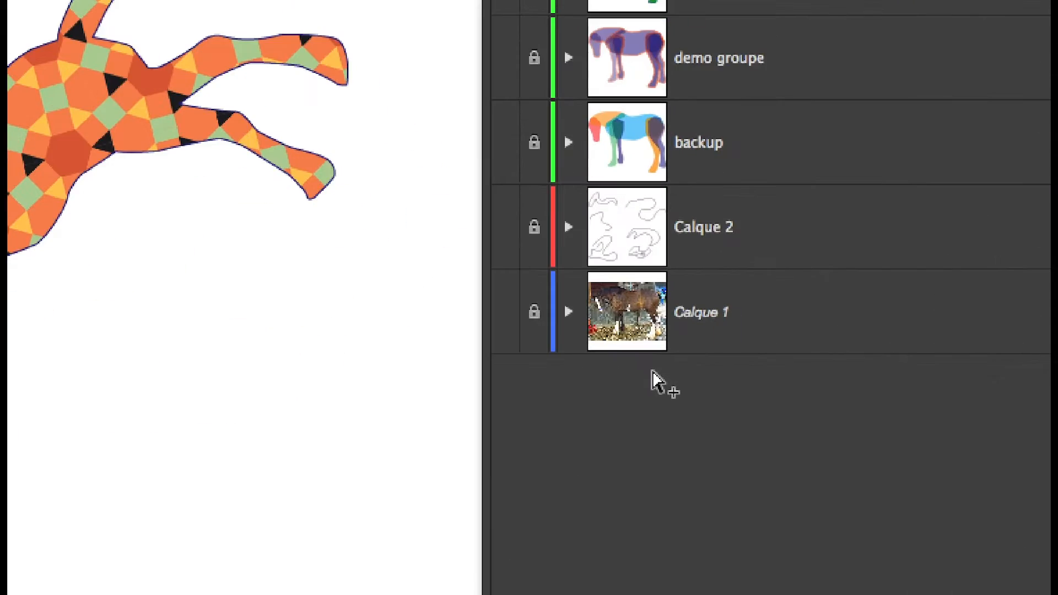
left_click(568, 312)
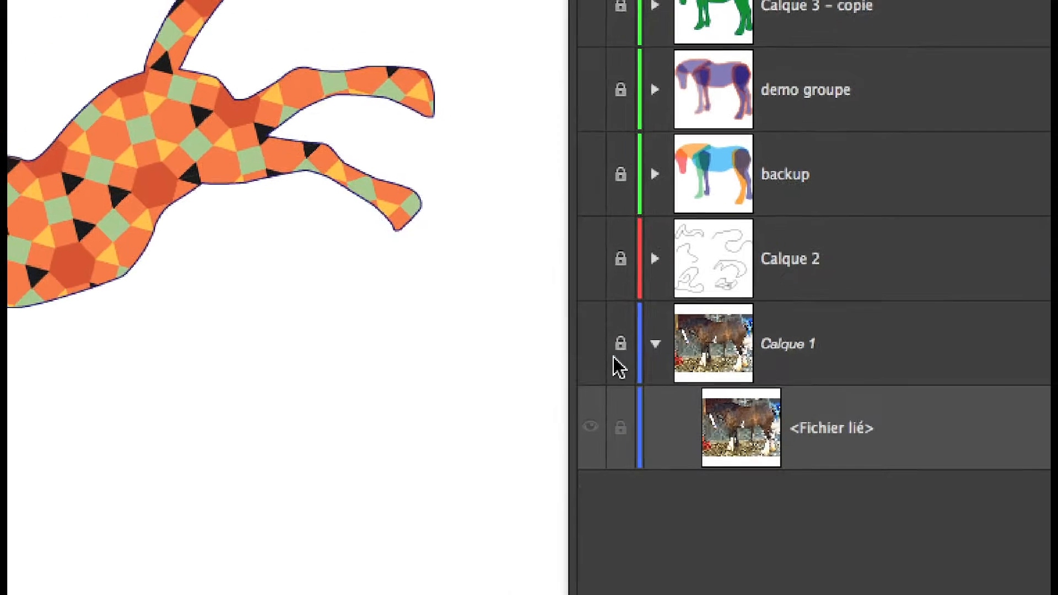
left_click(470, 288)
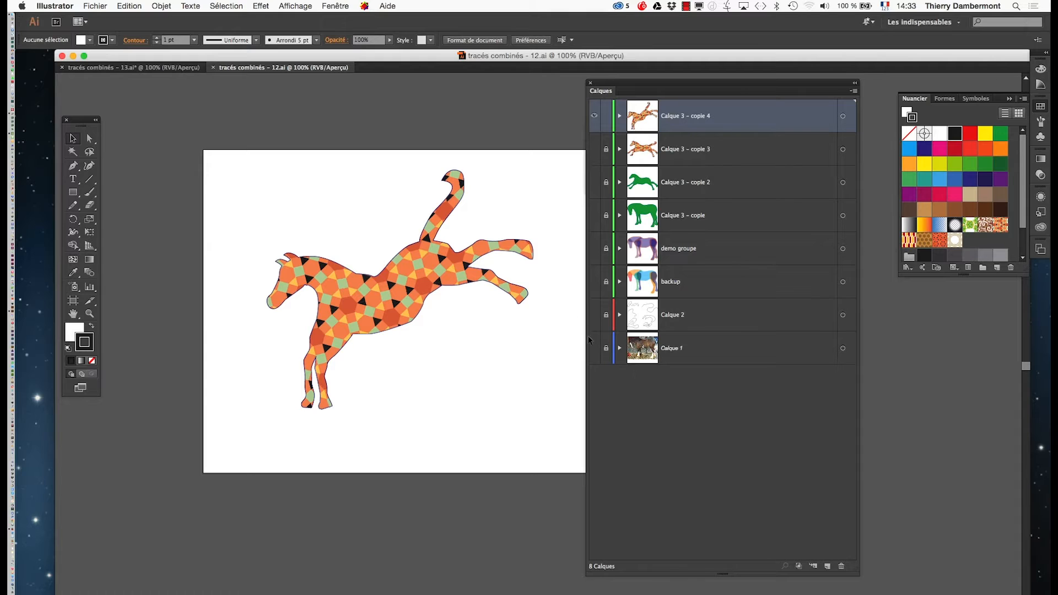
- Select the horse, move the layer list below it, and switch to the document tracés combinés - 13.ai
left_click(416, 294)
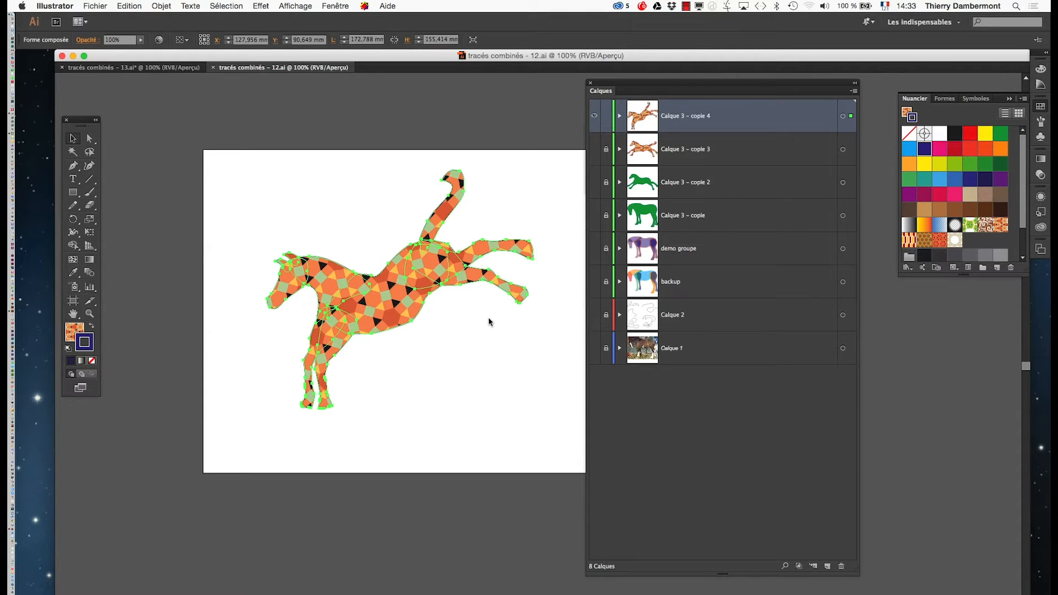
left_click_drag(696, 87, 603, 433)
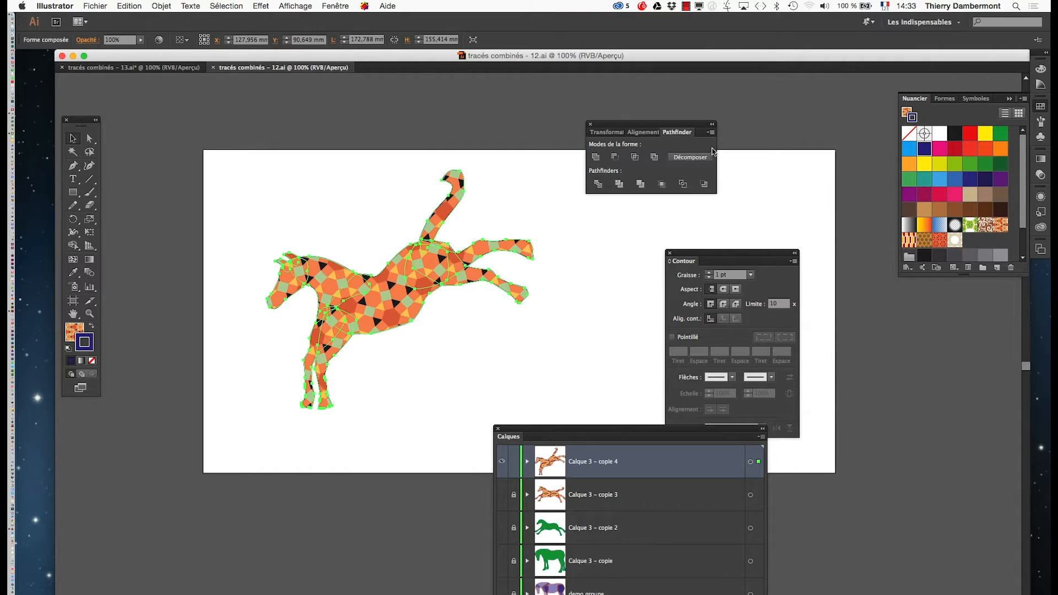
left_click(140, 65)
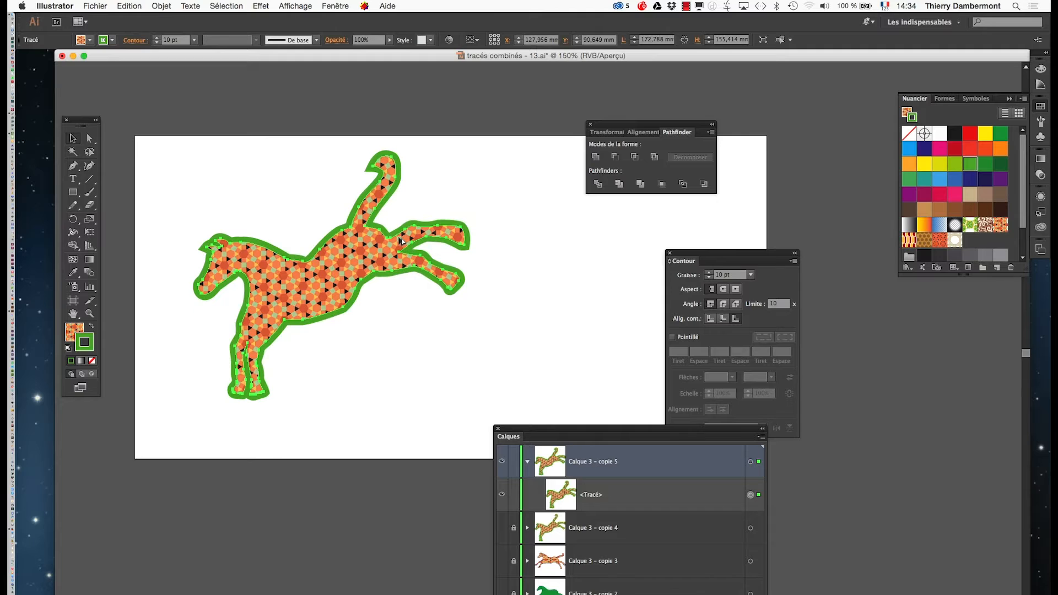
- Recolour the horse's stroke dark navy blue and align it to the inside of the path
key("super+equal")
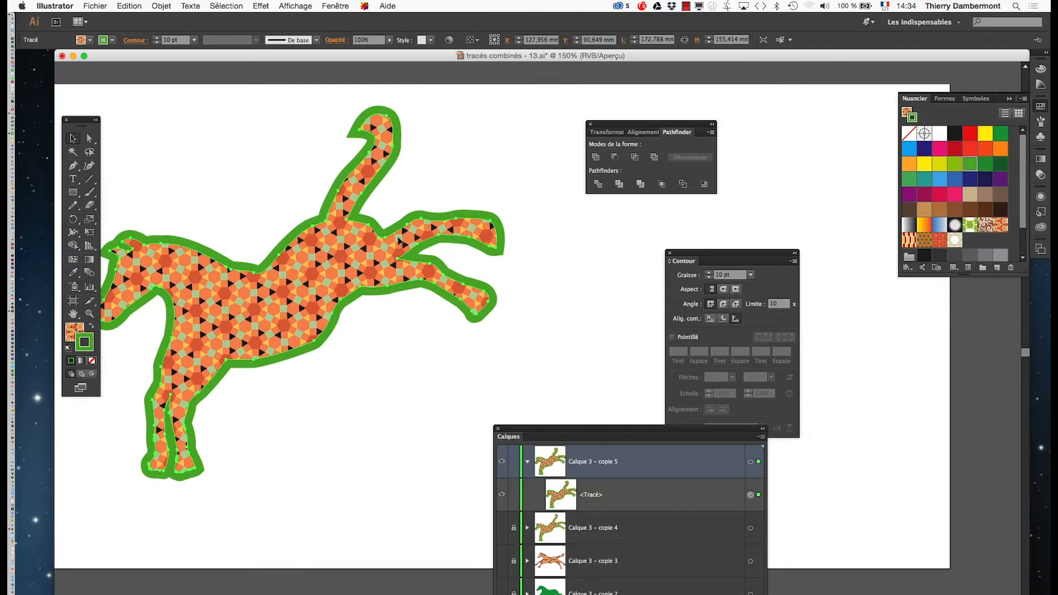
left_click(985, 179)
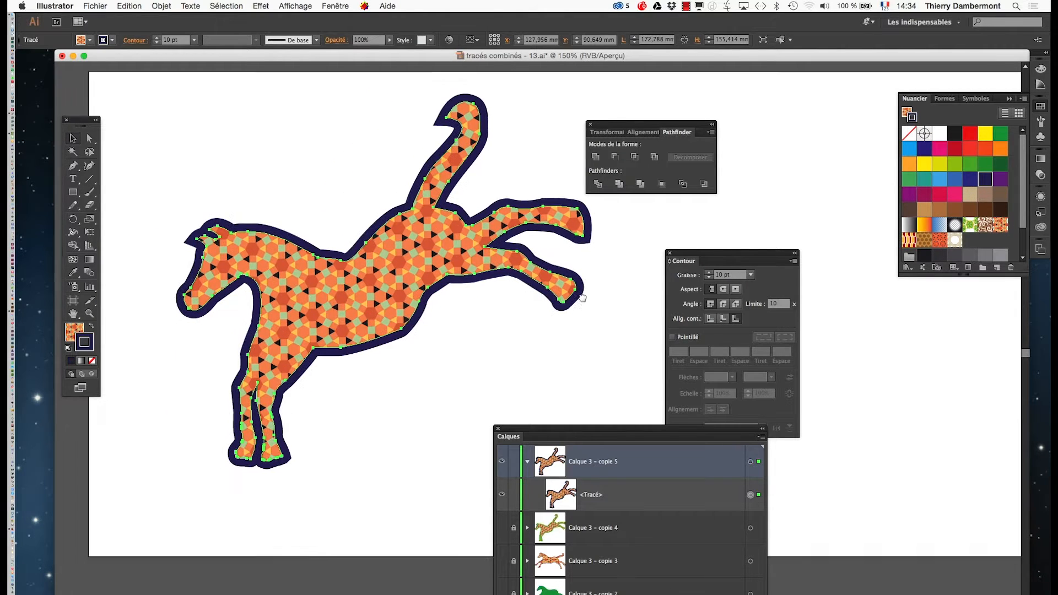
left_click_drag(521, 304, 607, 292)
left_click(723, 319)
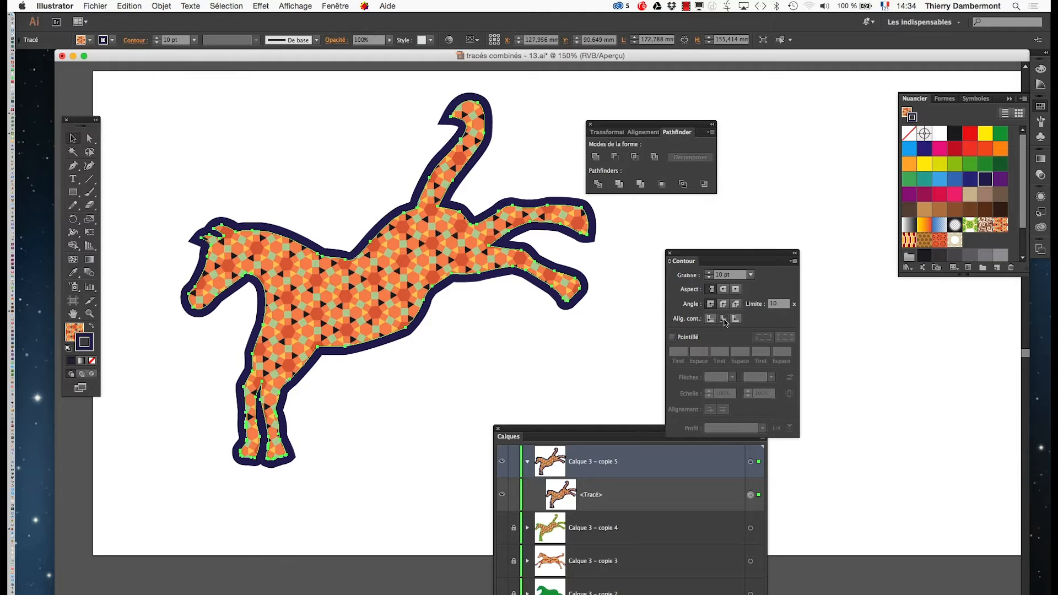
key("super+equal")
key("super+equal")
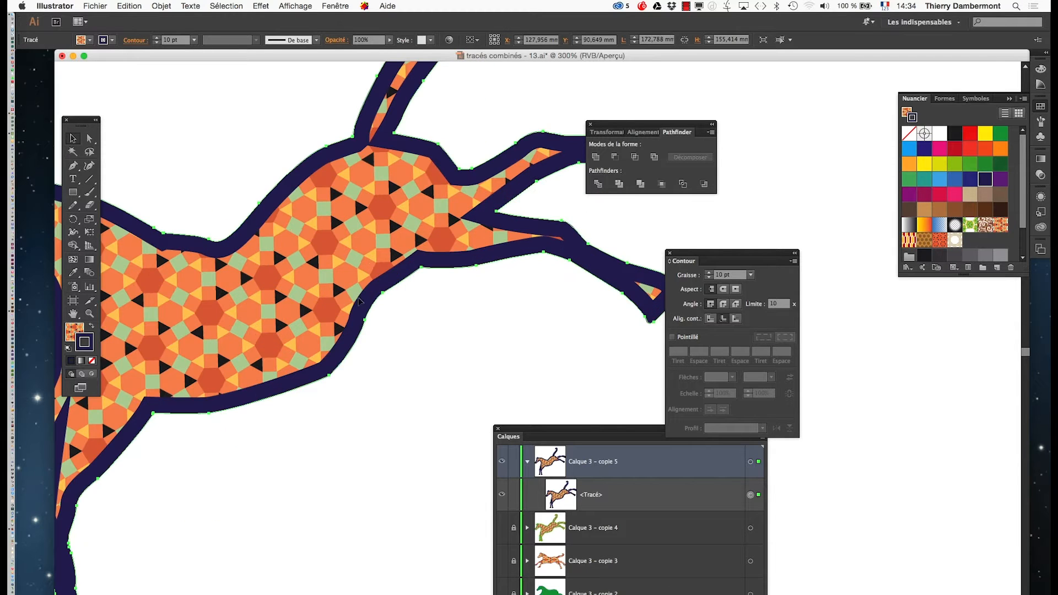
left_click_drag(353, 301, 569, 286)
key("super+minus")
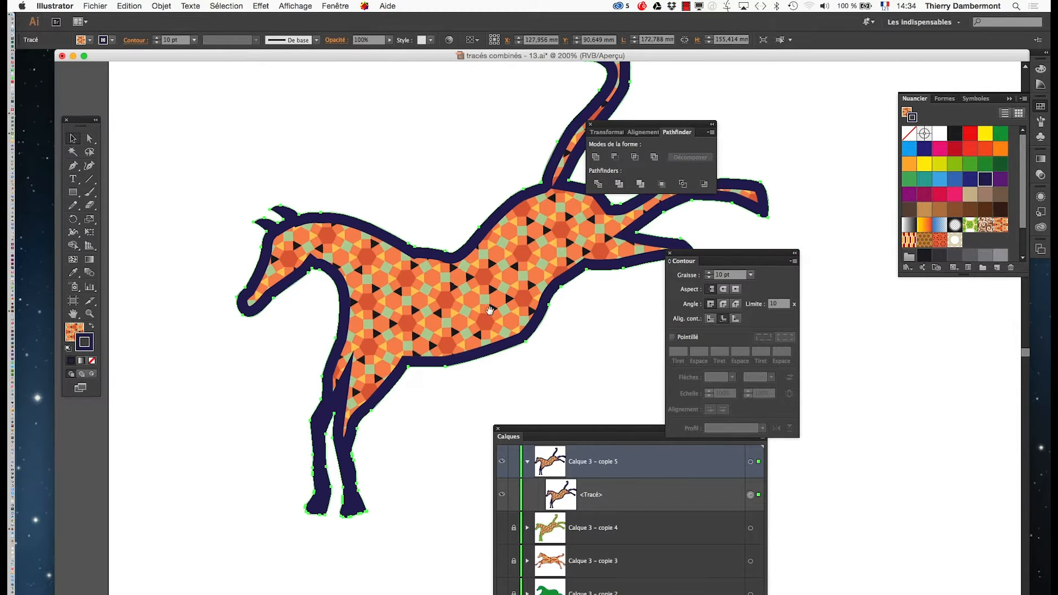
- Bring the whole horse into view and move the Pathfinder and stroke panels clear of it
left_click_drag(490, 315, 380, 338)
left_click_drag(622, 126, 808, 101)
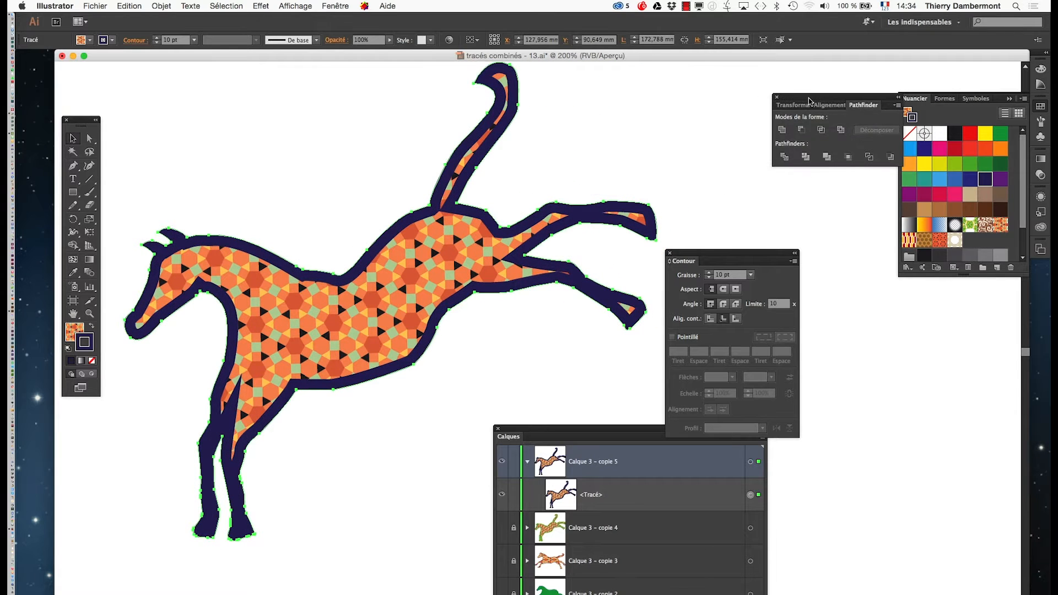
left_click_drag(744, 259, 803, 201)
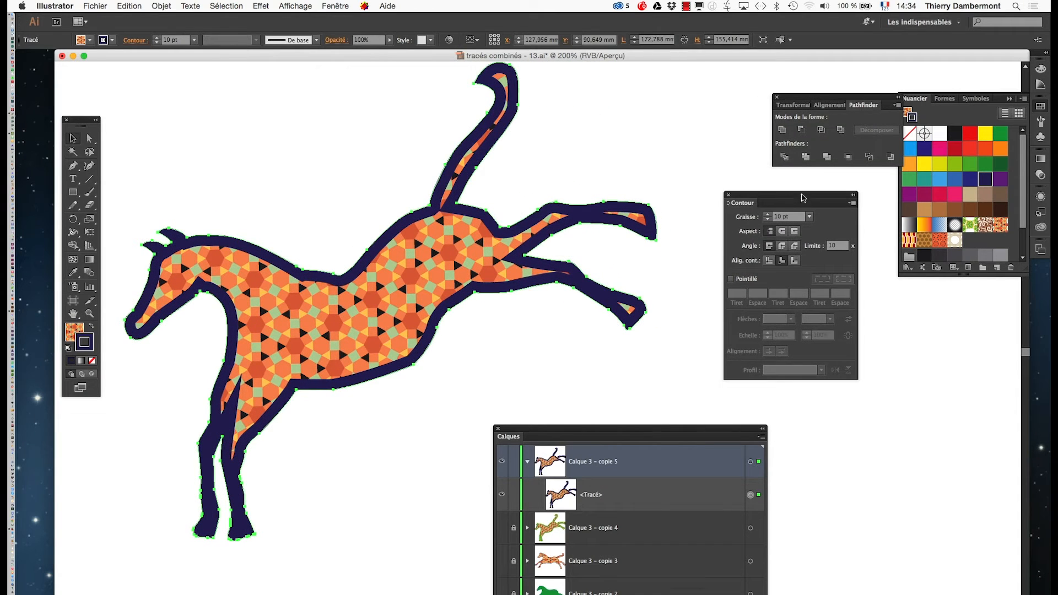
- Compare the outside and centred stroke alignments on the horse, restore the inside alignment, and deselect the horse
left_click(794, 260)
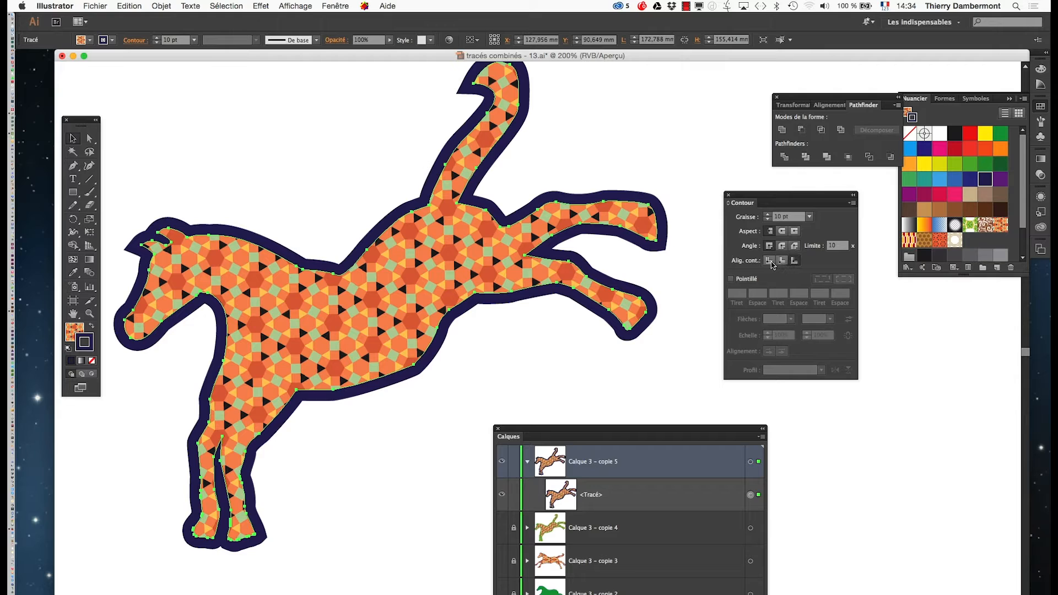
left_click(770, 261)
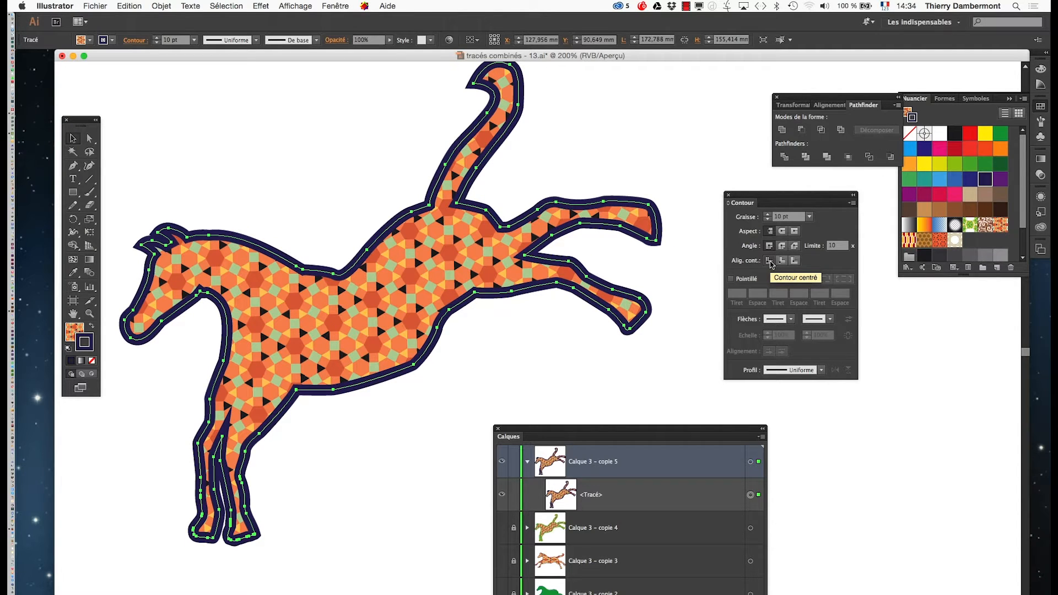
left_click(794, 261)
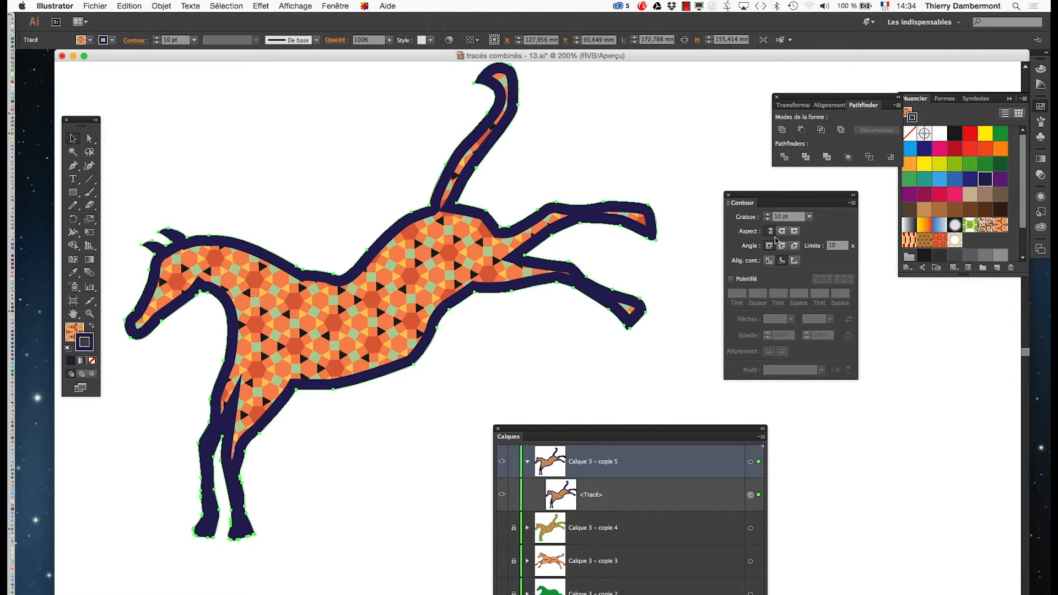
left_click(595, 362)
- Save the document as tracés combinés - 14.ai in Adobe Illustrator format, keeping the Illustrator CC version and its default options
left_click(96, 5)
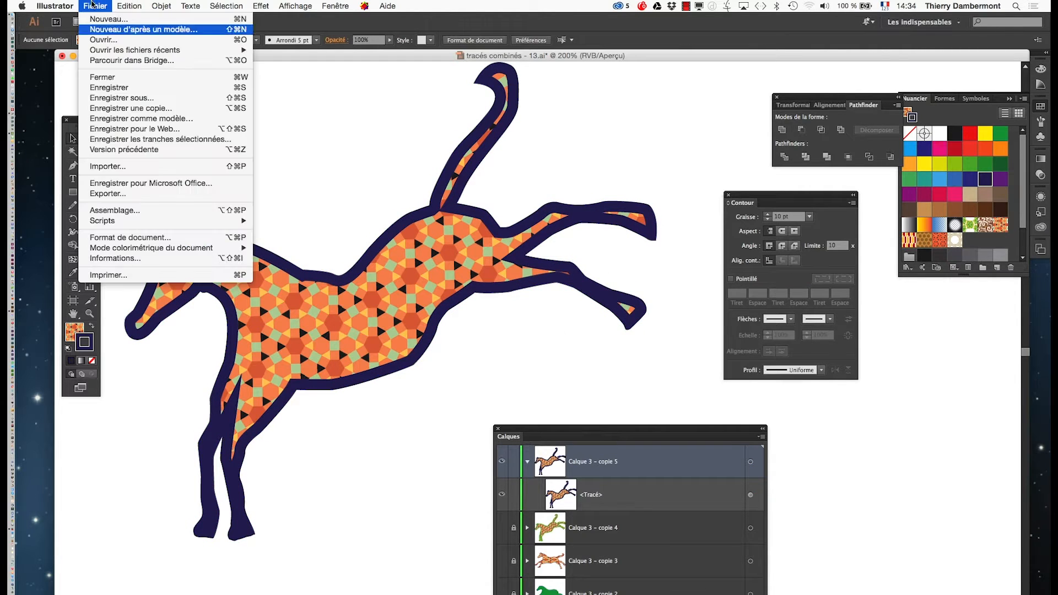
left_click(147, 97)
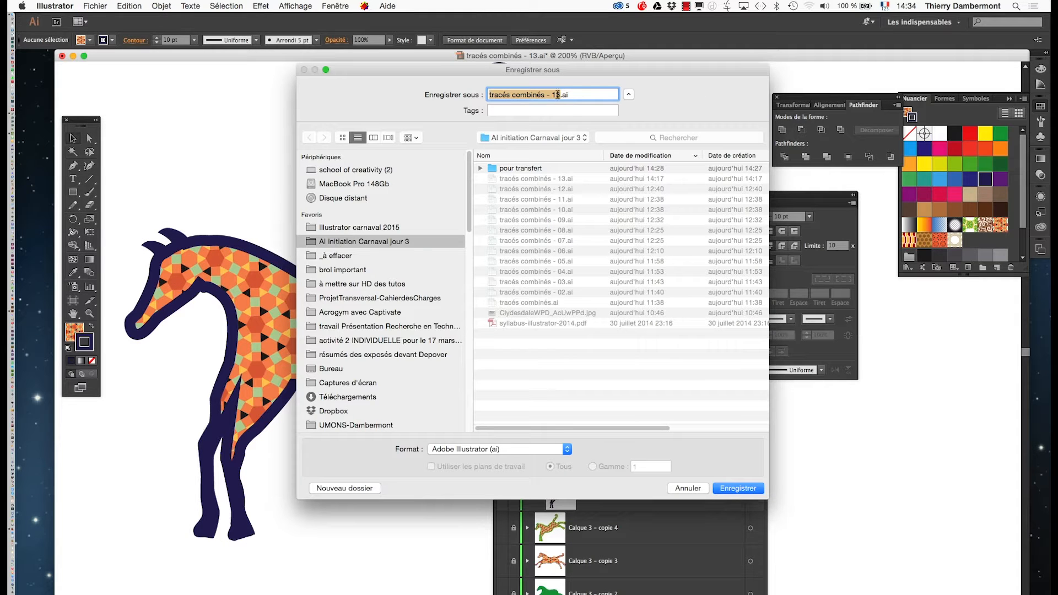
left_click(561, 96)
key("BackSpace")
type("4")
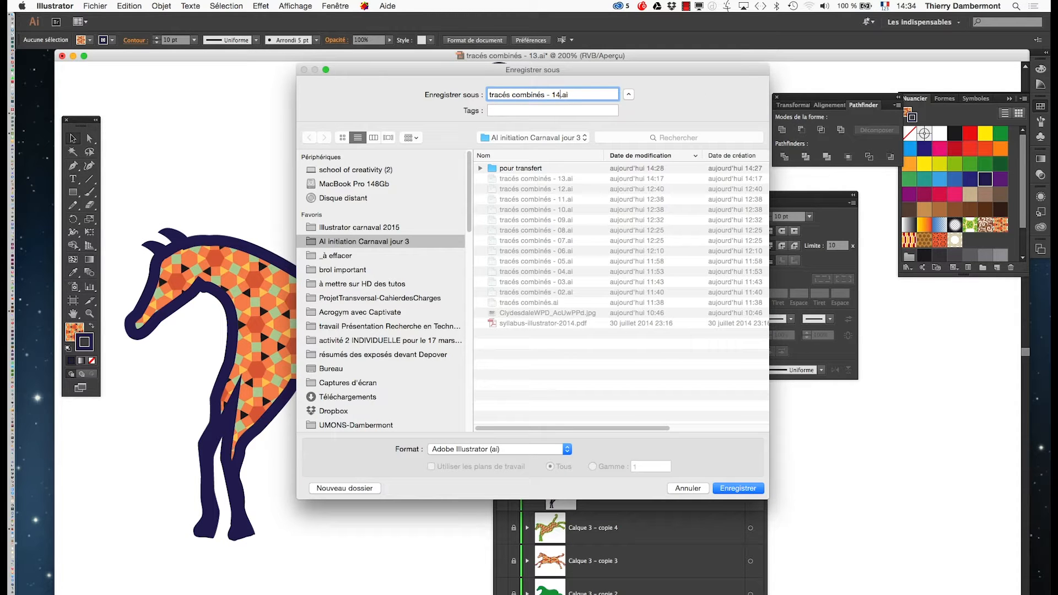
left_click(728, 488)
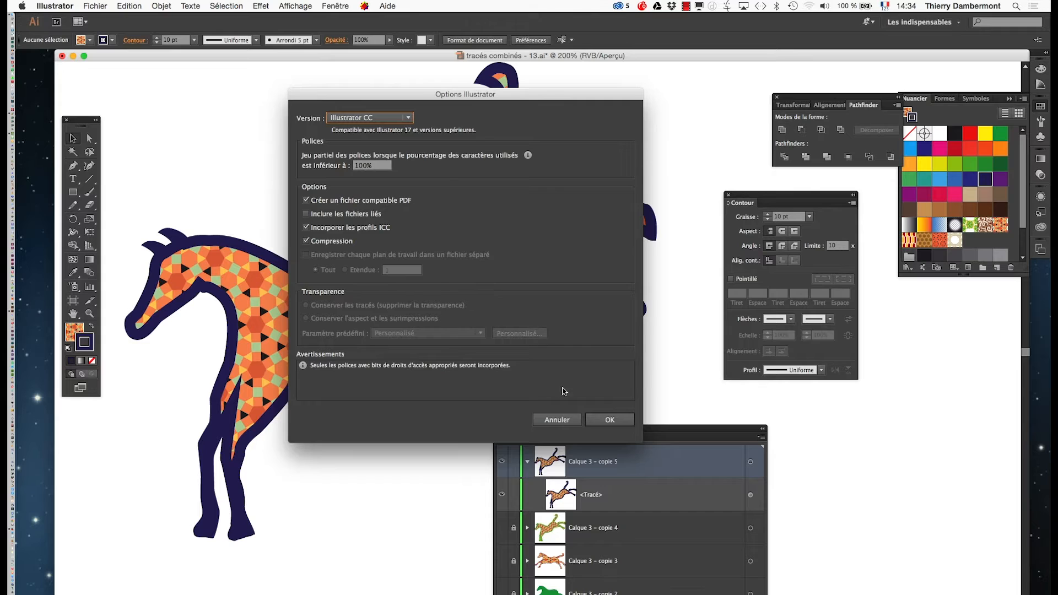
left_click(595, 420)
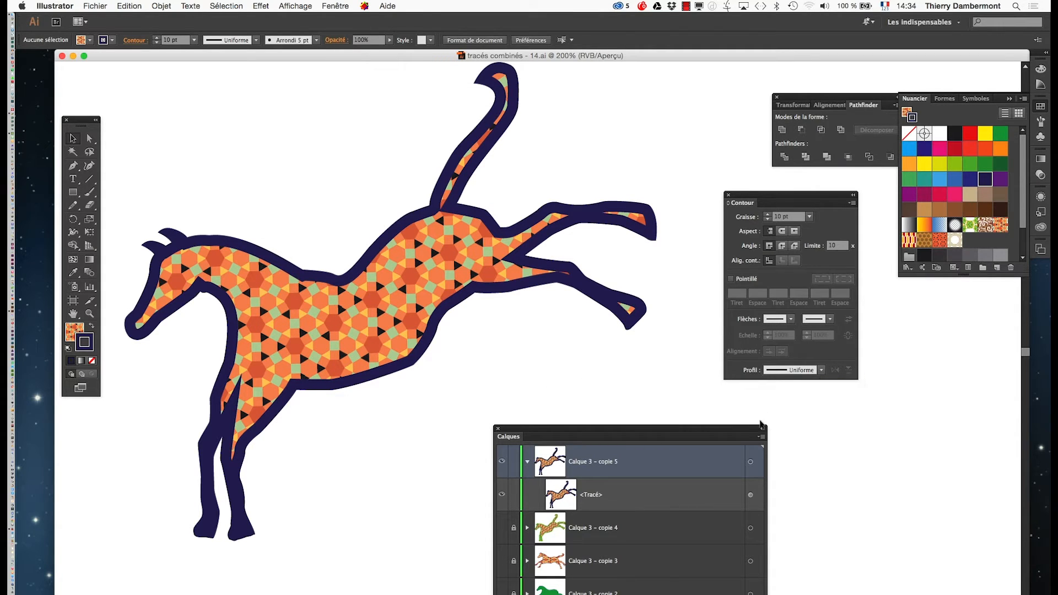
- Detach the Nuancier swatch panel, enlarge it to show every swatch as a large thumbnail, and uncover the horse's head and body
left_click_drag(915, 98, 656, 74)
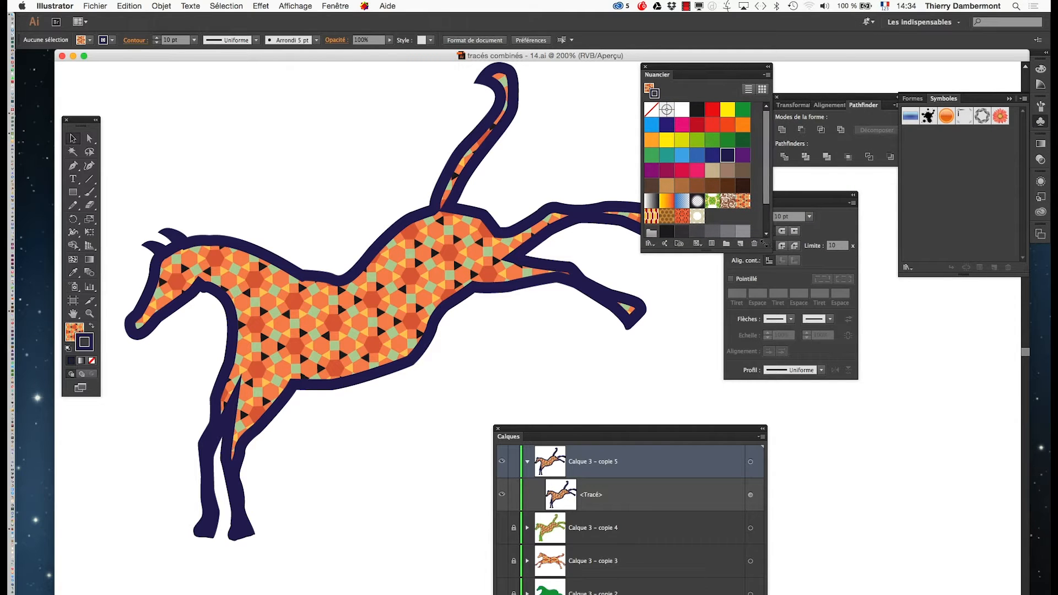
left_click_drag(768, 249, 865, 292)
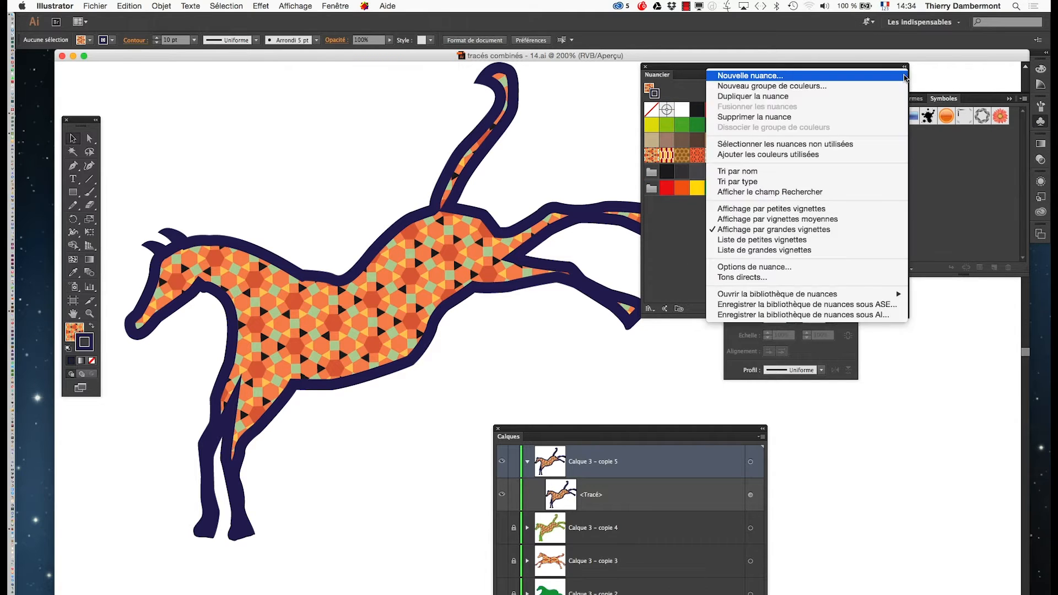
left_click(901, 74)
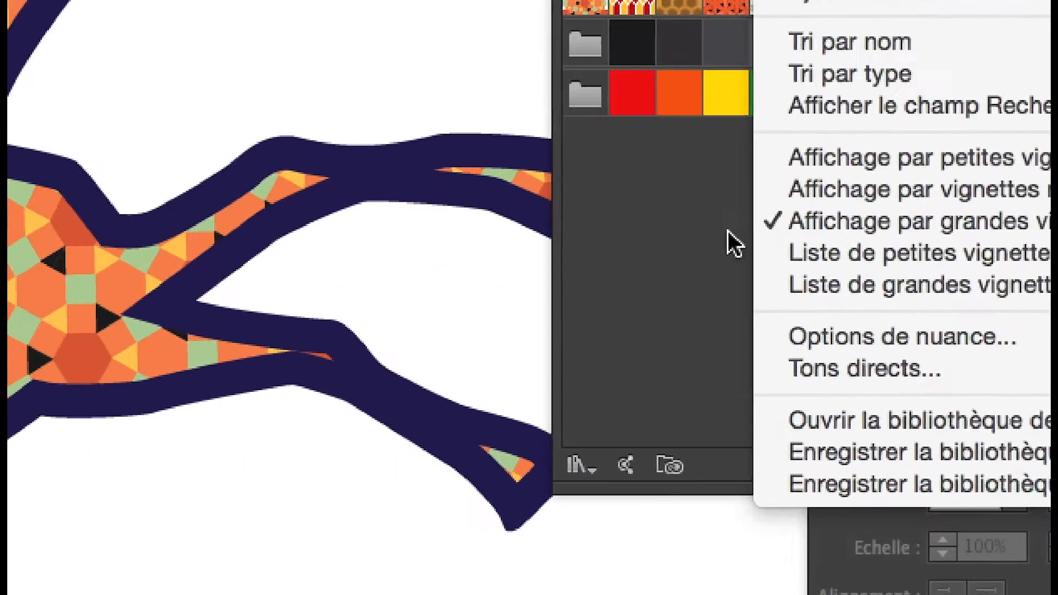
left_click(835, 233)
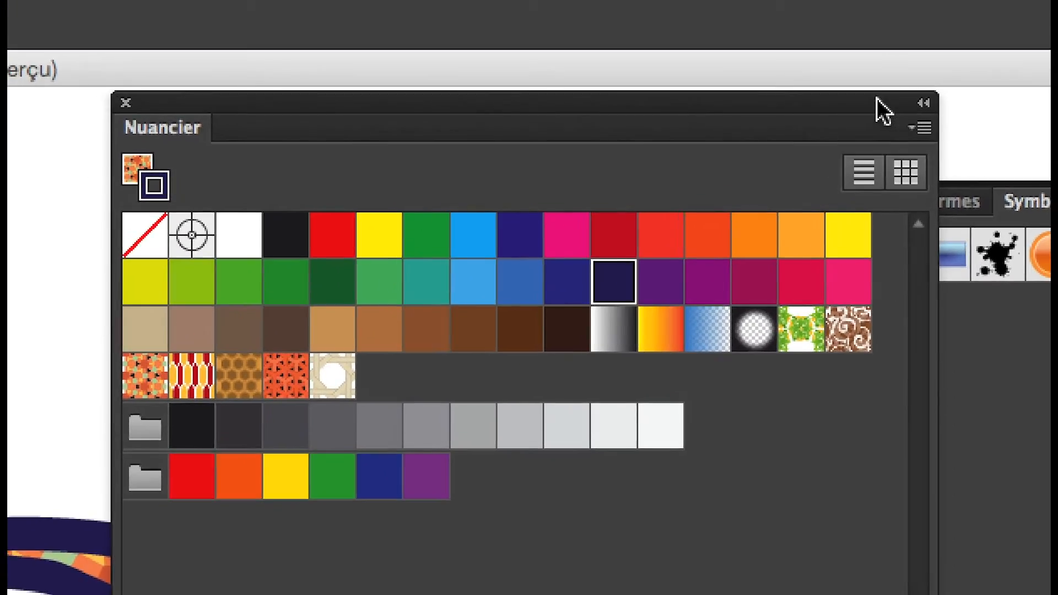
left_click_drag(842, 75, 0, 170)
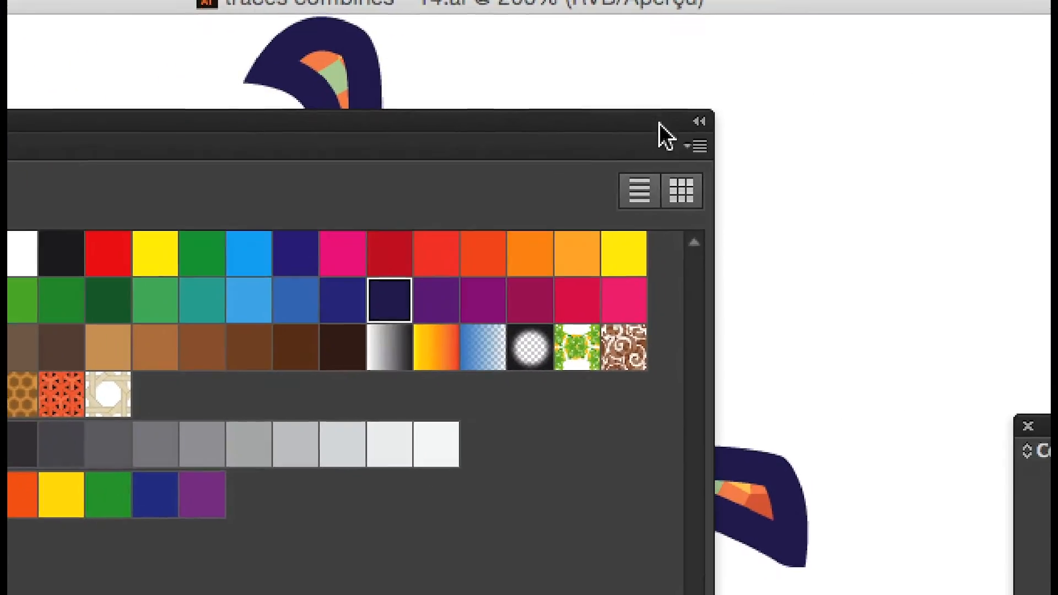
left_click(699, 146)
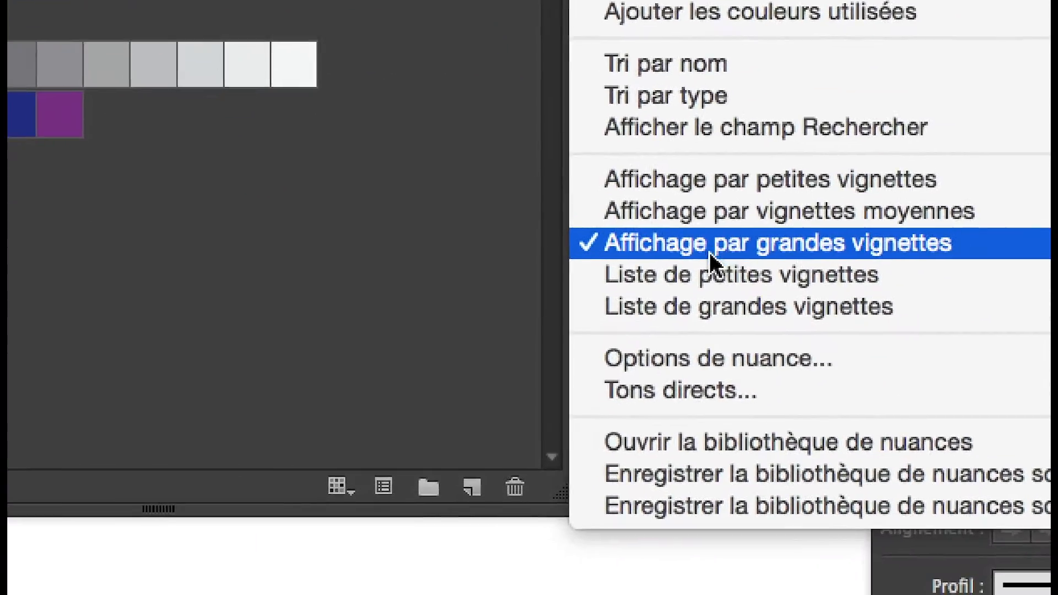
left_click(394, 281)
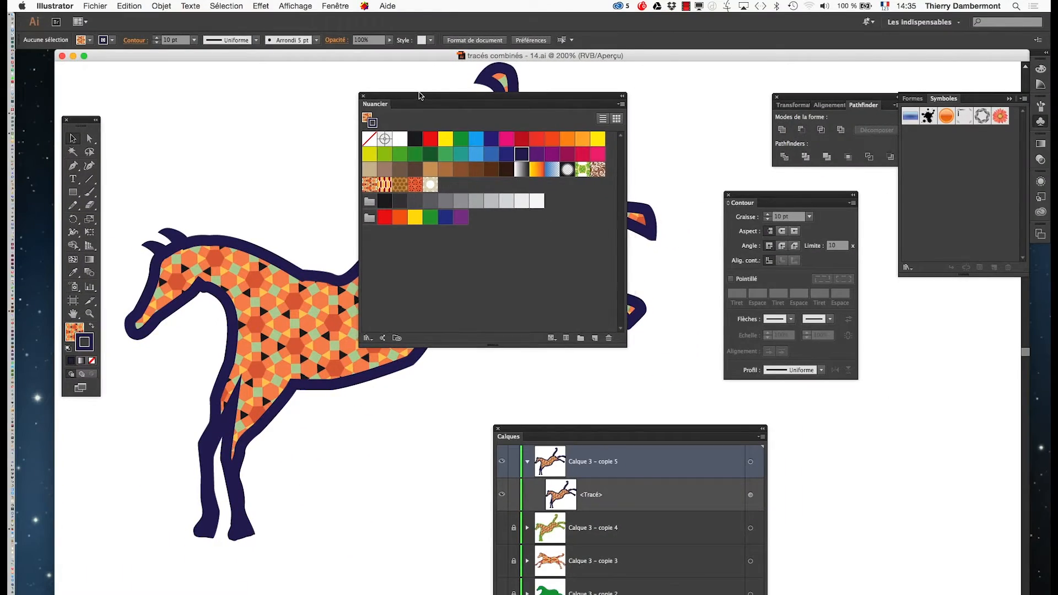
left_click_drag(420, 94, 591, 80)
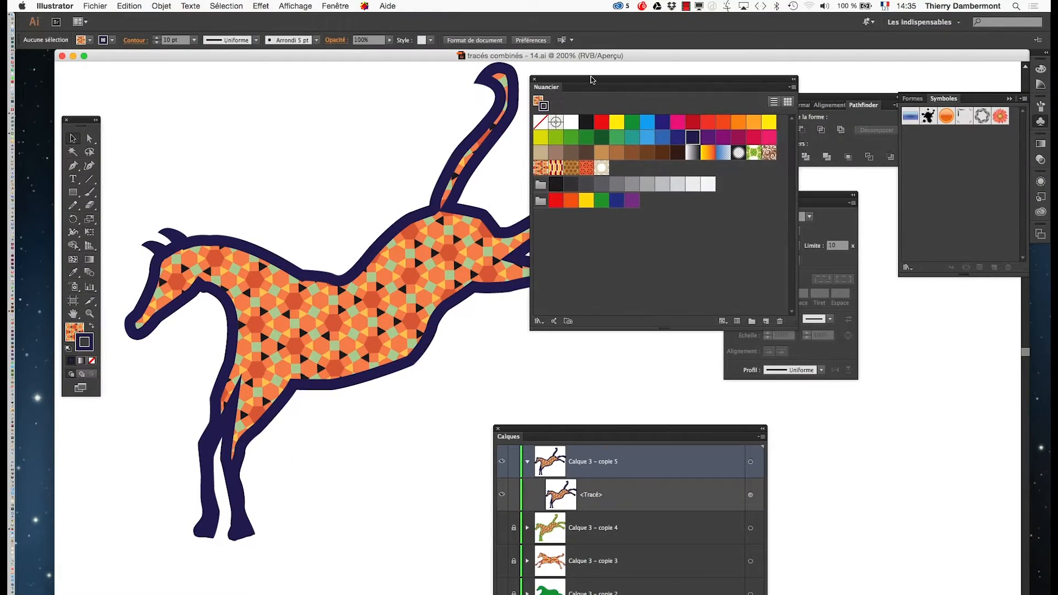
- Select the horse, make its pattern fill active, move the swatch panel clear of its hind legs, and deselect the horse
left_click(246, 308)
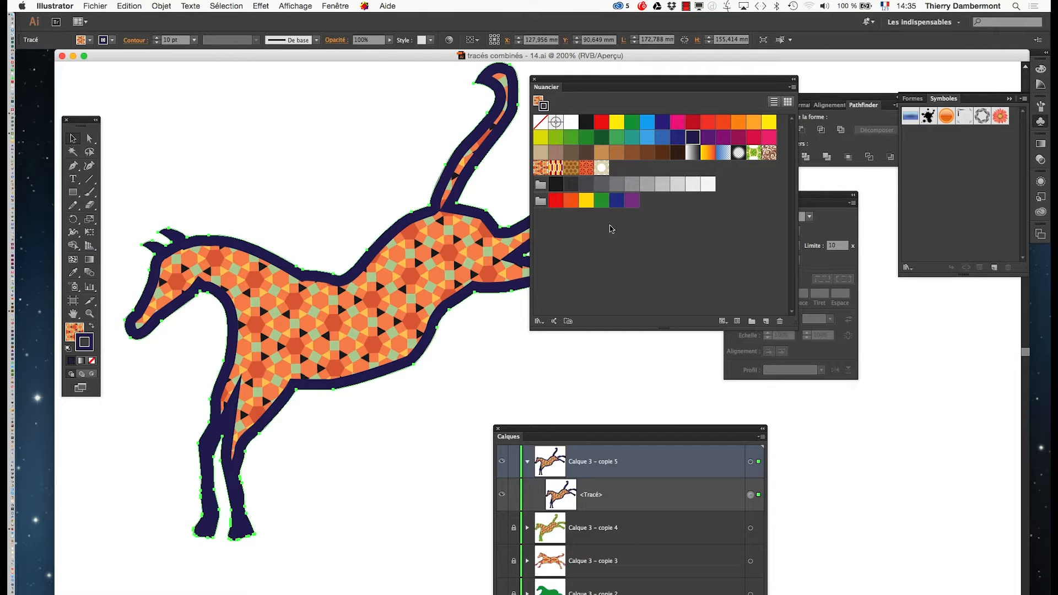
left_click(69, 334)
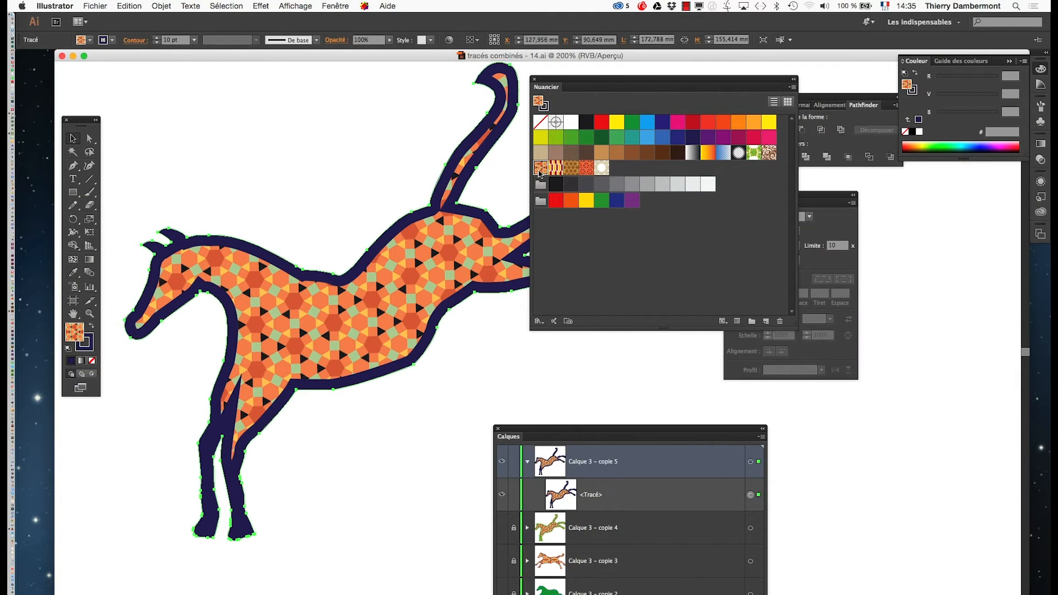
left_click_drag(556, 80, 697, 75)
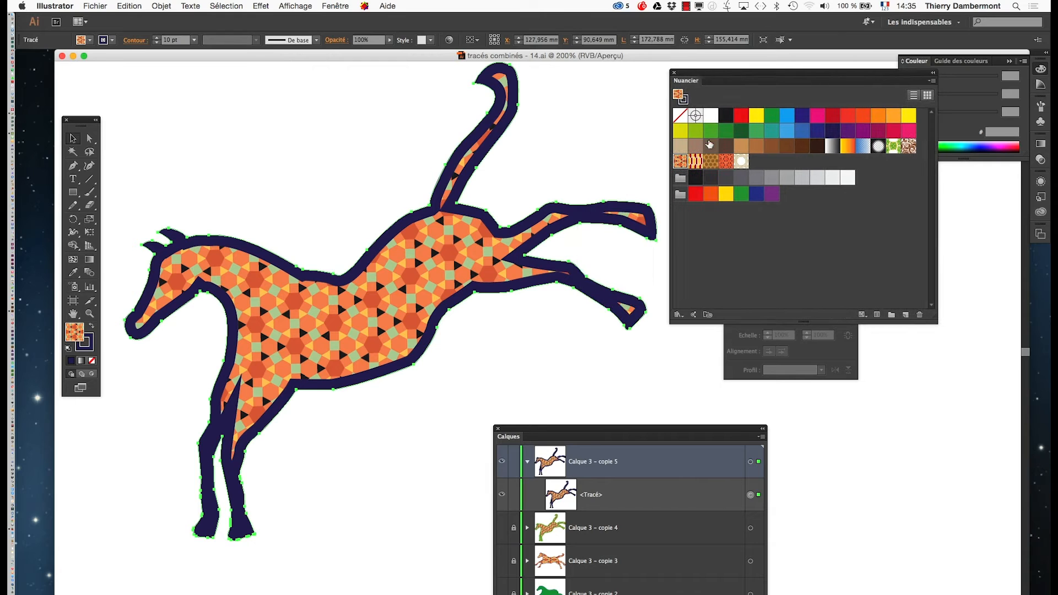
key("super+shift+F9")
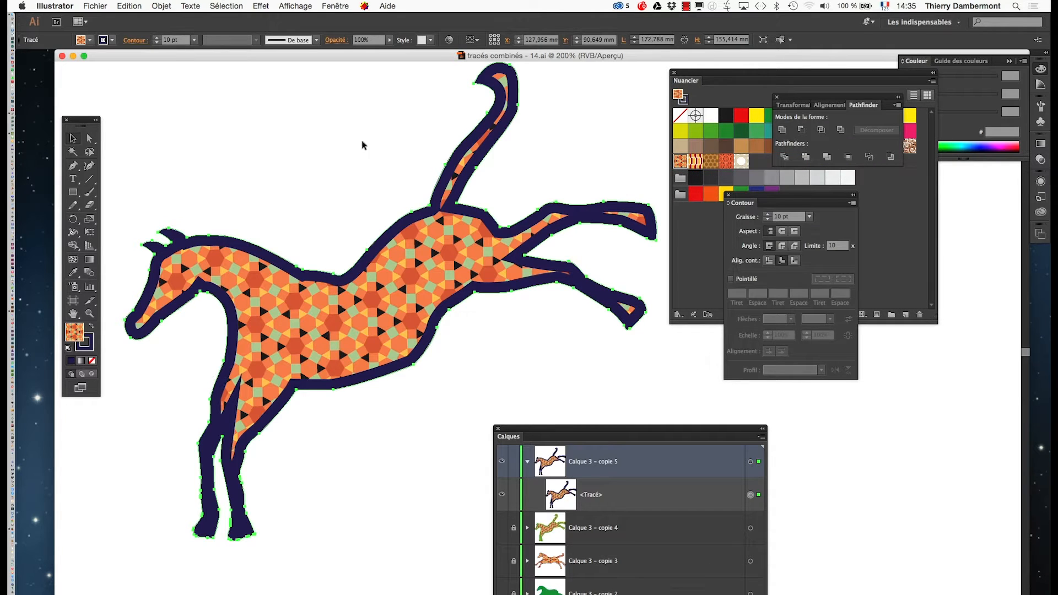
left_click(313, 141)
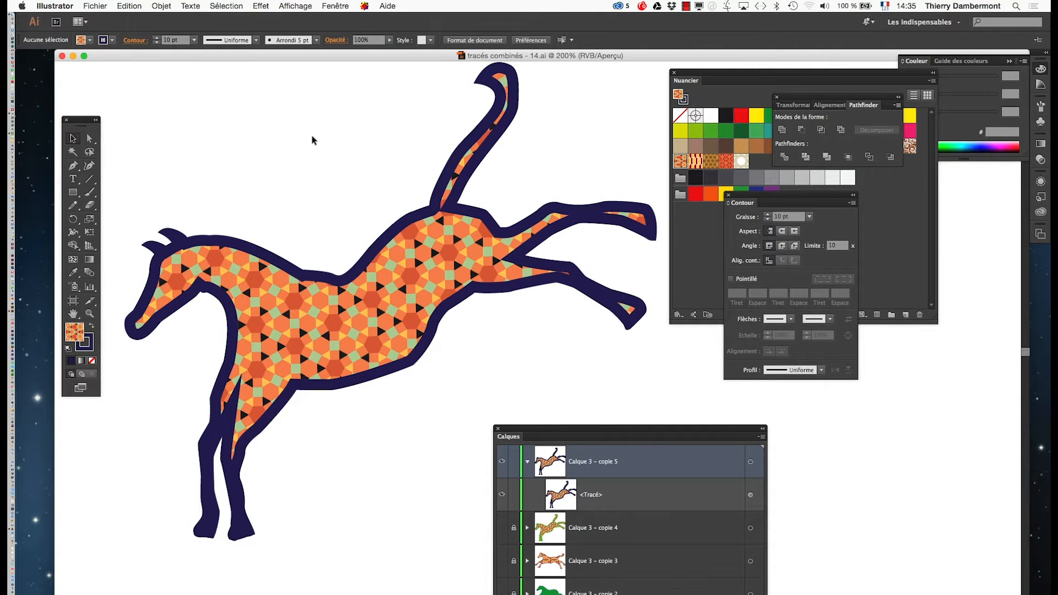
- Place a copy of the Couleur Hexagone persan pattern swatch on the empty artboard area beside the horse
scroll(342, 272, "down", 2)
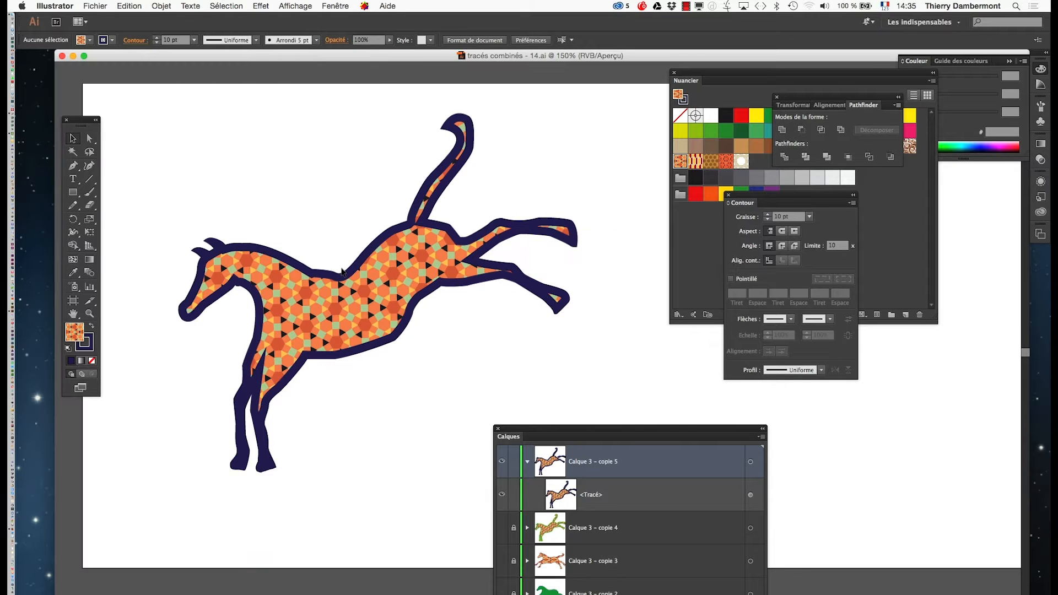
left_click_drag(393, 301, 260, 290)
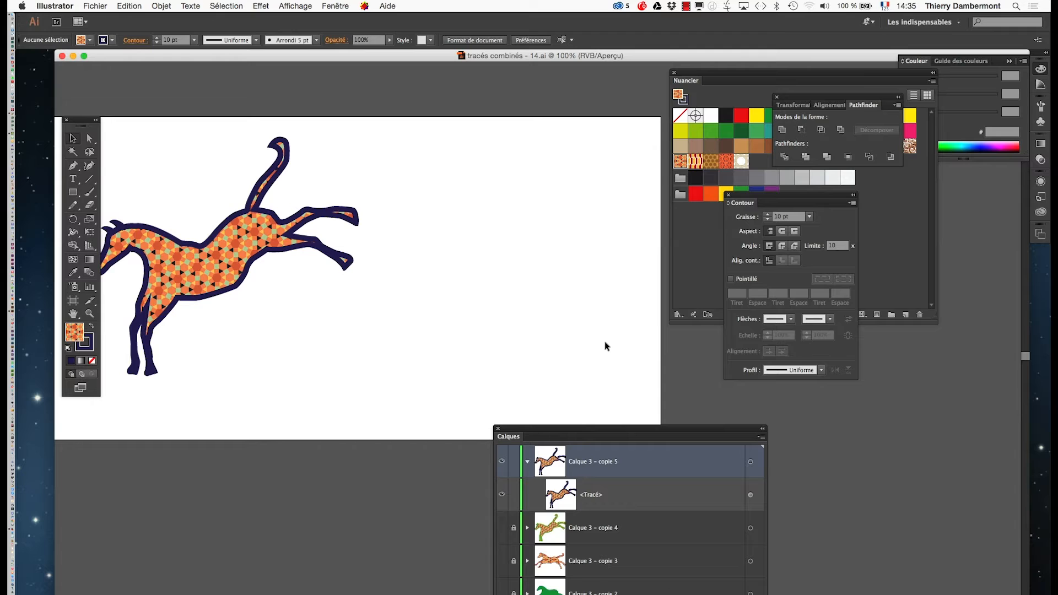
left_click_drag(709, 75, 712, 74)
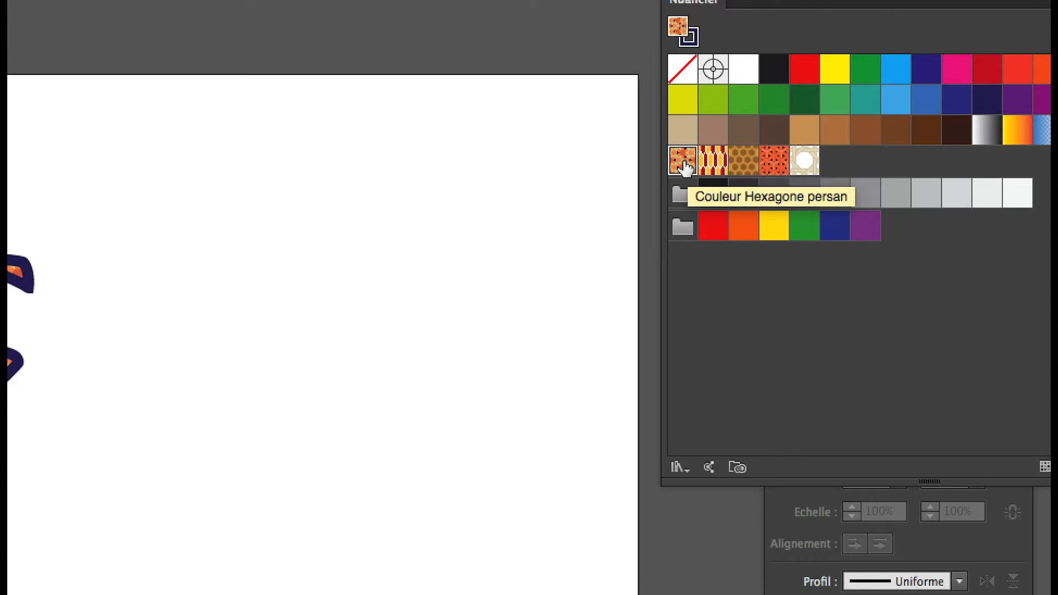
left_click_drag(684, 165, 338, 339)
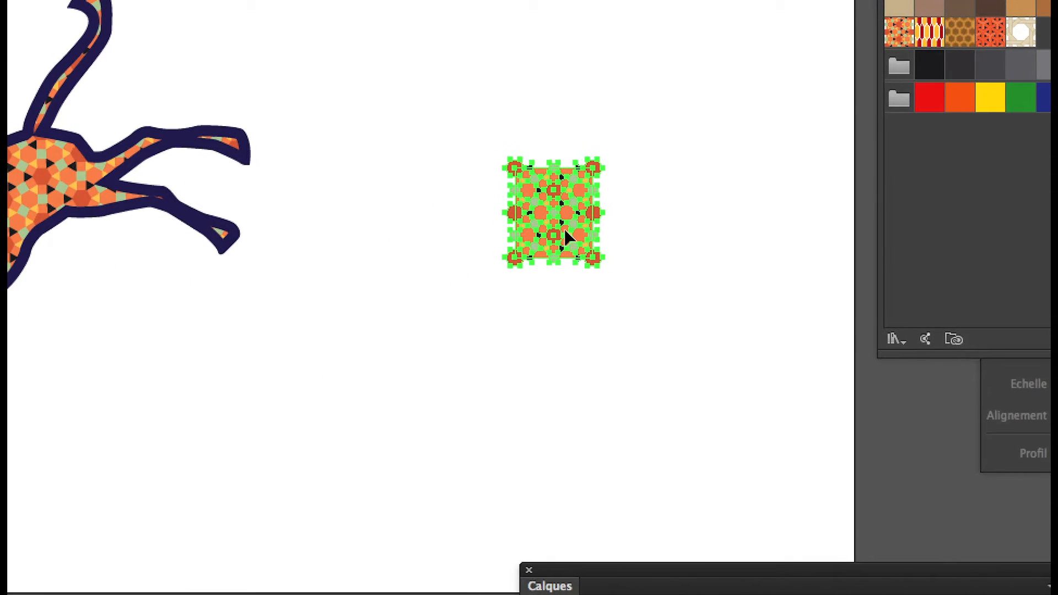
- Deselect the placed pattern tile and examine its geometric shapes up close
scroll(350, 358, "up", 2)
scroll(571, 236, "up", 1)
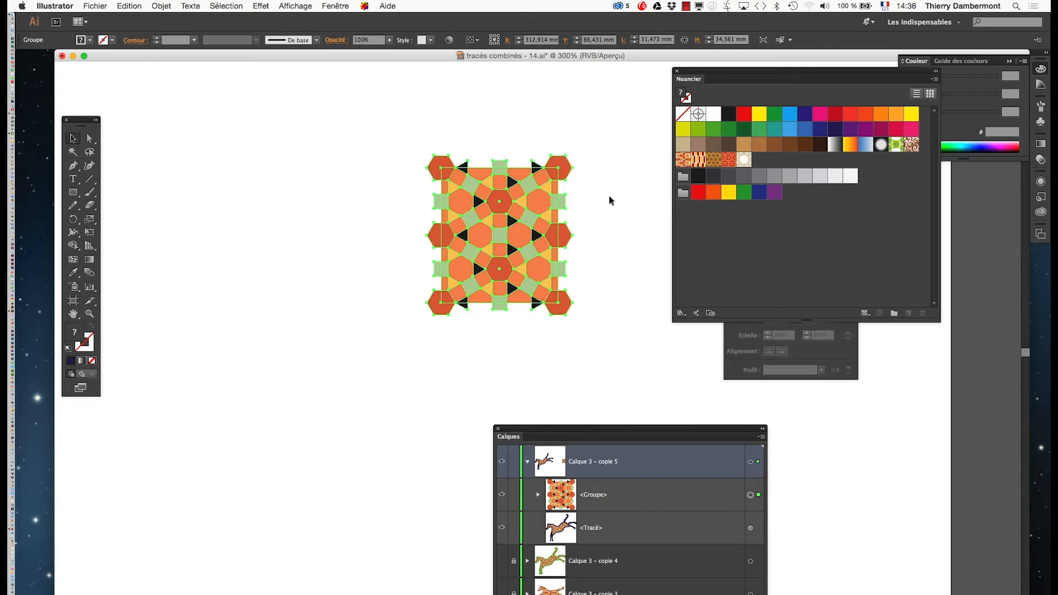
left_click(607, 199)
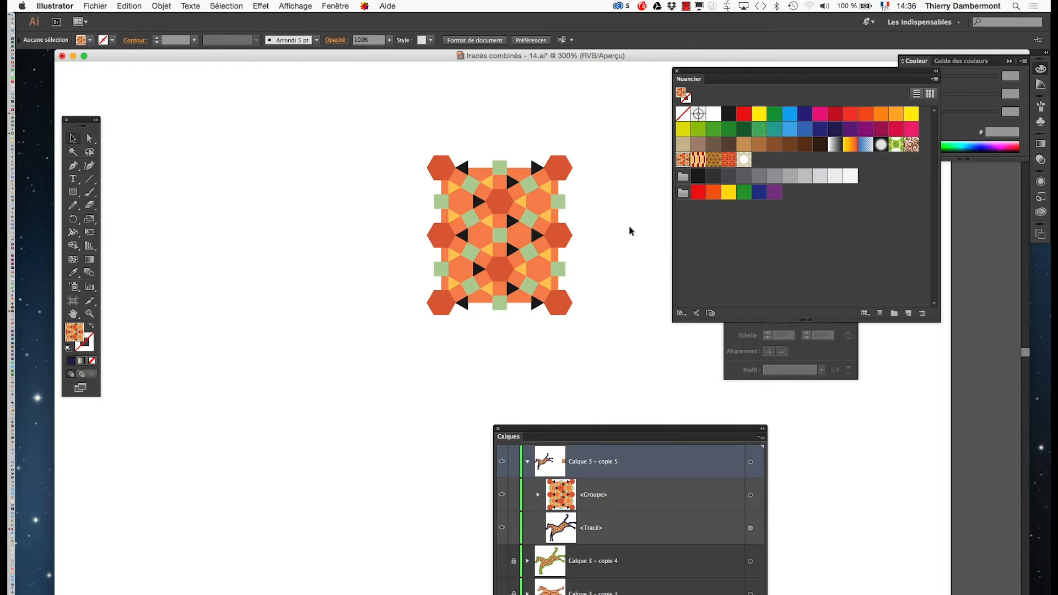
key("super+equal")
left_click_drag(580, 227, 292, 228)
left_click(372, 255, "super")
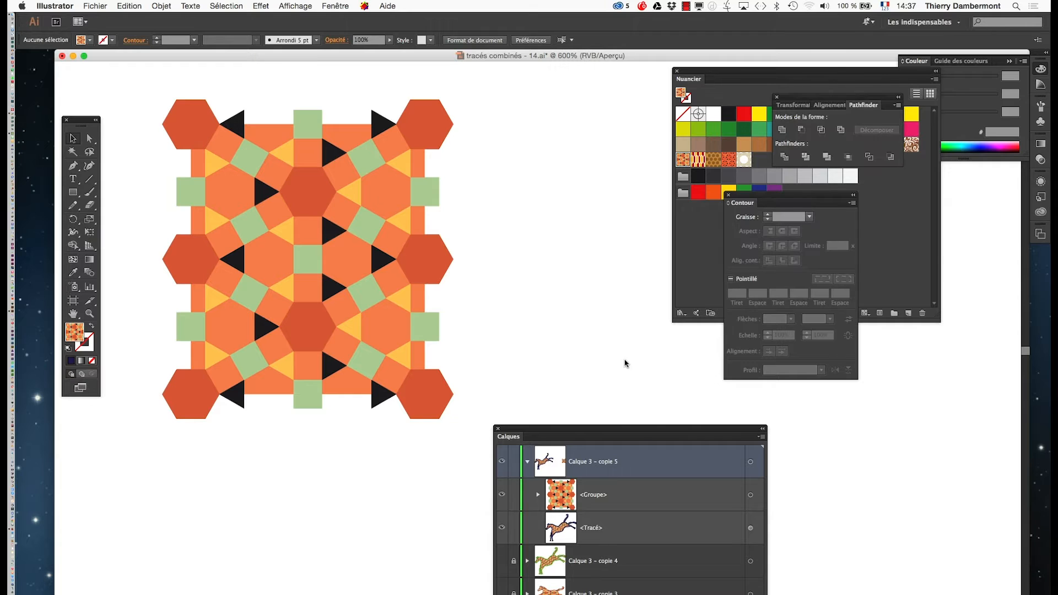
- Switch the document to outline display and select the pattern tile's orange background rectangle with the Group Selection tool
left_click(286, 7)
left_click(298, 20)
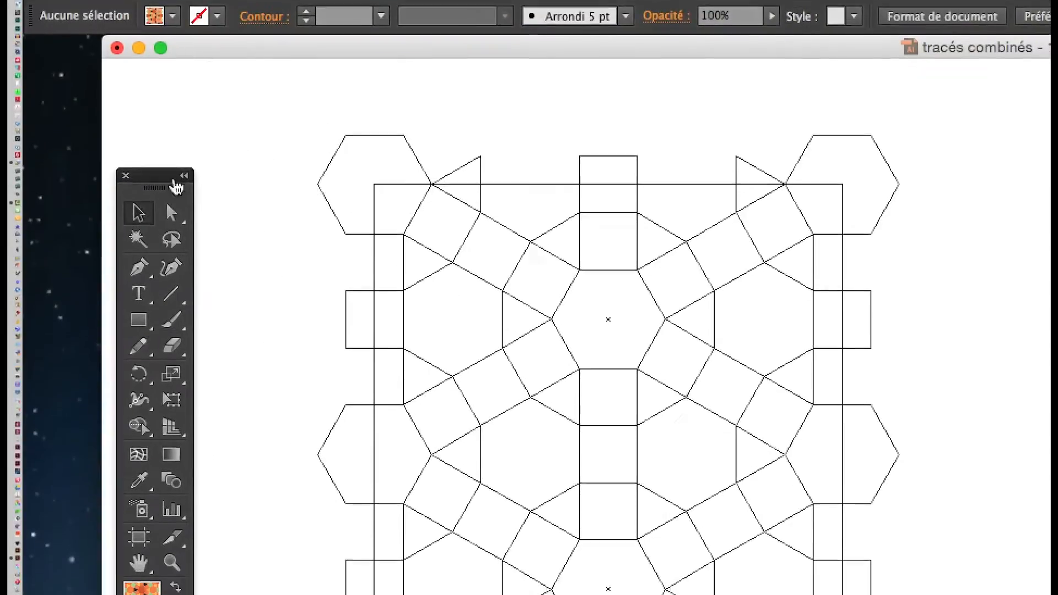
left_click_drag(171, 213, 194, 207)
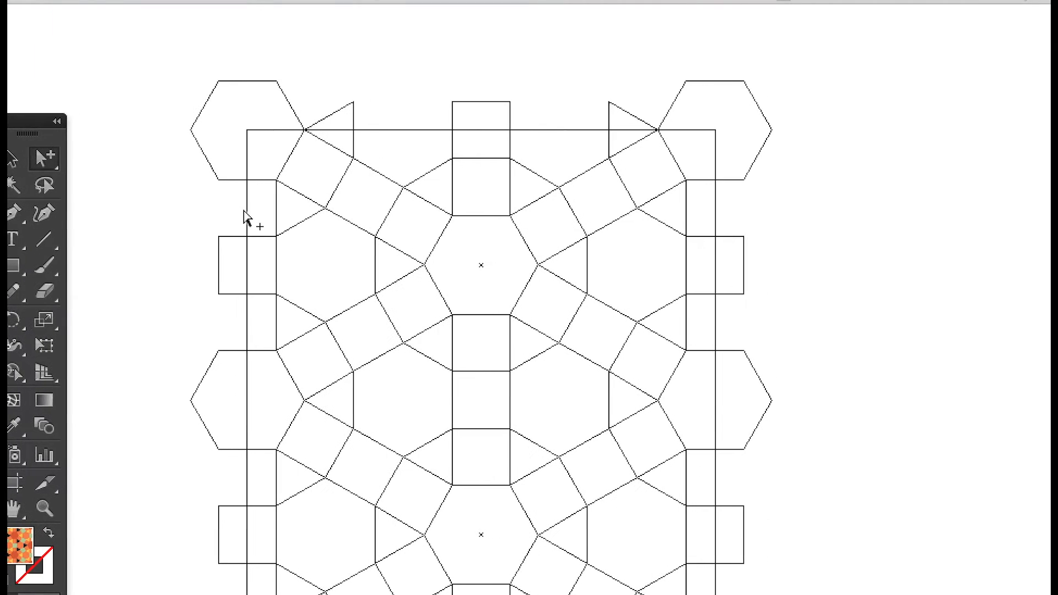
left_click(246, 213)
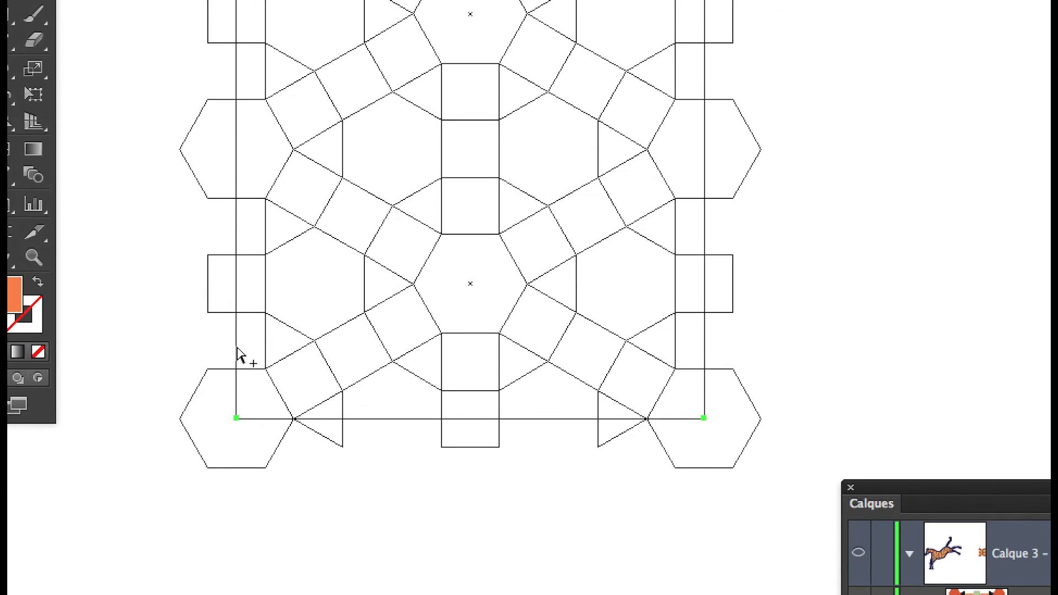
left_click_drag(237, 347, 264, 346)
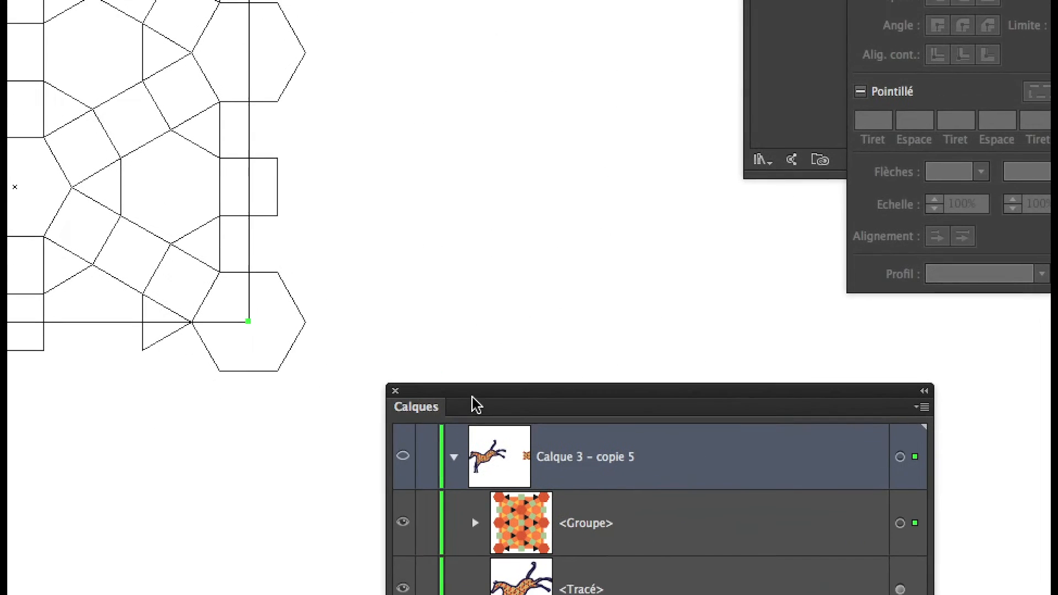
- Move the Calques panel higher, expand the pattern's group, and target its bottommost element, the unfilled bounding path
left_click_drag(471, 392, 453, 217)
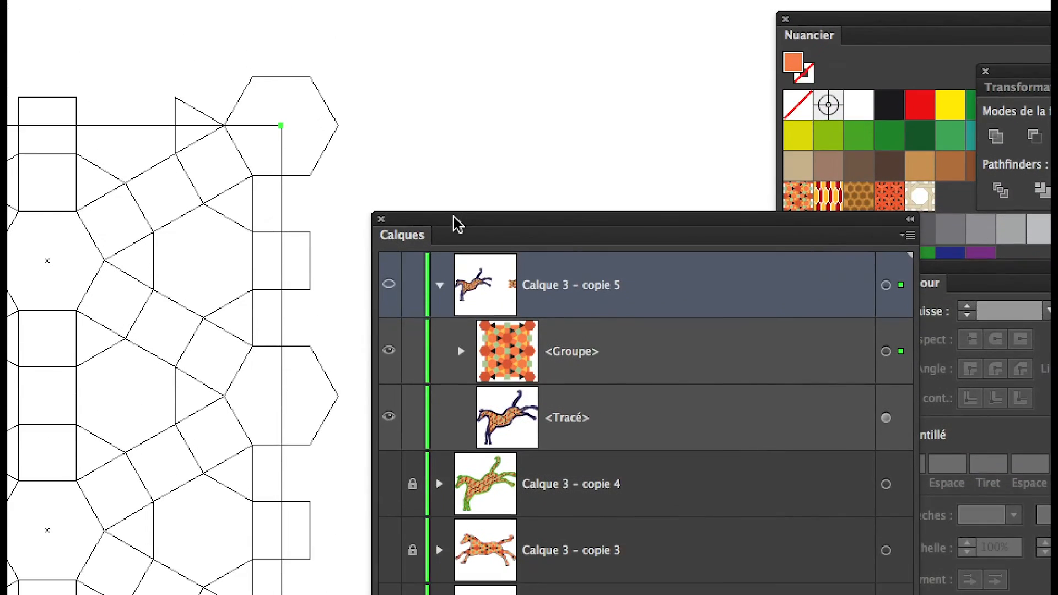
left_click(462, 352)
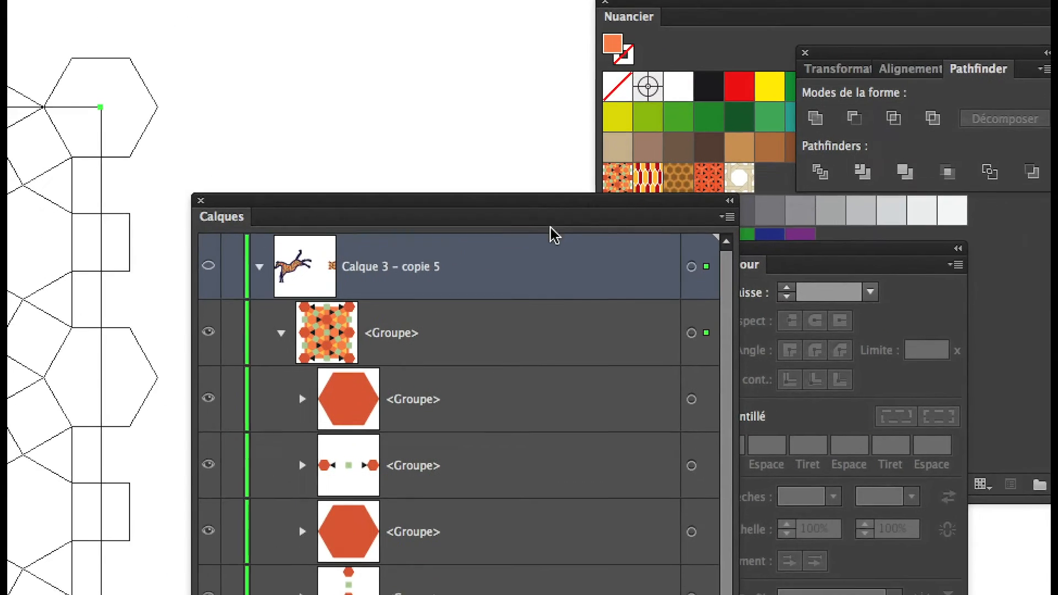
scroll(480, 431, "down", 3)
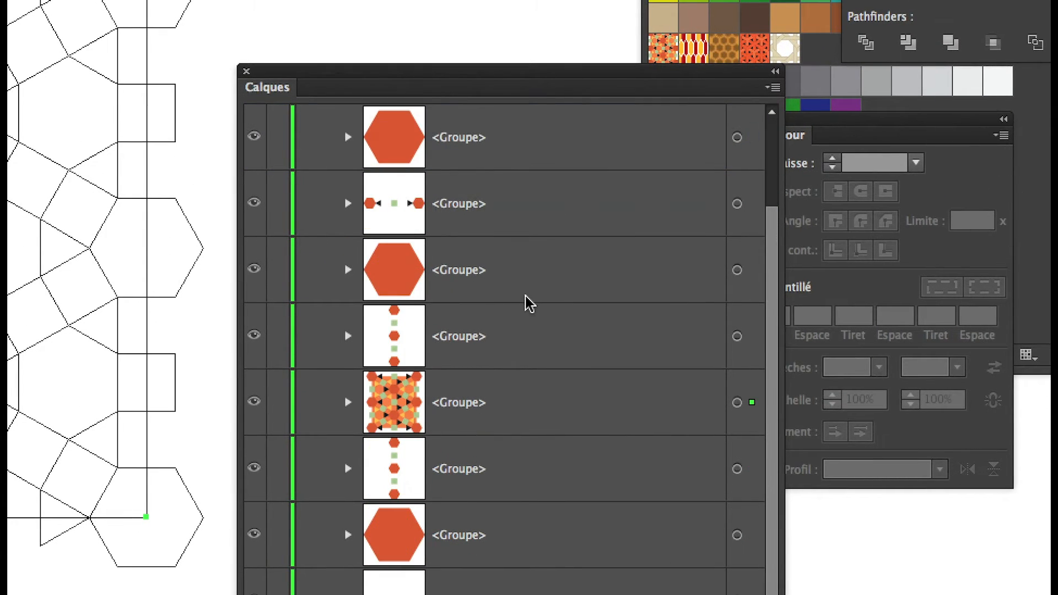
scroll(528, 302, "down", 2)
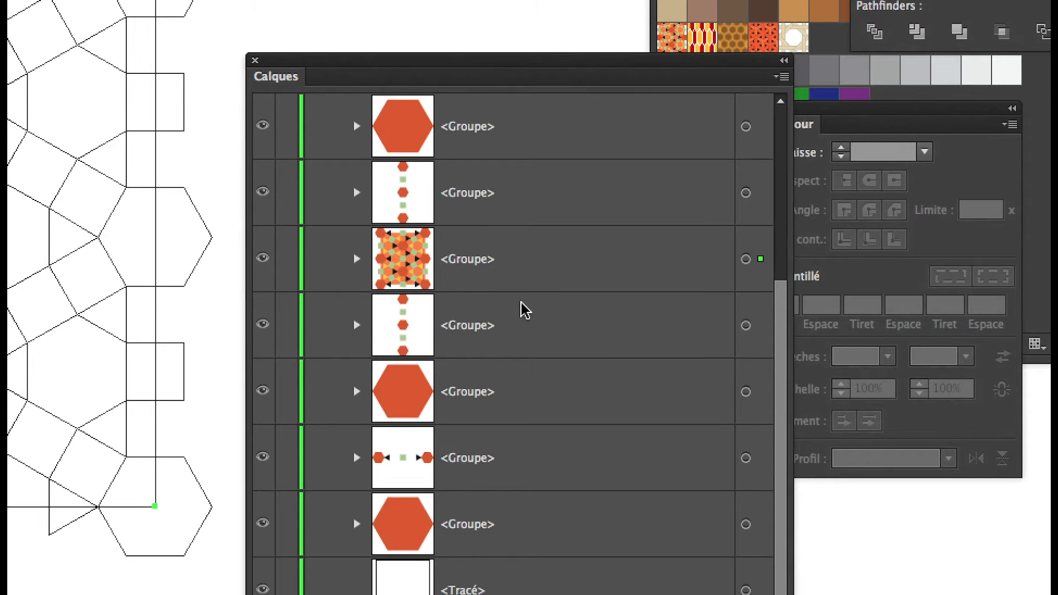
scroll(525, 310, "up", 1)
scroll(525, 310, "down", 1)
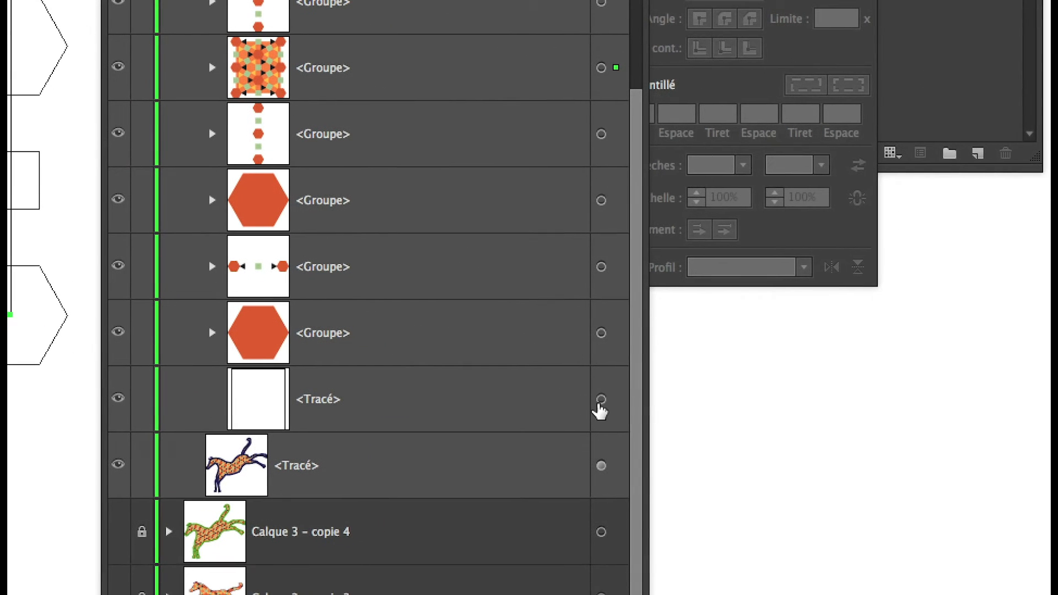
left_click(686, 458)
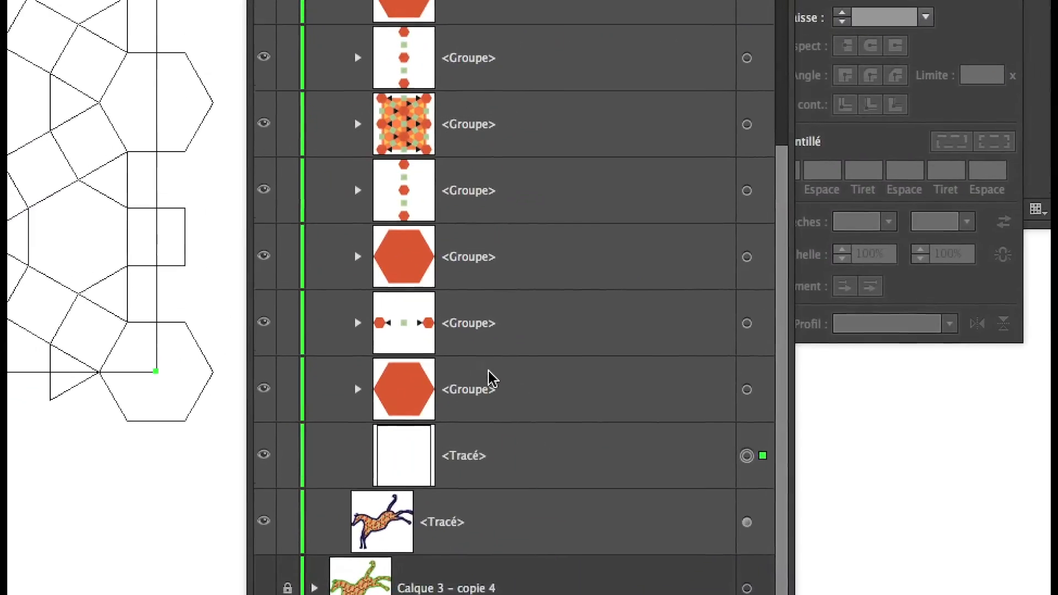
- Review the subgroups nested in the pattern's group from the top element to the bounding path, and collapse the group
scroll(492, 379, "up", 10)
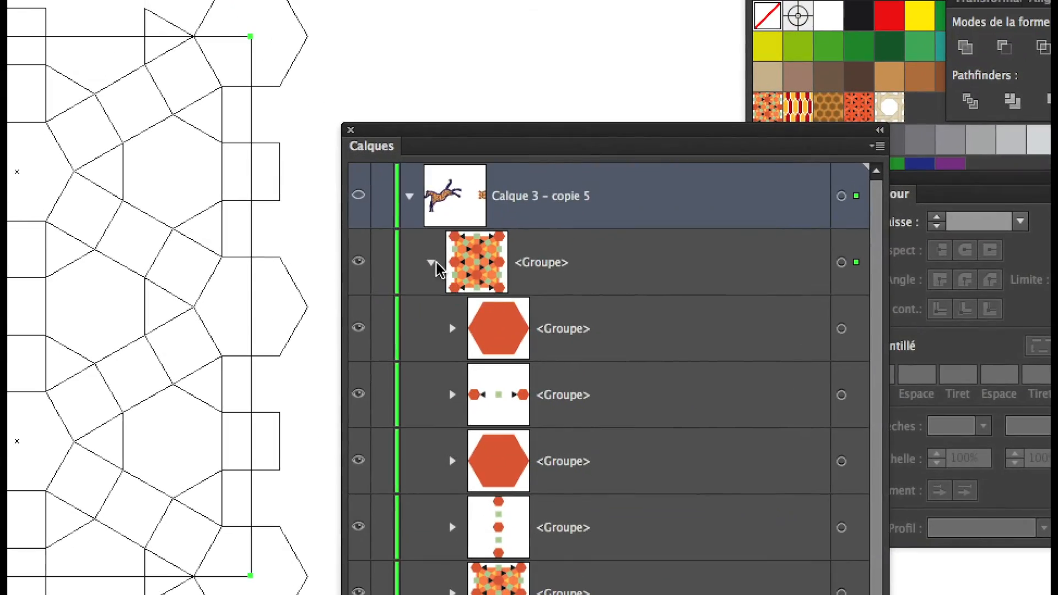
left_click(434, 264)
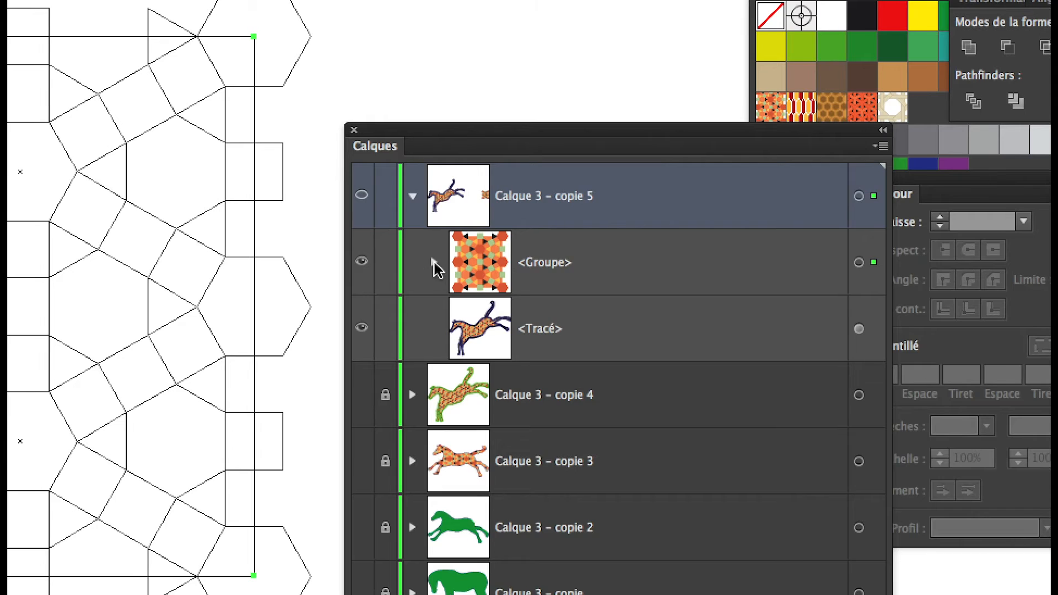
left_click(434, 264)
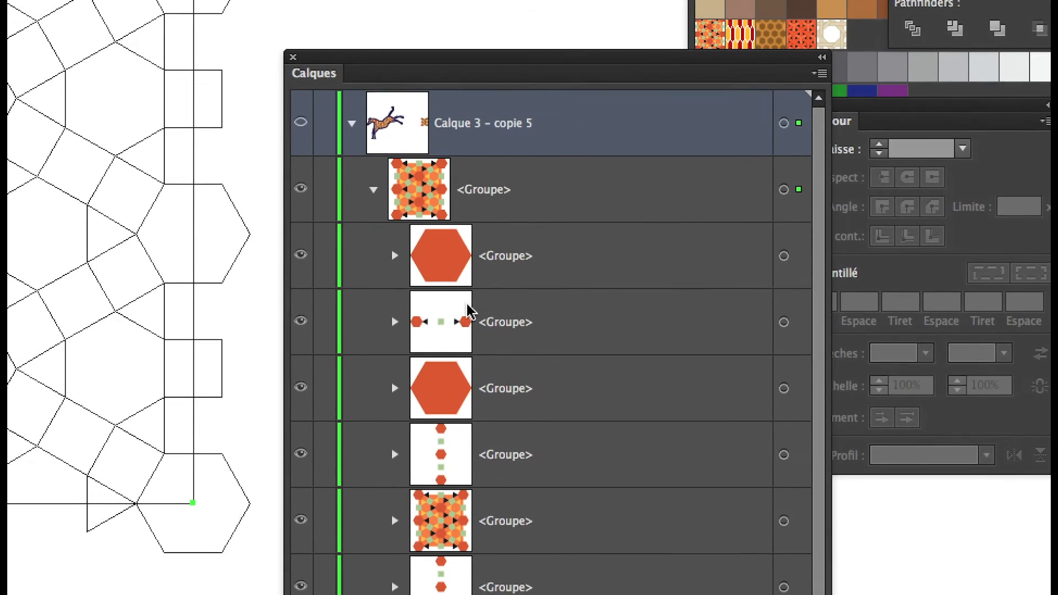
scroll(467, 359, "down", 6)
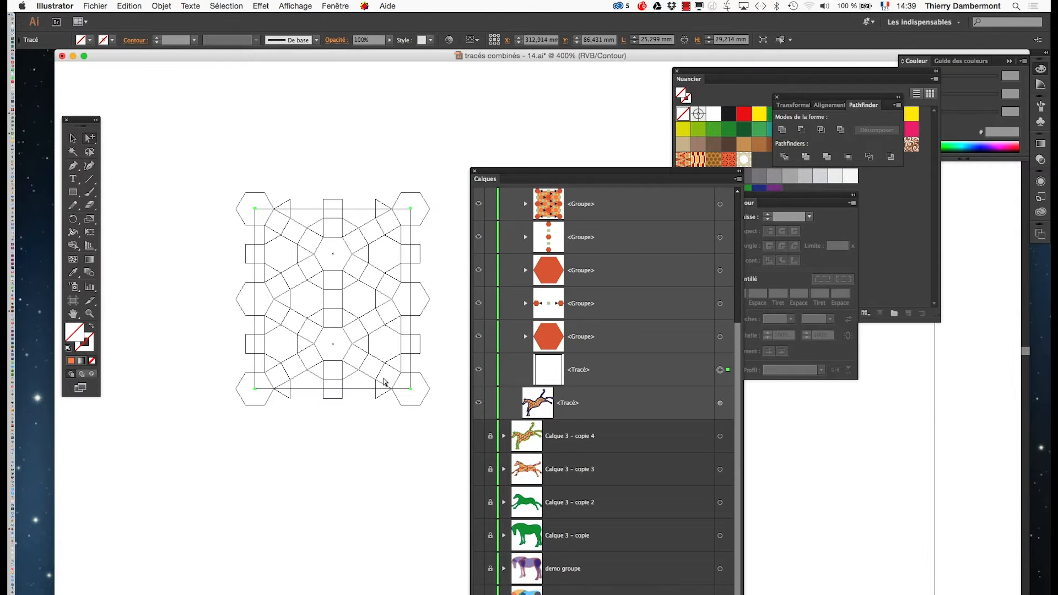
scroll(551, 385, "up", 3)
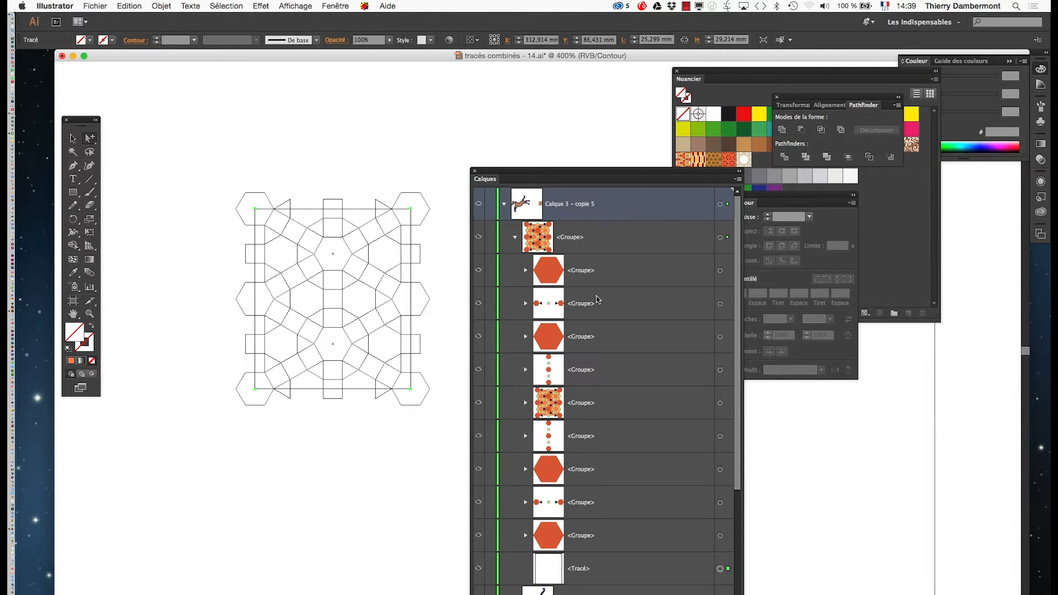
left_click(514, 238)
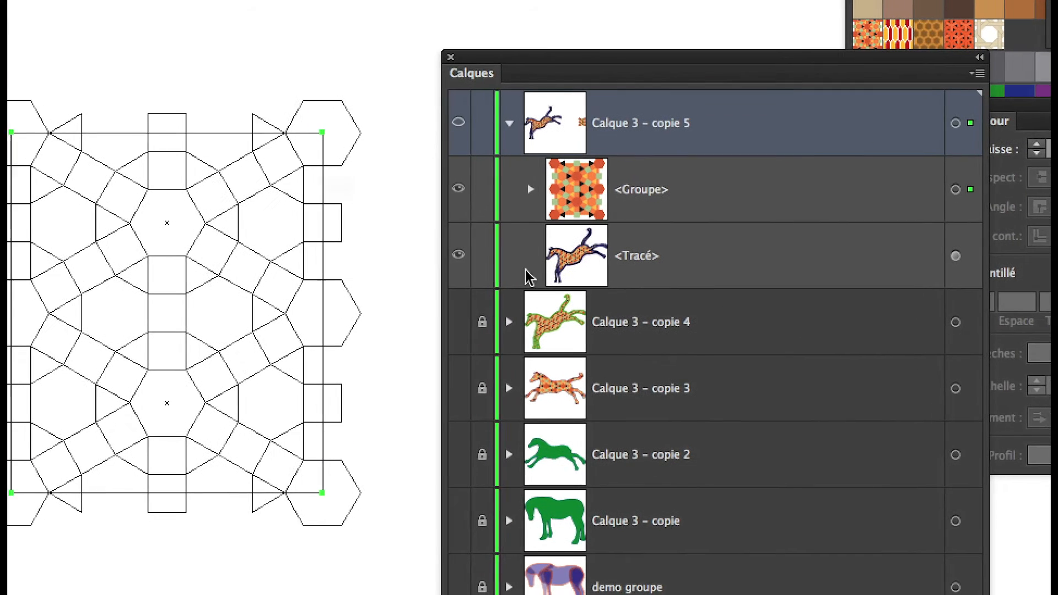
- Lock the horse path inside Calque 3 – copie 5, leaving the layer expanded
left_click(510, 267)
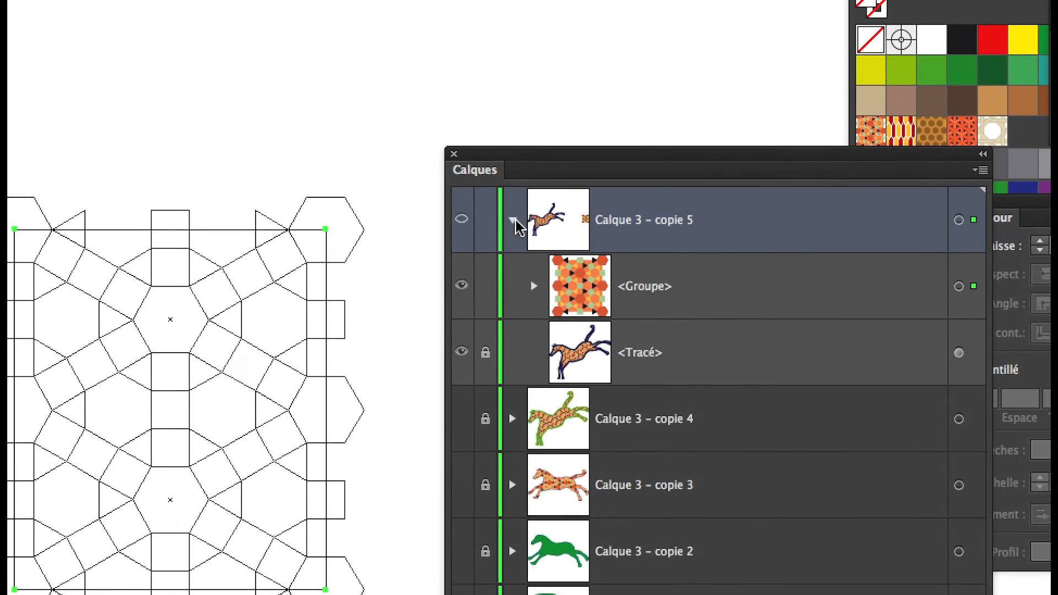
left_click(520, 191)
left_click(520, 191)
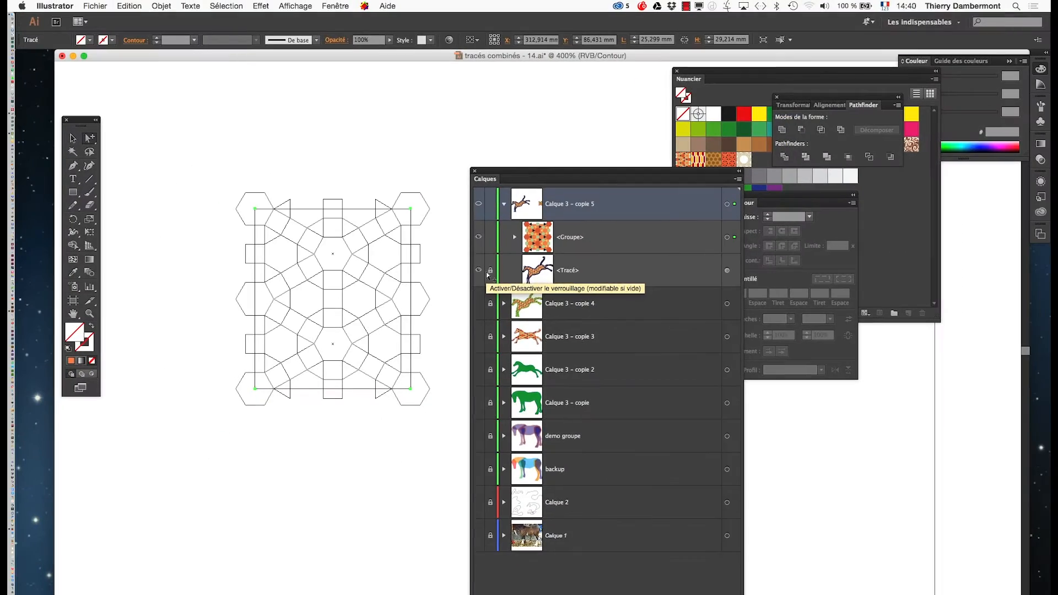
- Return the document to colour preview, move the Calques panel away from the pattern tile, and enlarge the tile to 600%
left_click(292, 6)
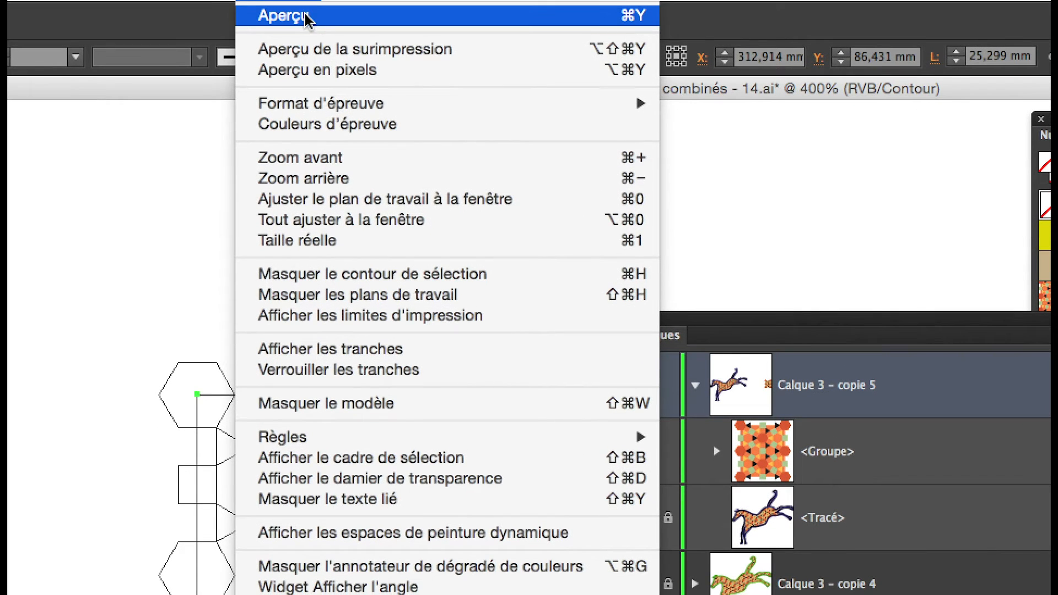
left_click(309, 16)
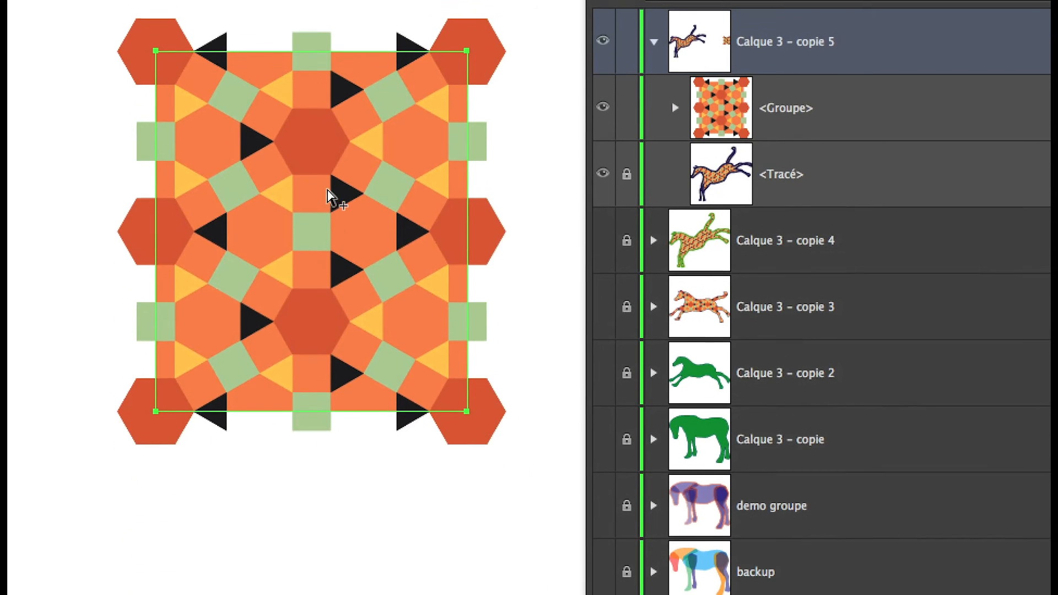
scroll(369, 536, "up", 1)
scroll(326, 197, "down", 1)
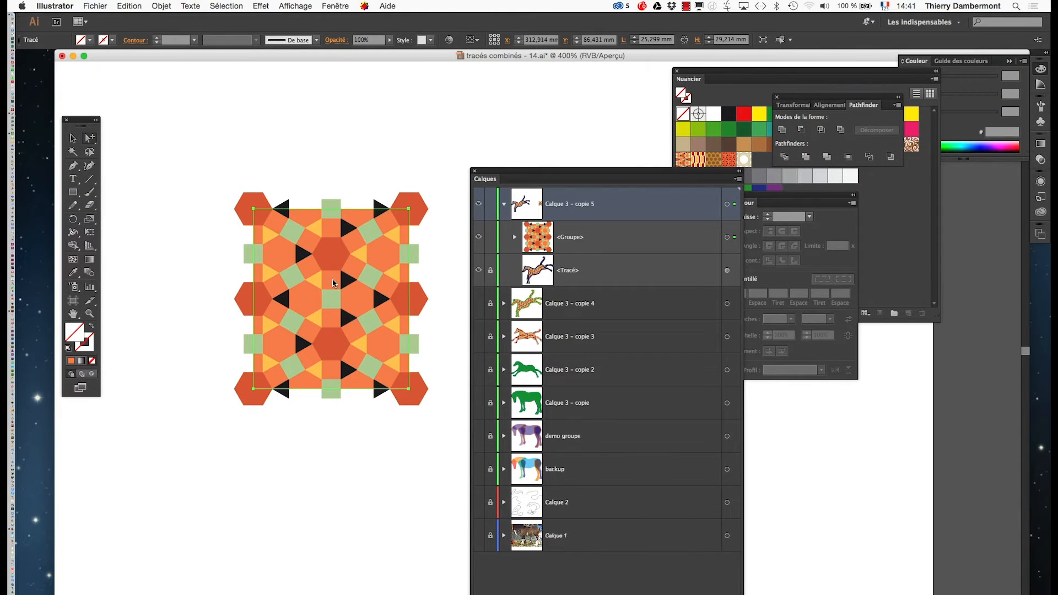
left_click_drag(612, 53, 675, 0)
left_click_drag(551, 135, 590, 88)
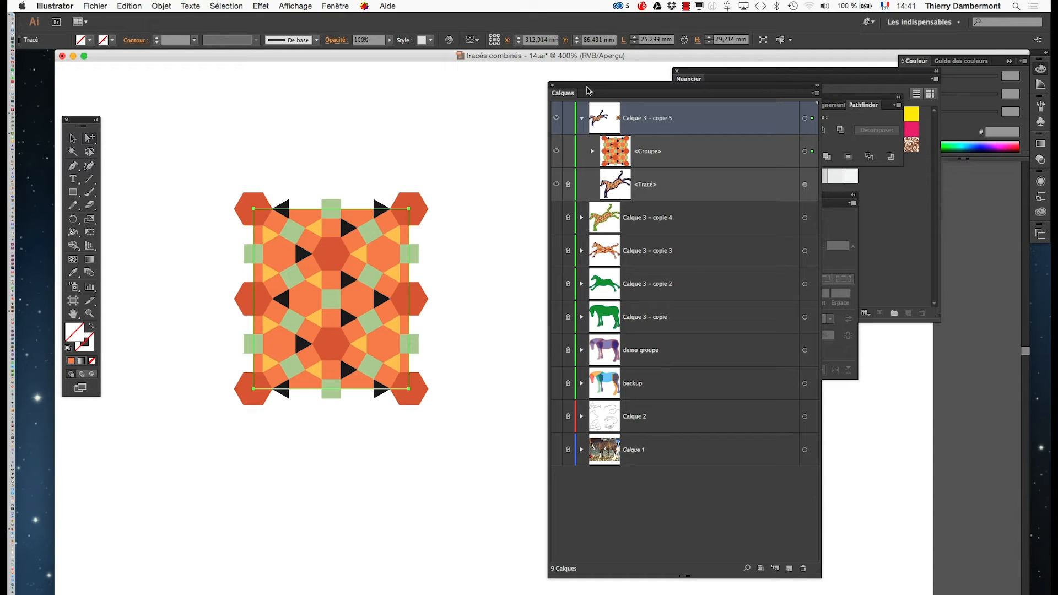
scroll(361, 275, "up", 1)
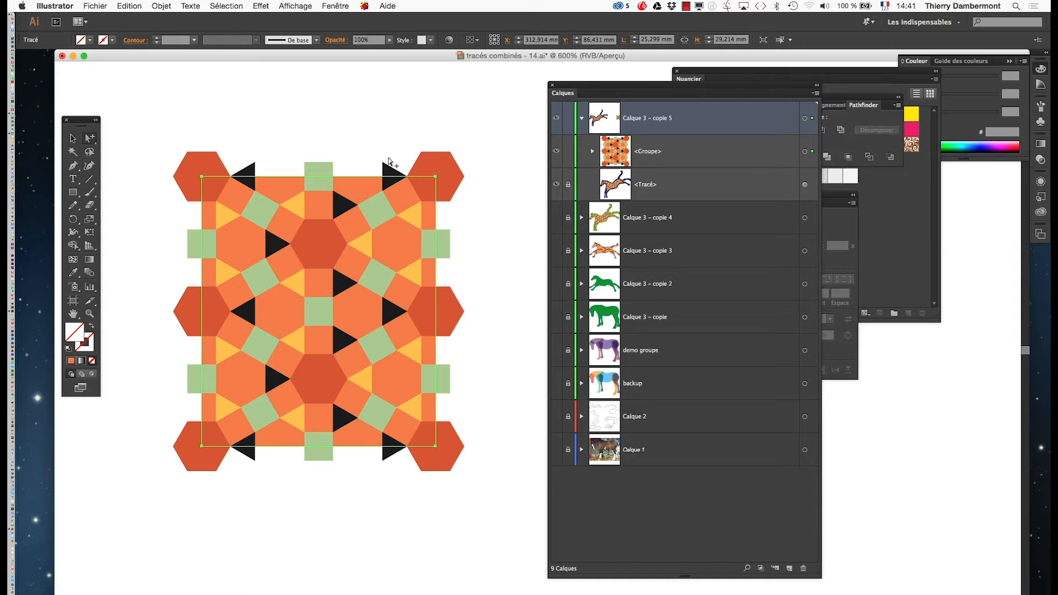
- Select individual shapes inside the pattern, ending with a tilted green square, and extend the selection to all objects with the same fill colour
left_click(349, 209)
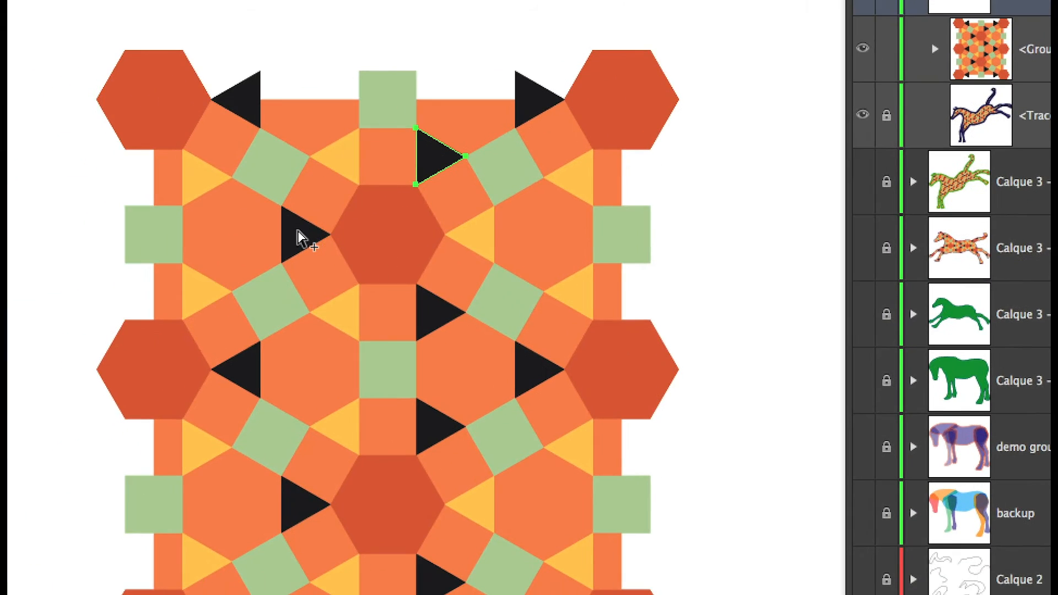
left_click(298, 234)
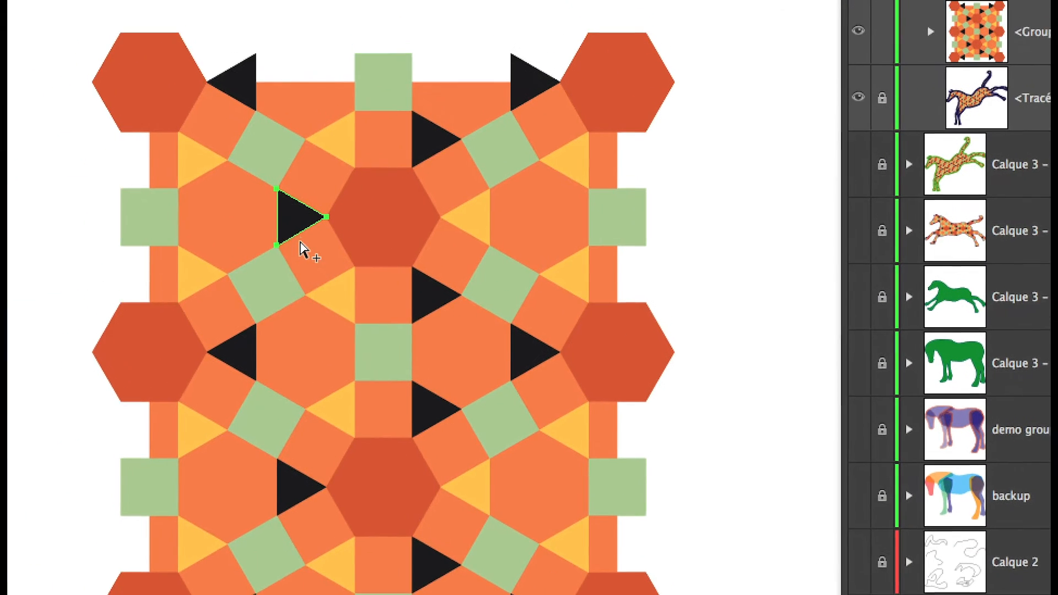
left_click(246, 260)
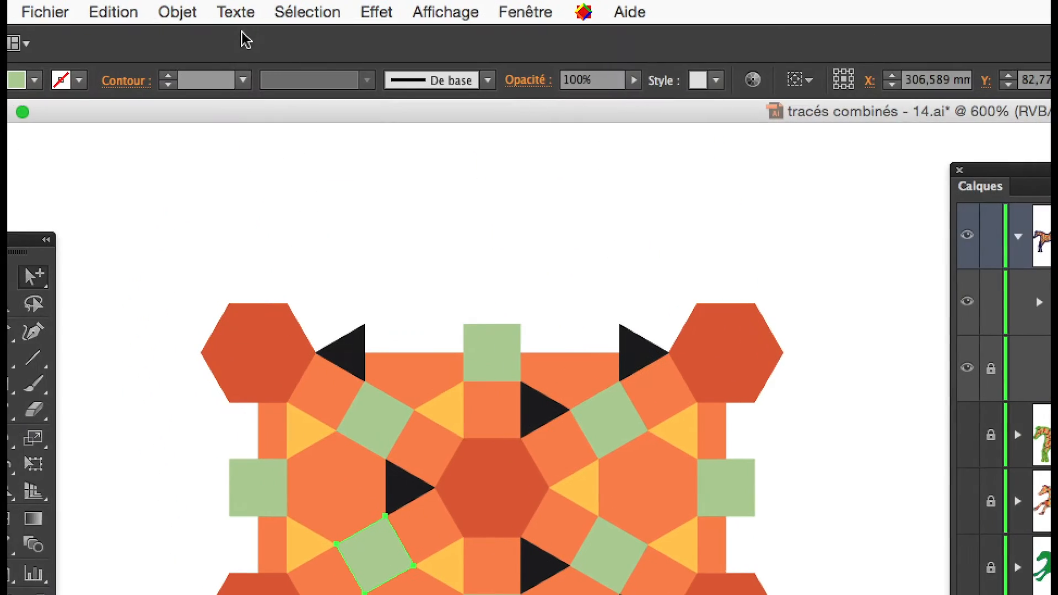
left_click(284, 10)
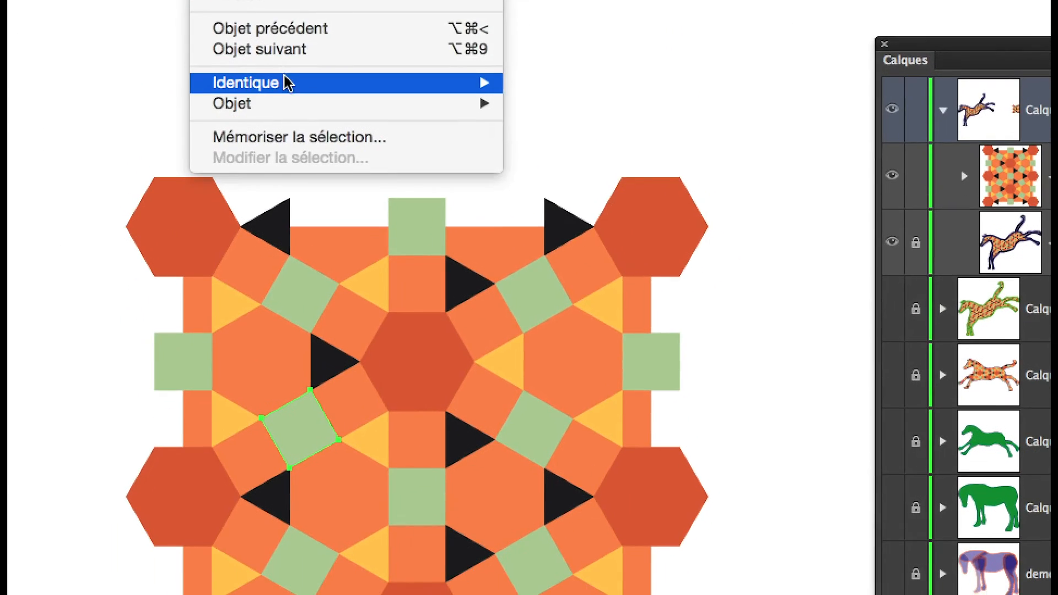
mouse_move(329, 206)
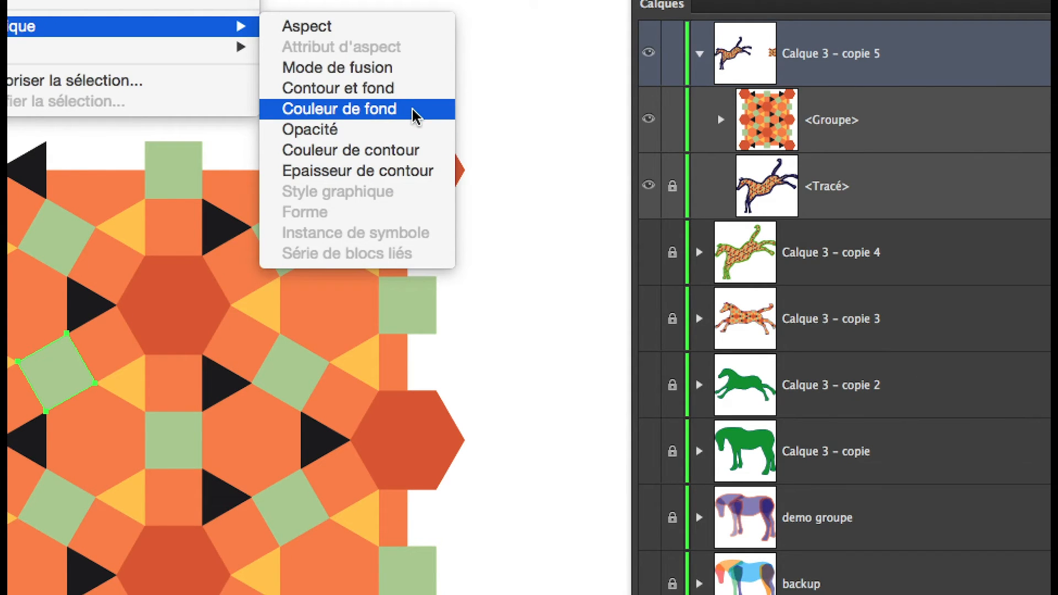
left_click(414, 109)
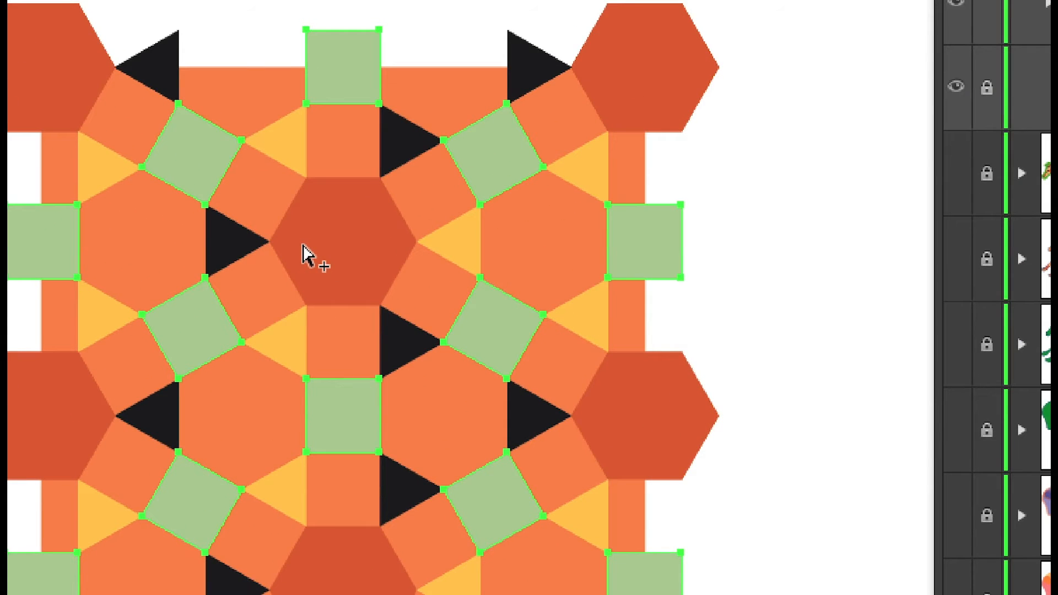
- Select the upper central dark-orange hexagon, review the selection and anchor point display preferences, and close the dialog
left_click(303, 246)
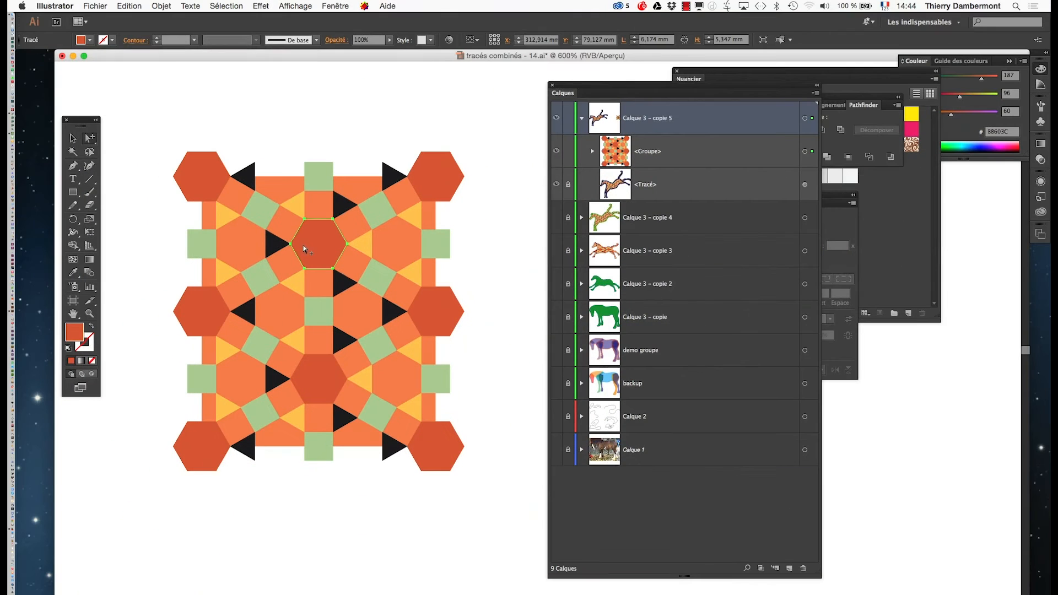
left_click(54, 6)
mouse_move(83, 35)
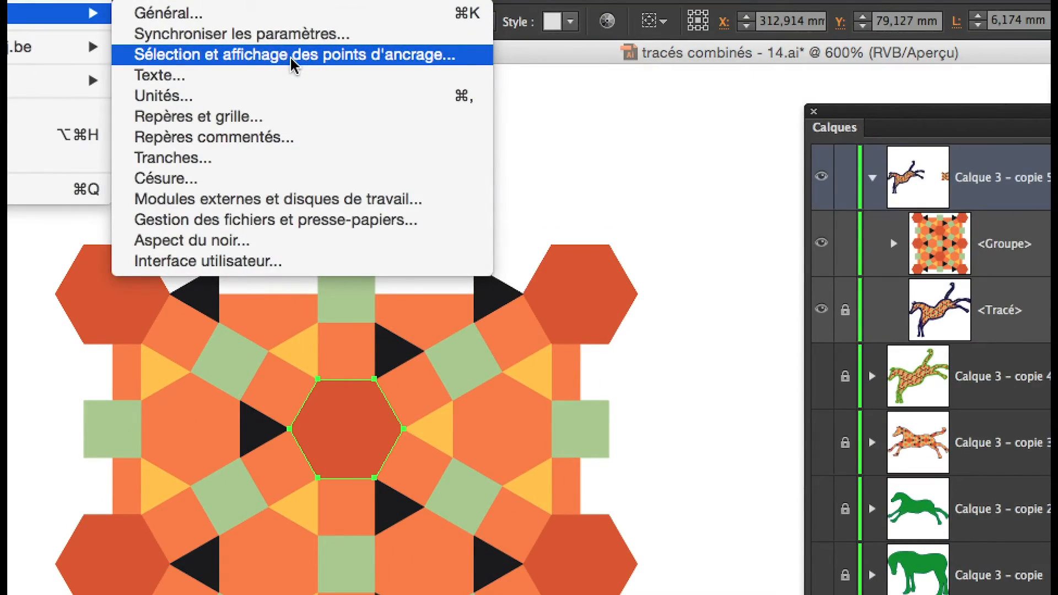
left_click(292, 61)
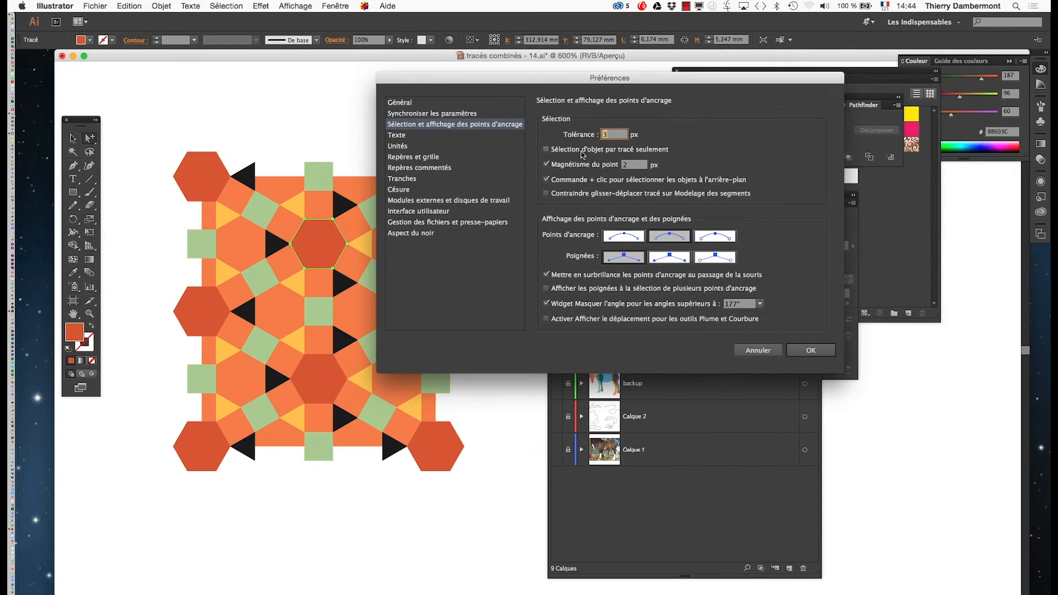
left_click(844, 520)
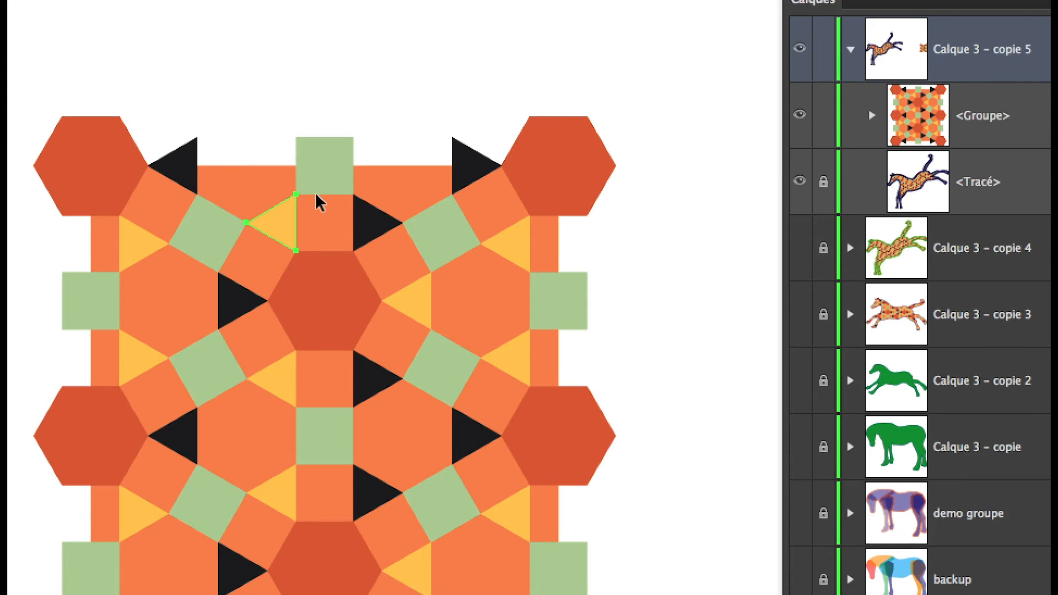
- Select the pattern's orange background rectangle, and replace that selection with the black triangle beside the upper central hexagon
left_click(317, 192)
left_click(330, 207)
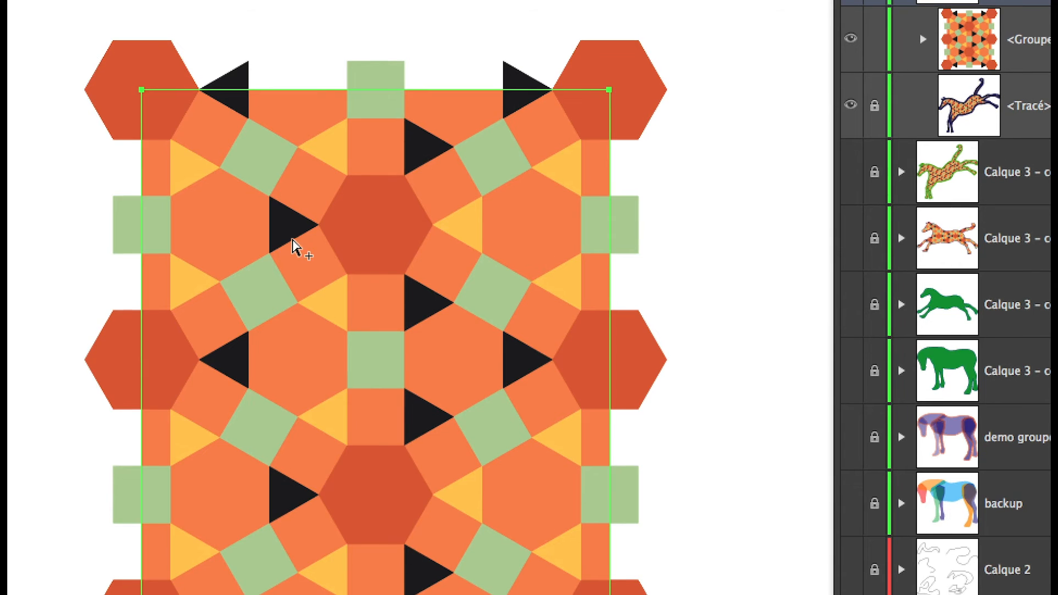
left_click(280, 209)
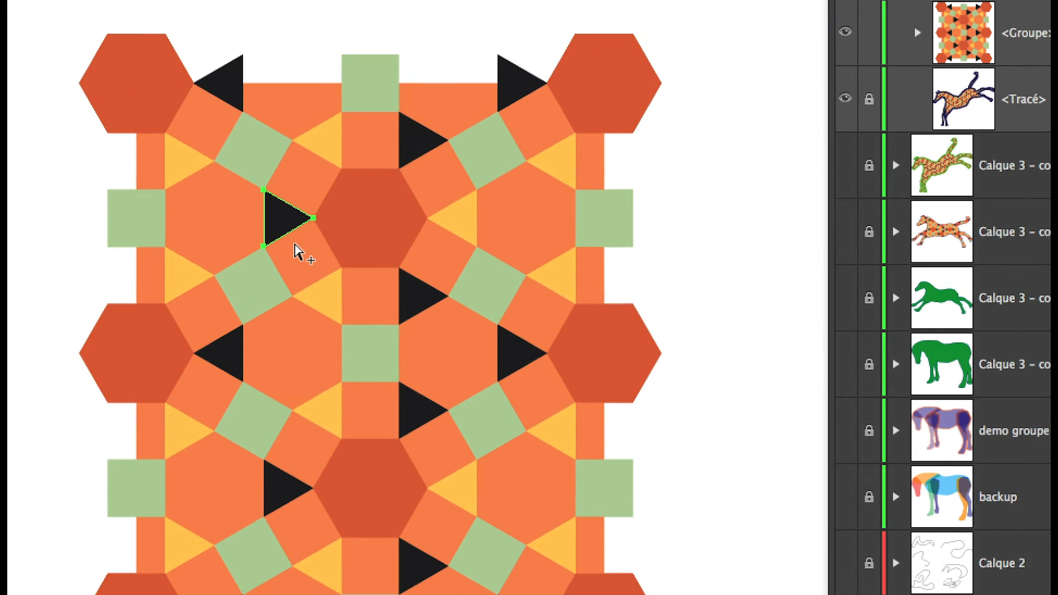
- Select the orange background rectangle, try moving it up and away from the pattern's other shapes, and undo each move
left_click(295, 252)
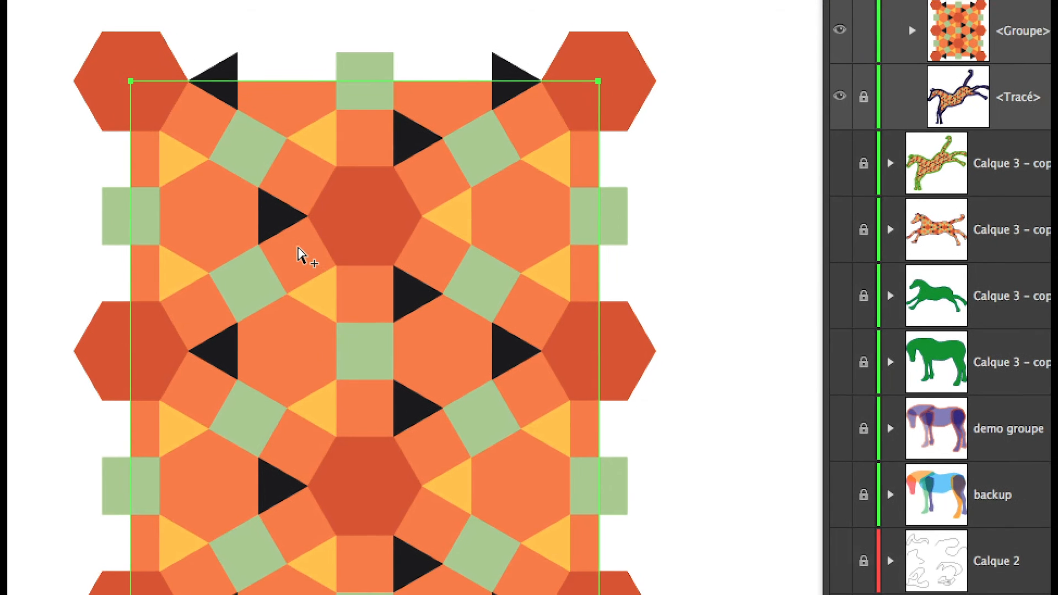
left_click_drag(298, 254, 556, 154)
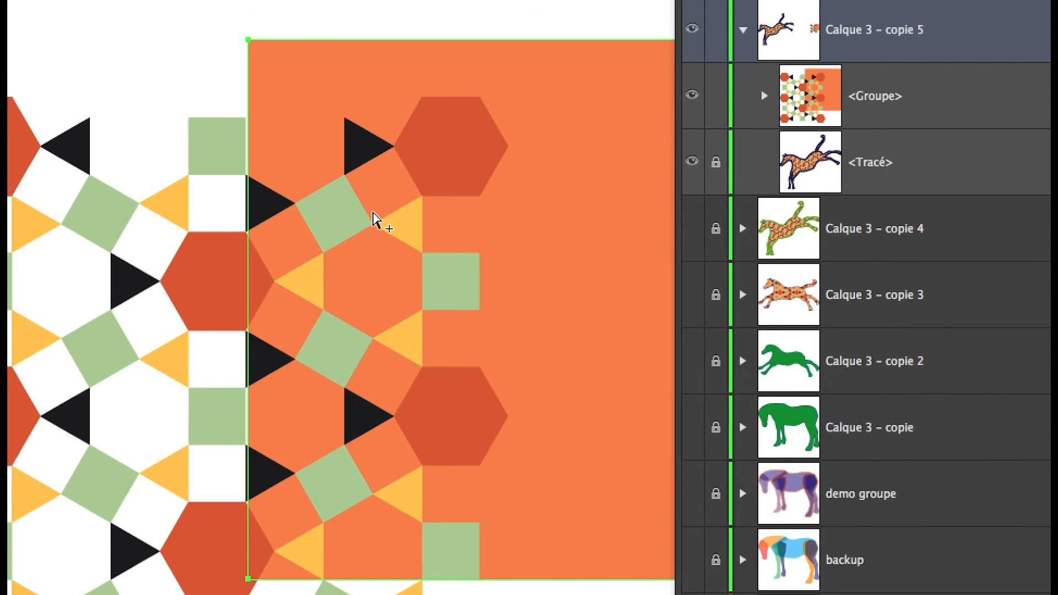
key("ctrl+z")
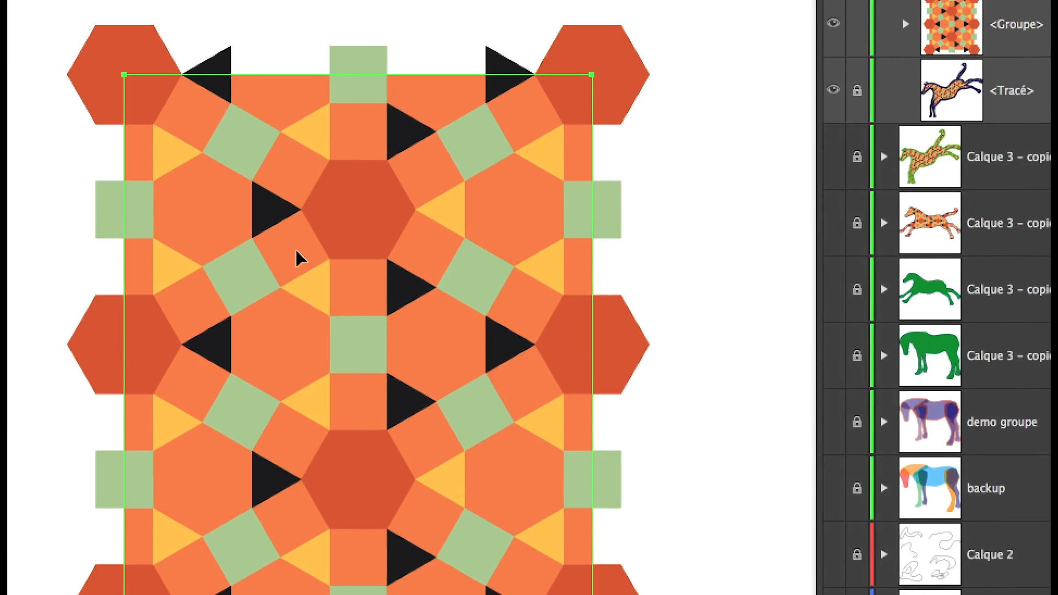
left_click_drag(229, 282, 295, 162)
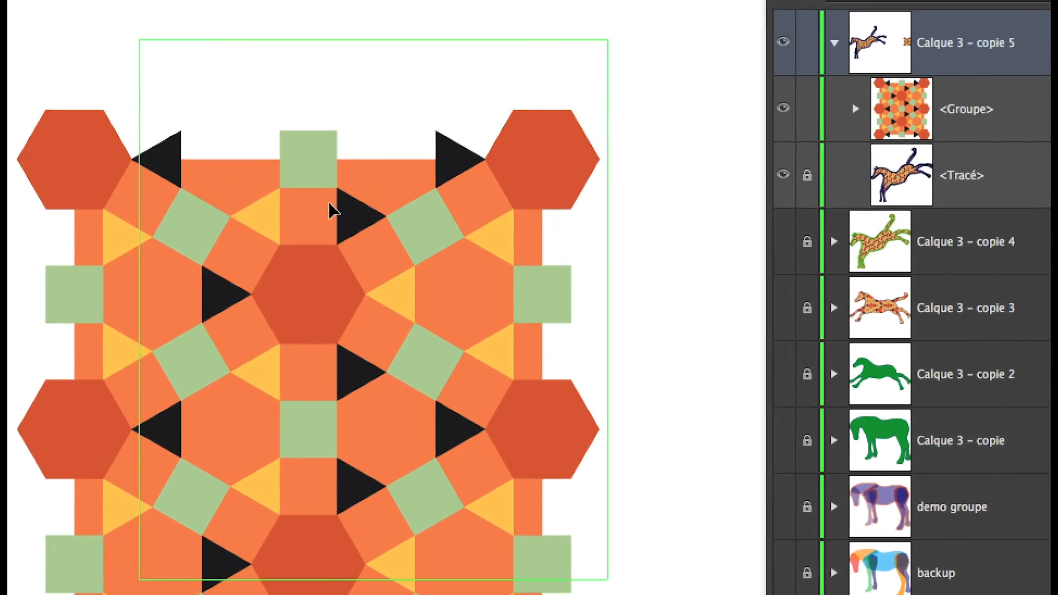
left_click_drag(329, 202, 402, 147)
key("super+z")
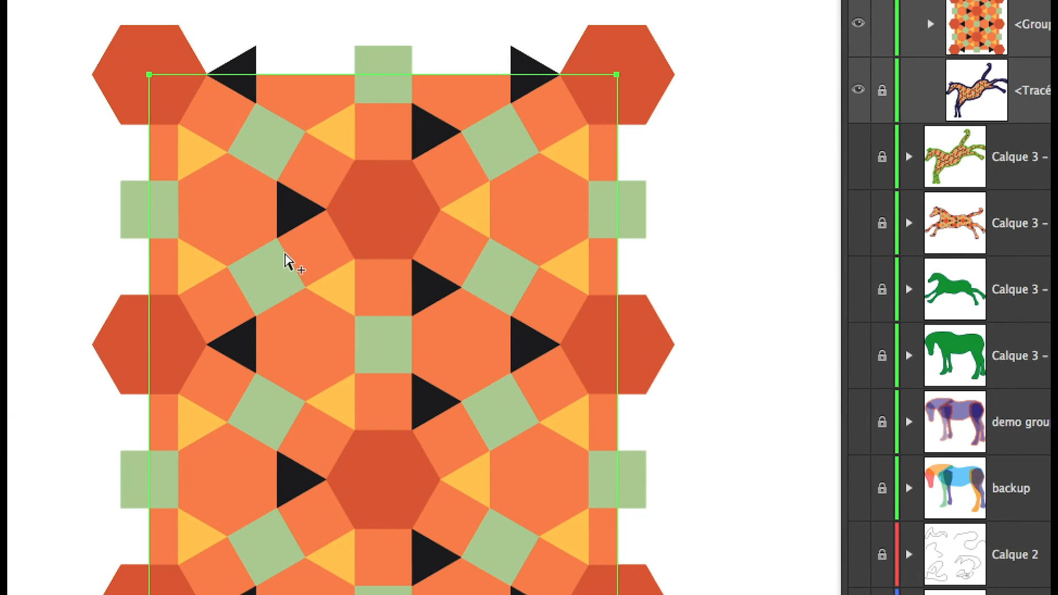
- Select the tilted green square, replace it with the orange background rectangle, and extend the selection to objects with the same fill colour
left_click(261, 265)
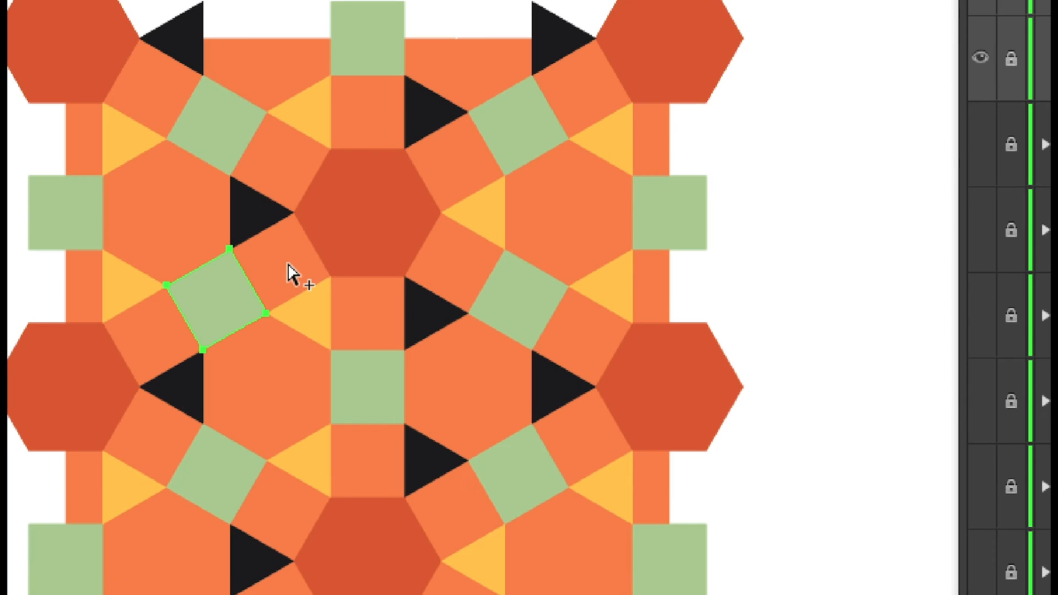
left_click(287, 262)
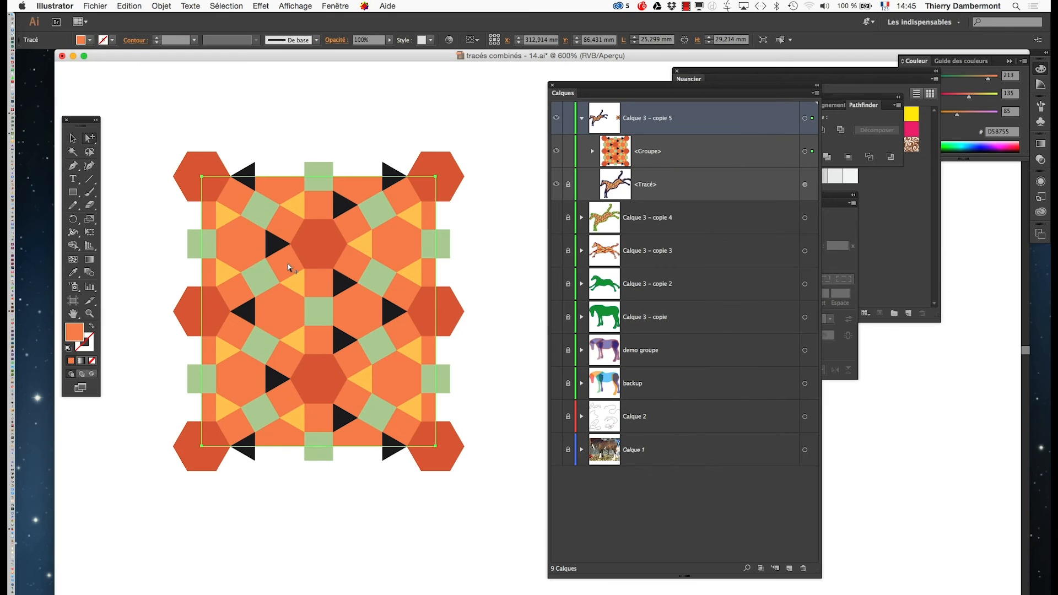
left_click(226, 6)
mouse_move(249, 105)
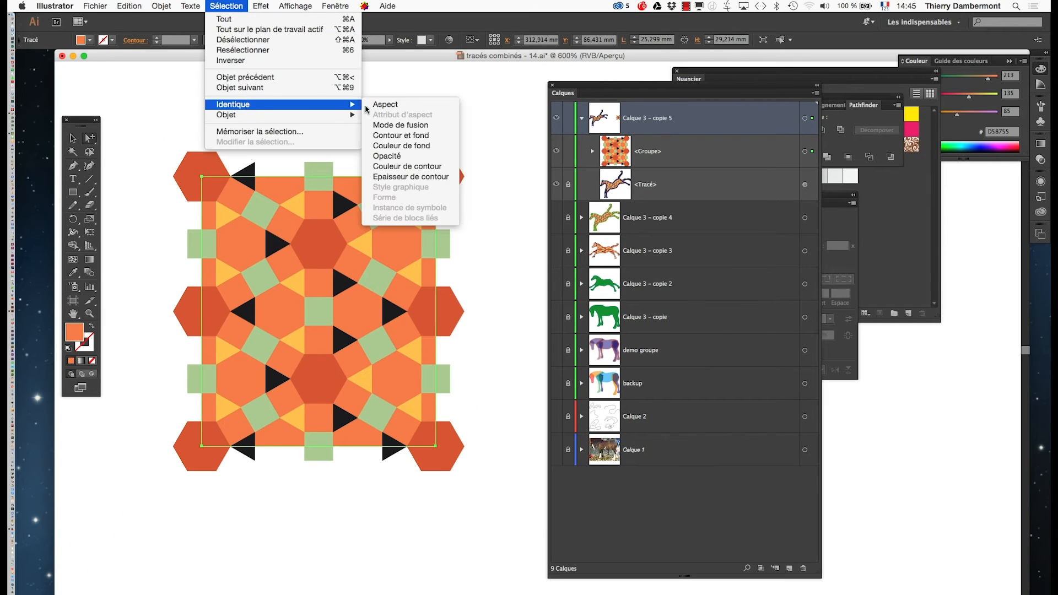
left_click(401, 143)
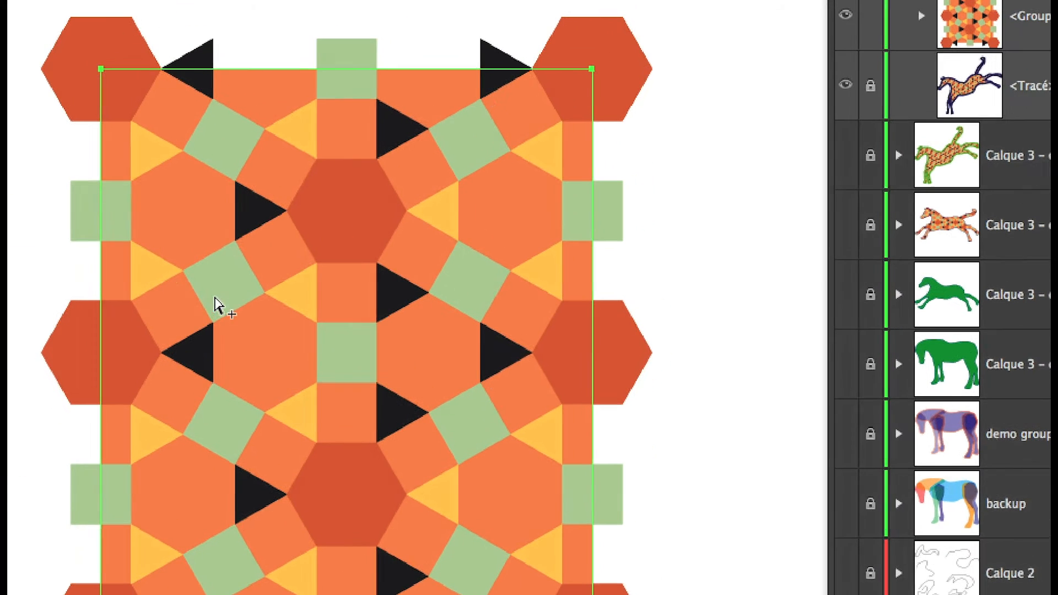
- Select a tilted green square in the pattern and extend the selection to all objects with the same fill colour
left_click(168, 379)
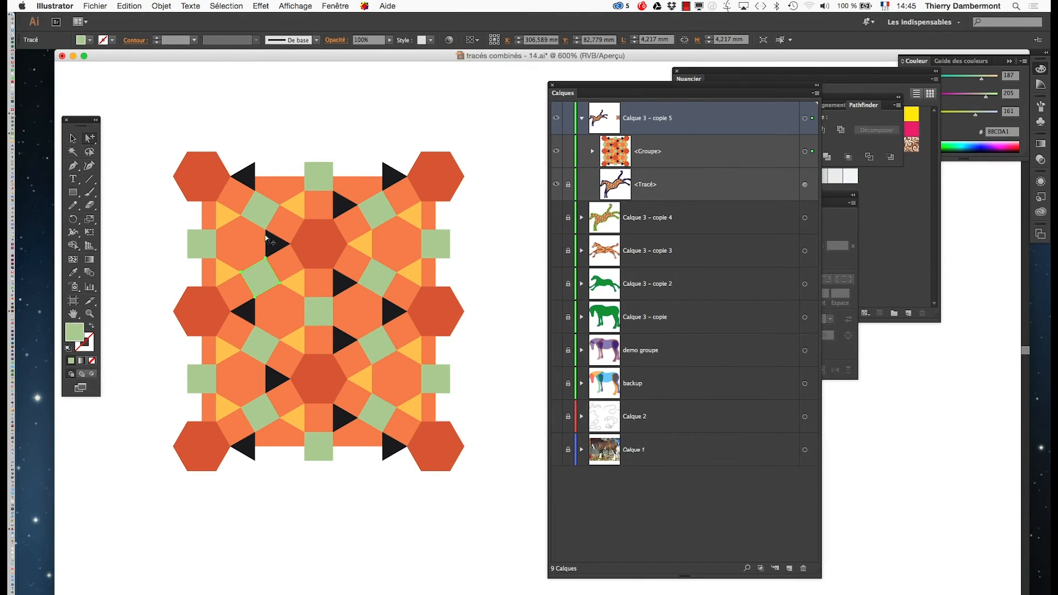
left_click(220, 5)
mouse_move(235, 104)
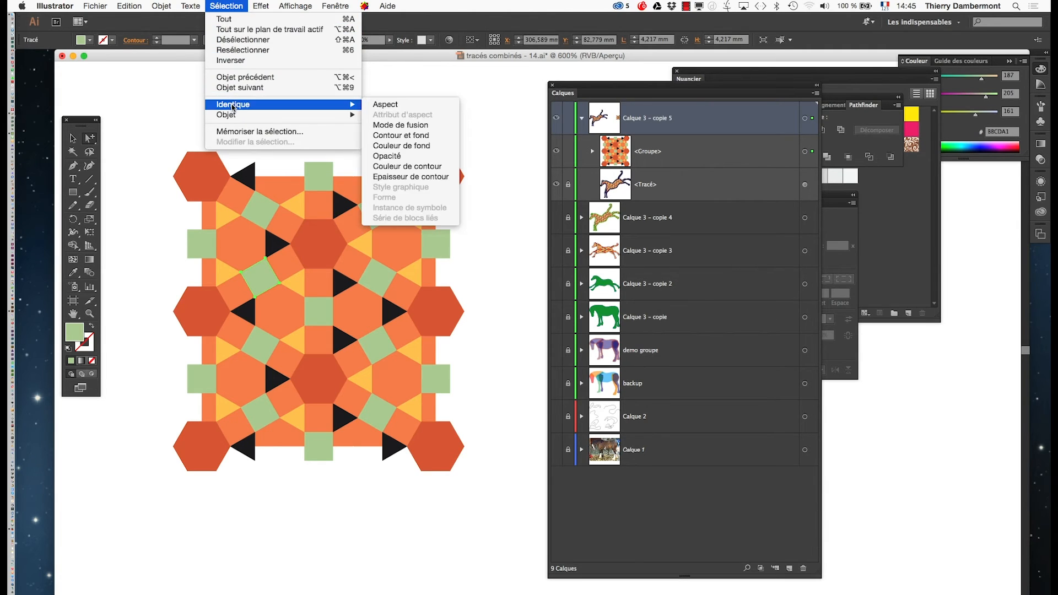
left_click(380, 146)
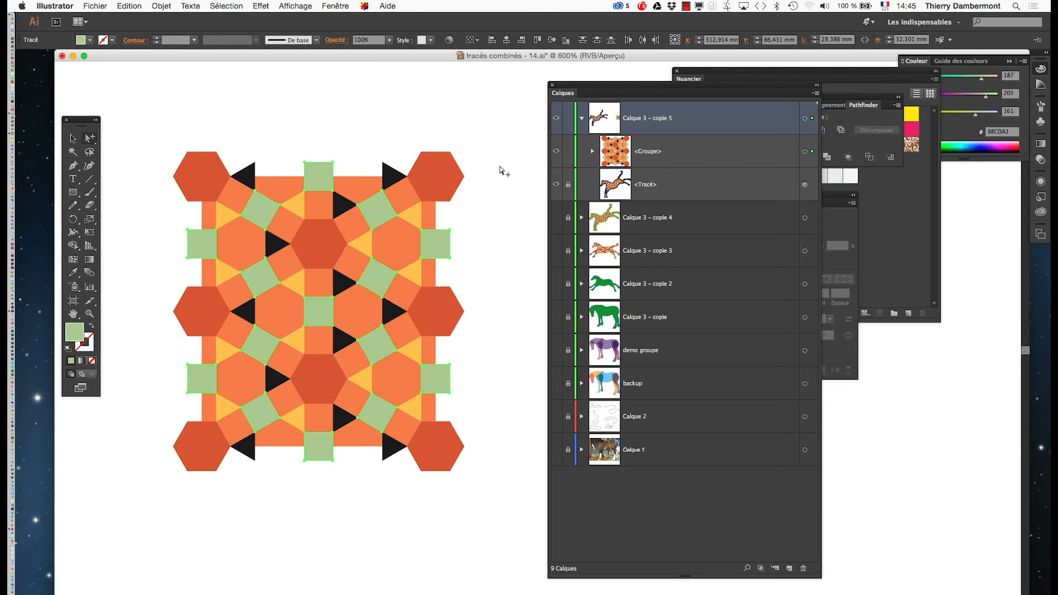
- Bring the Nuancier panel beside the pattern and try several pattern swatches as the squares' fill, ending with the beige one
left_click_drag(77, 123, 113, 109)
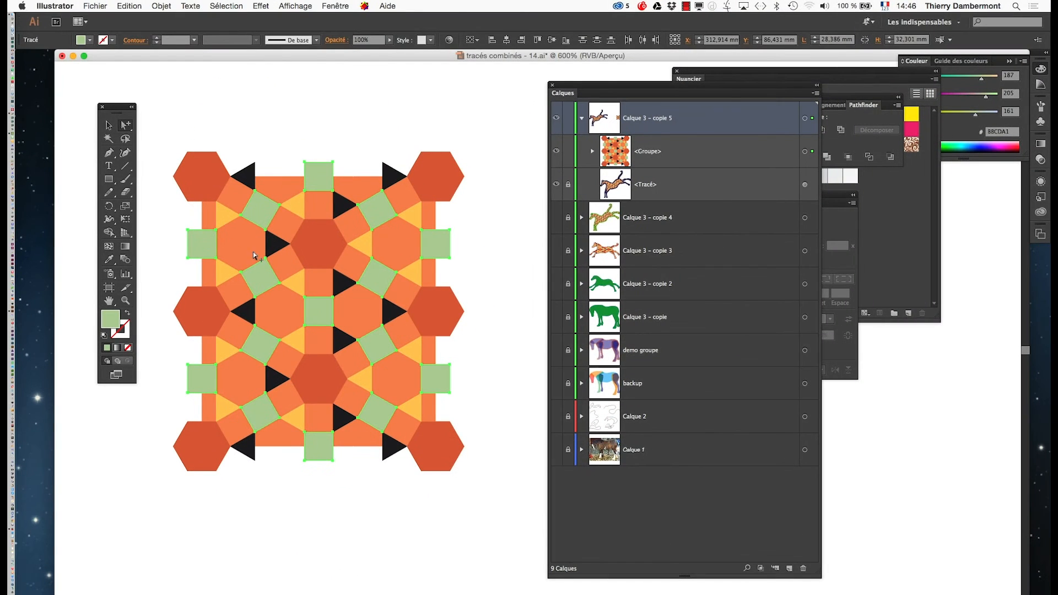
left_click_drag(791, 73, 284, 352)
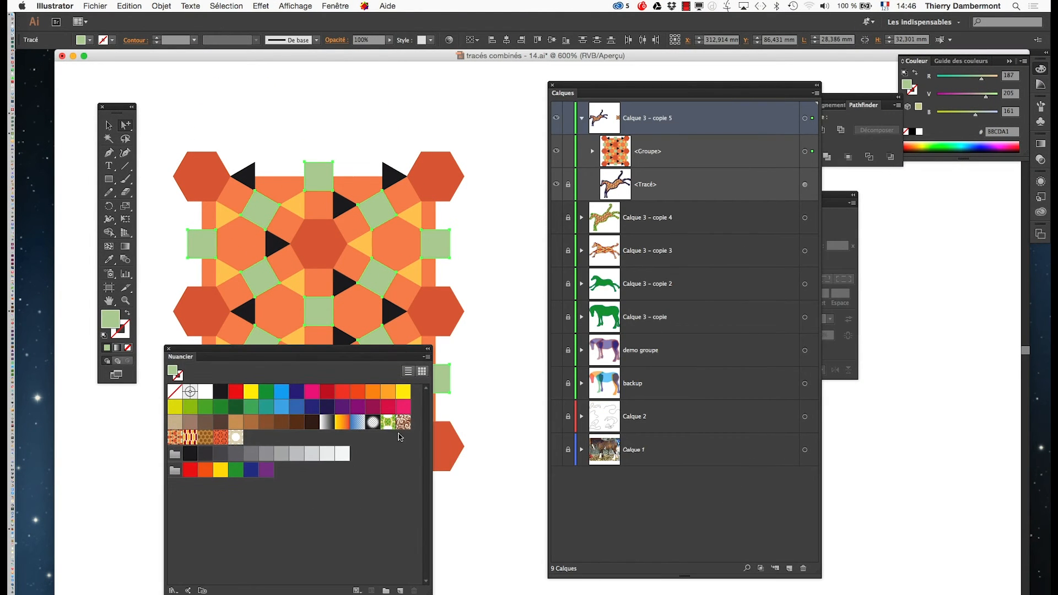
left_click(402, 423)
left_click(388, 423)
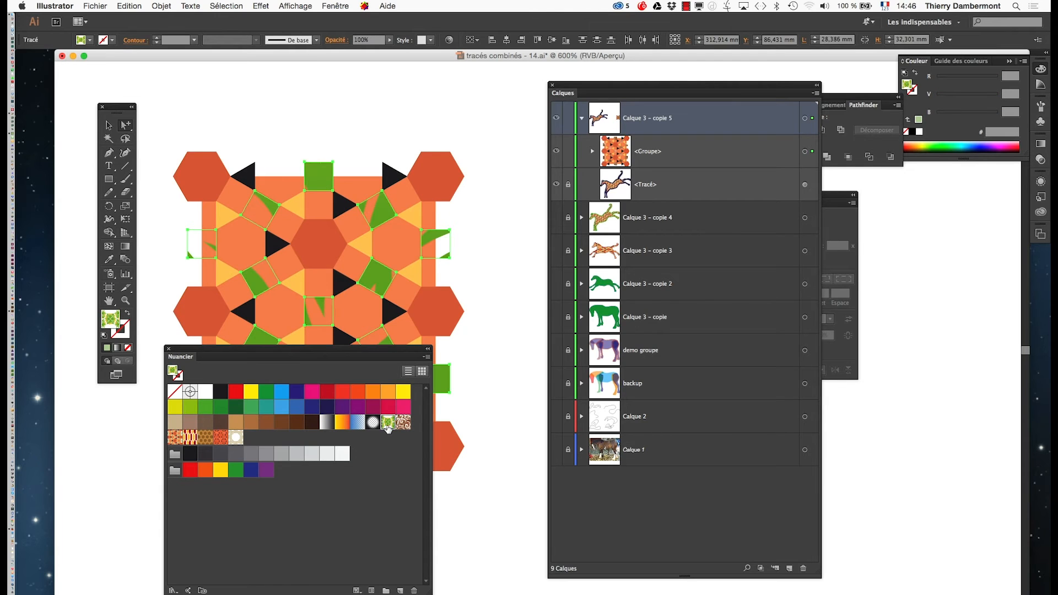
left_click(191, 438)
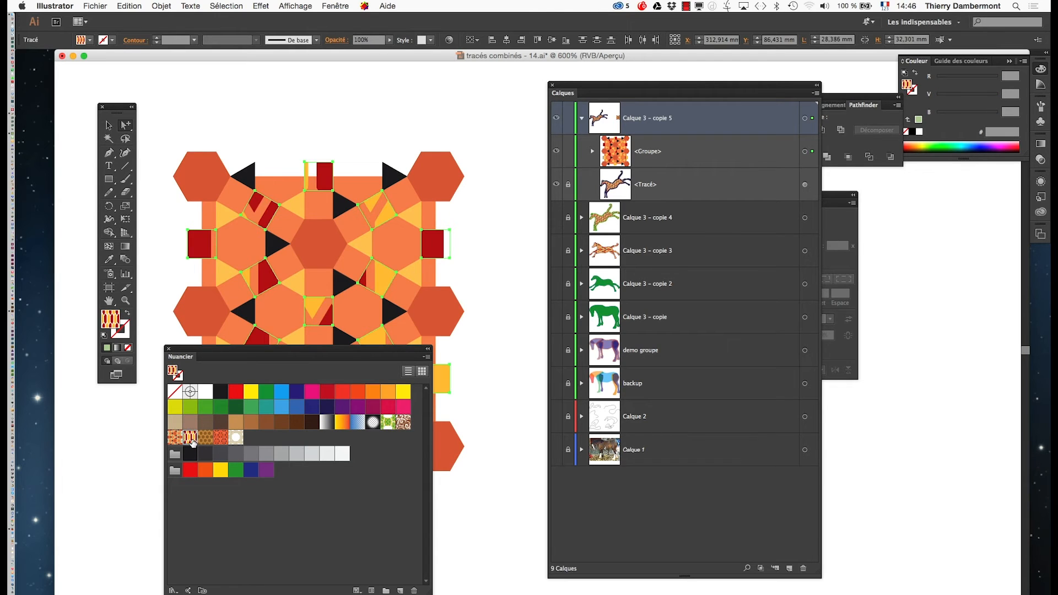
left_click(220, 437)
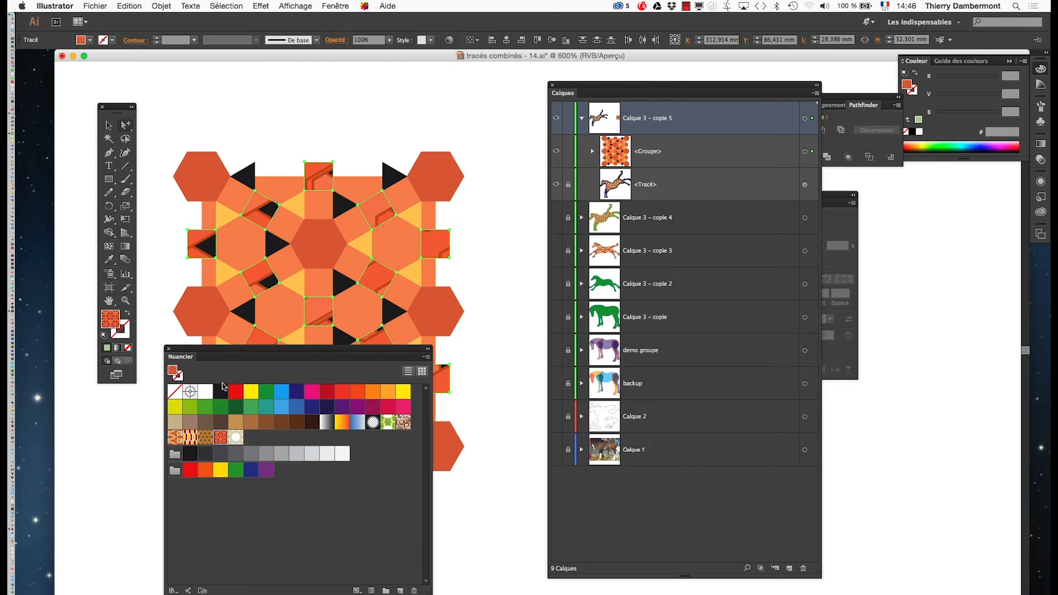
left_click(236, 437)
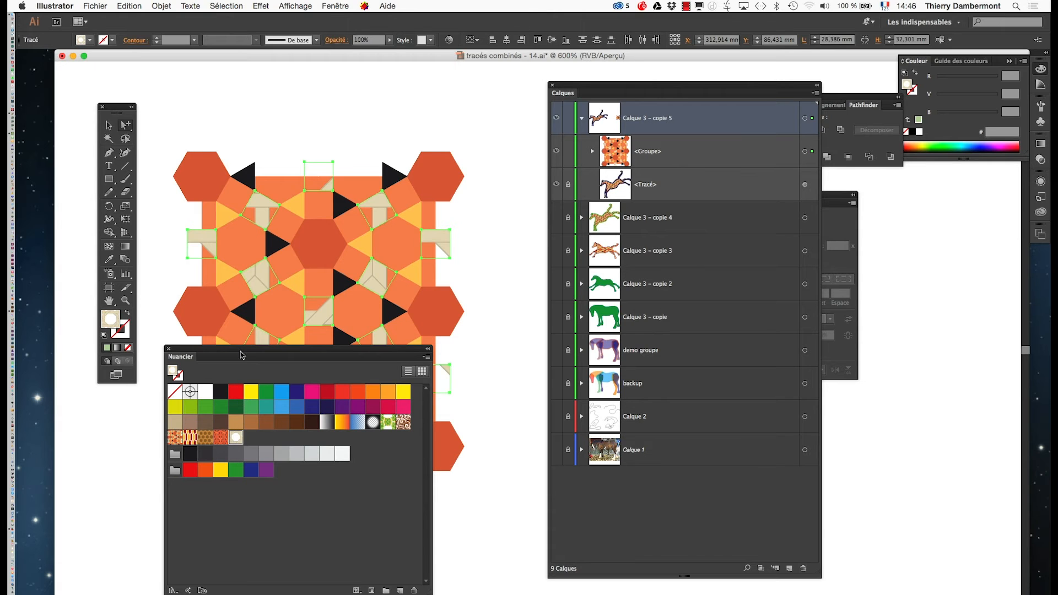
- Move the Nuancier panel clear of the tile and try green and lime fills on the selected squares, ending with dark grey 515054
left_click_drag(227, 348, 418, 86)
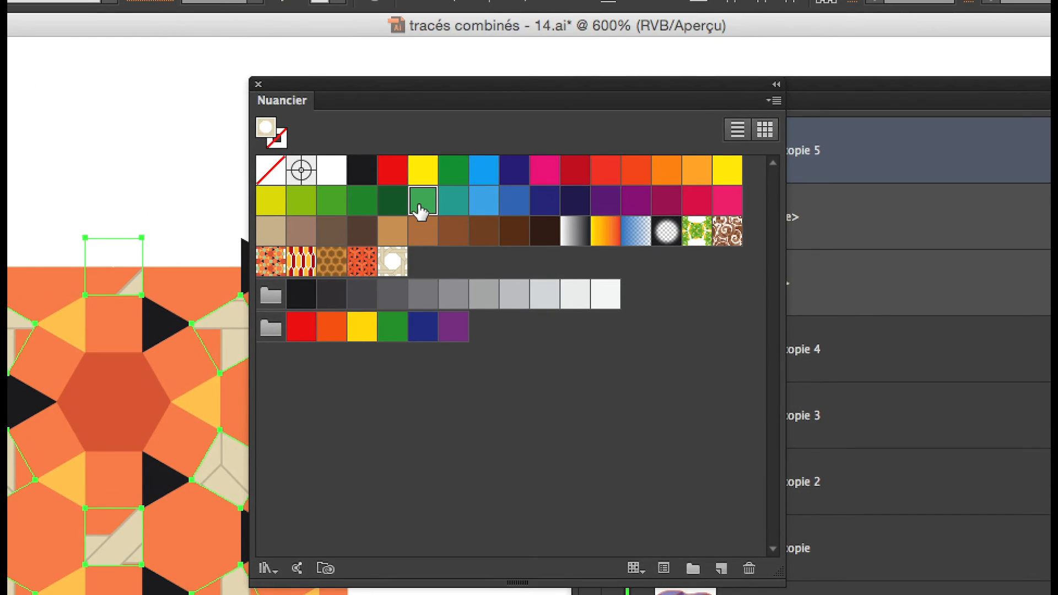
left_click(420, 209)
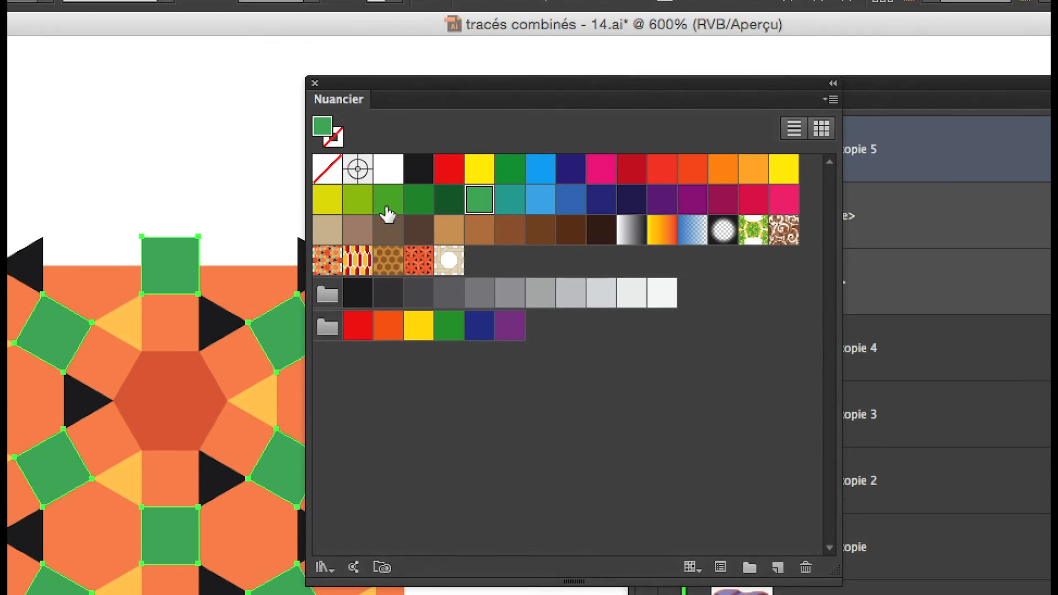
left_click(361, 203)
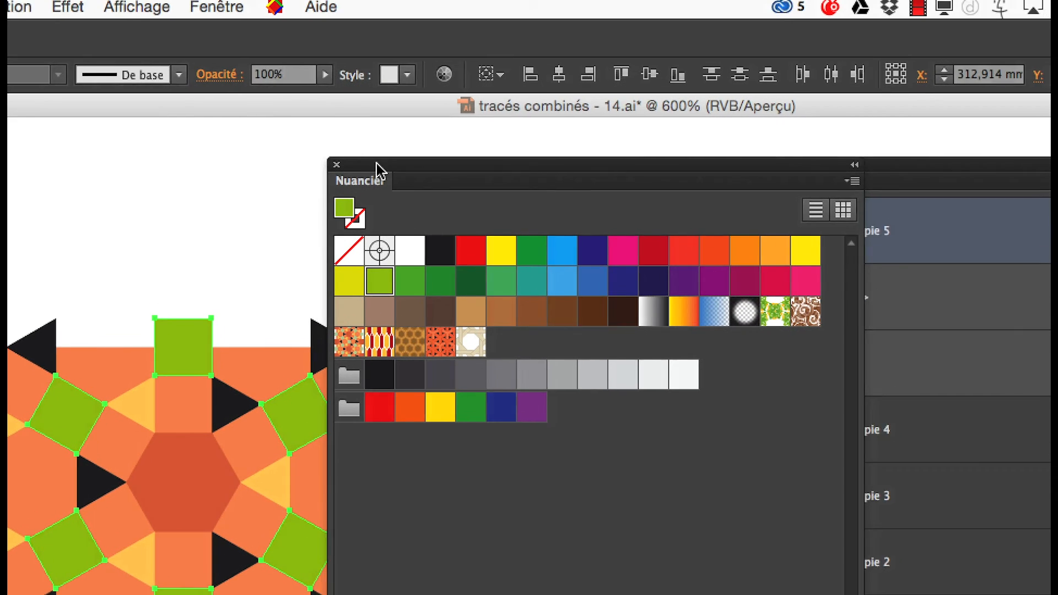
left_click_drag(374, 91, 579, 79)
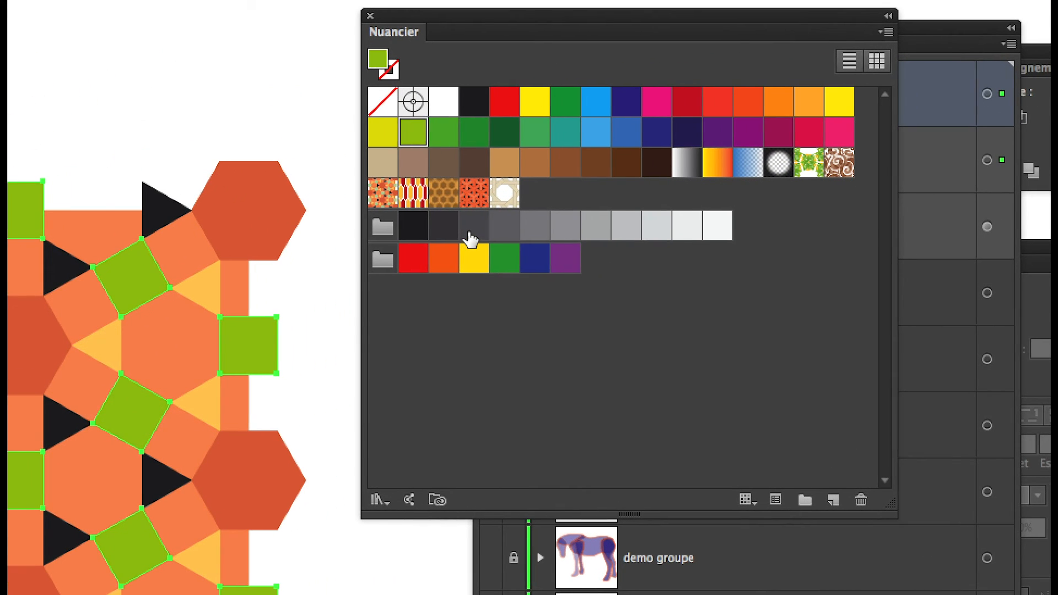
left_click(826, 63)
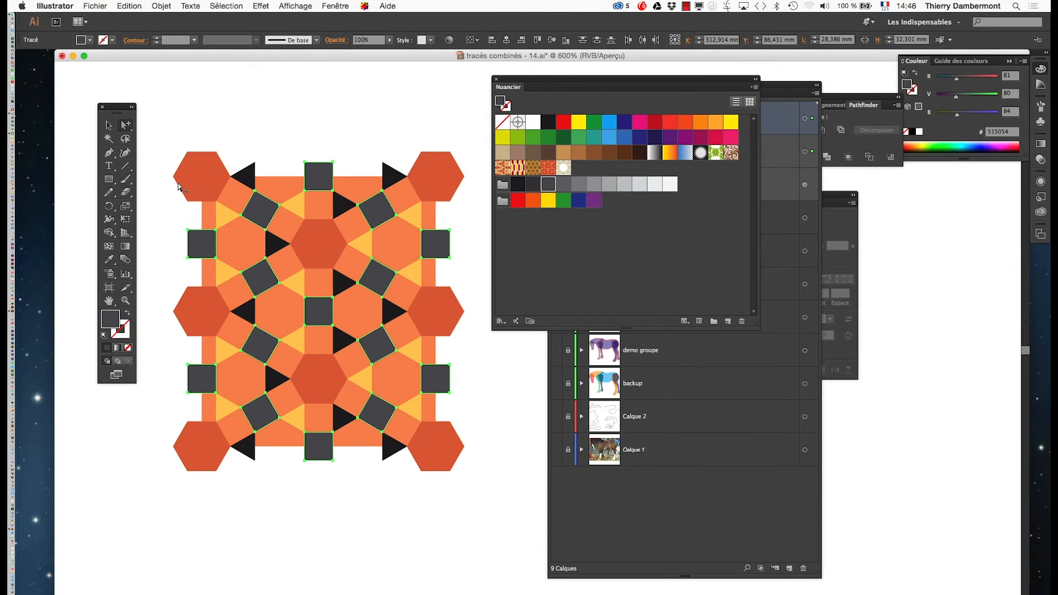
- Save the current selection of squares under the name "carrés"
left_click(236, 6)
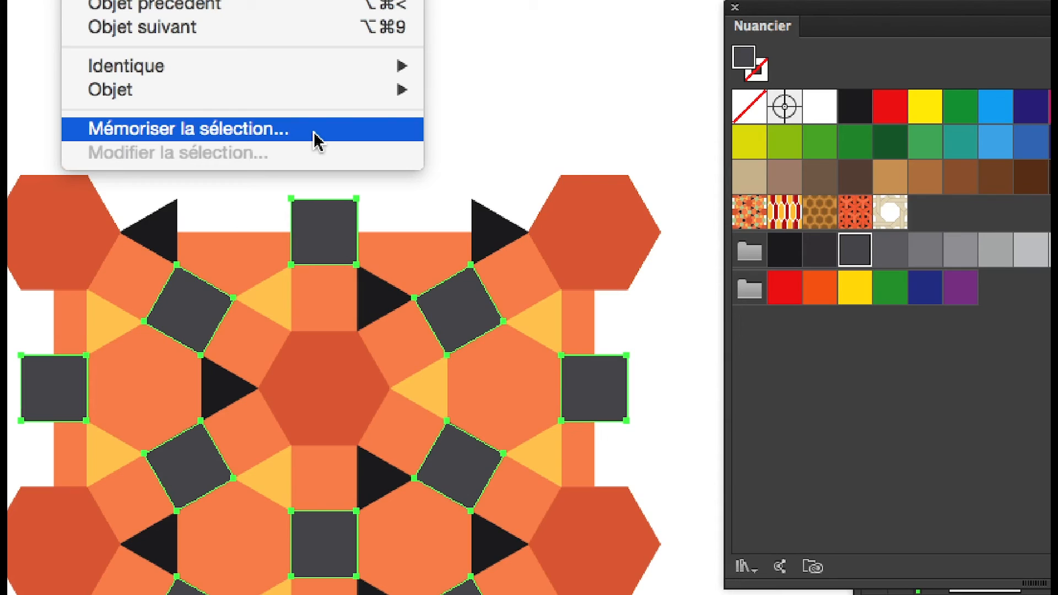
left_click(314, 133)
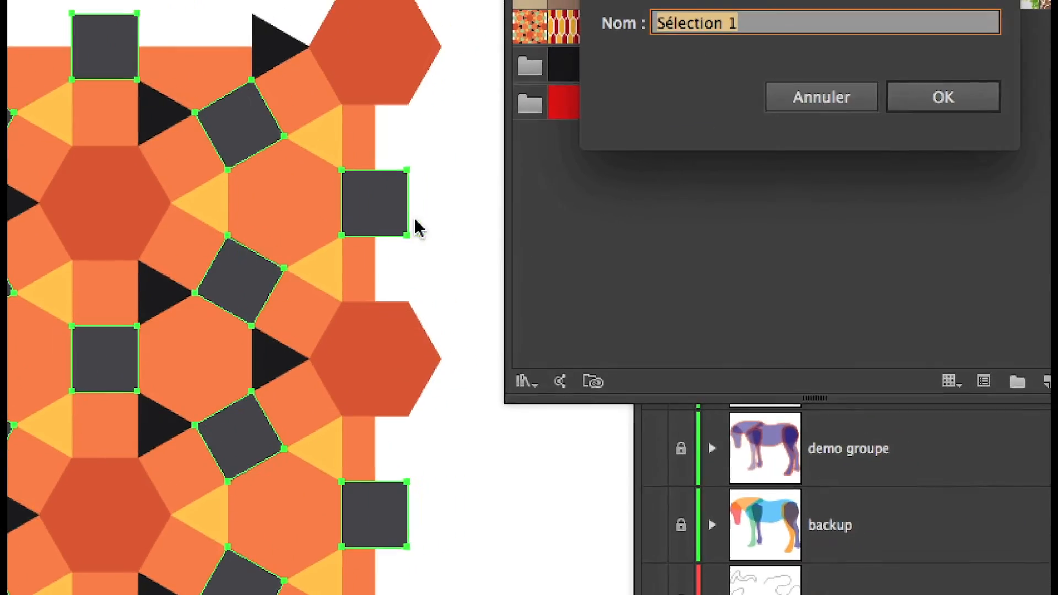
type("c")
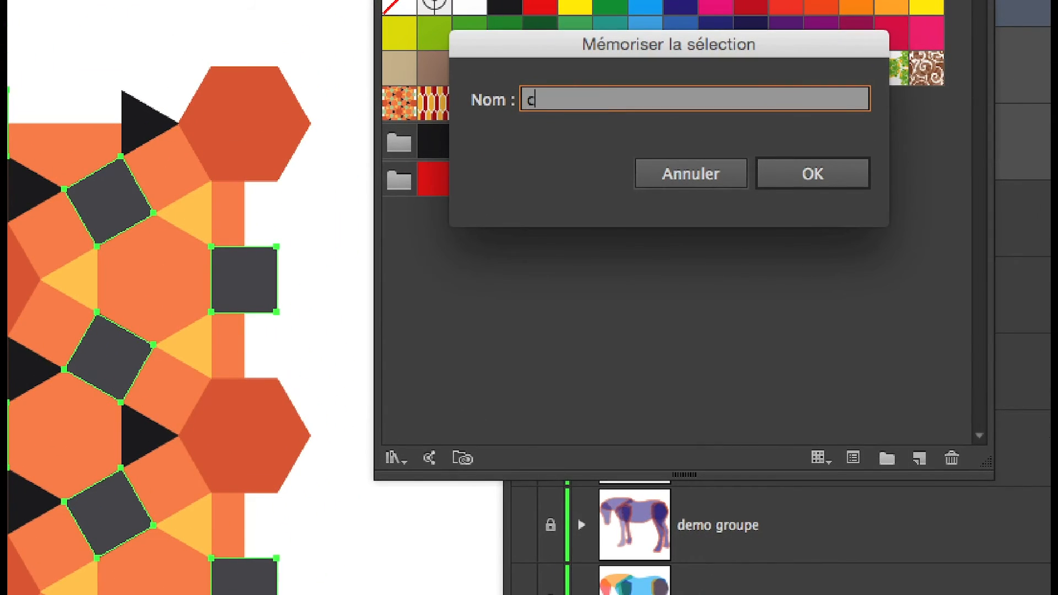
type("arrés")
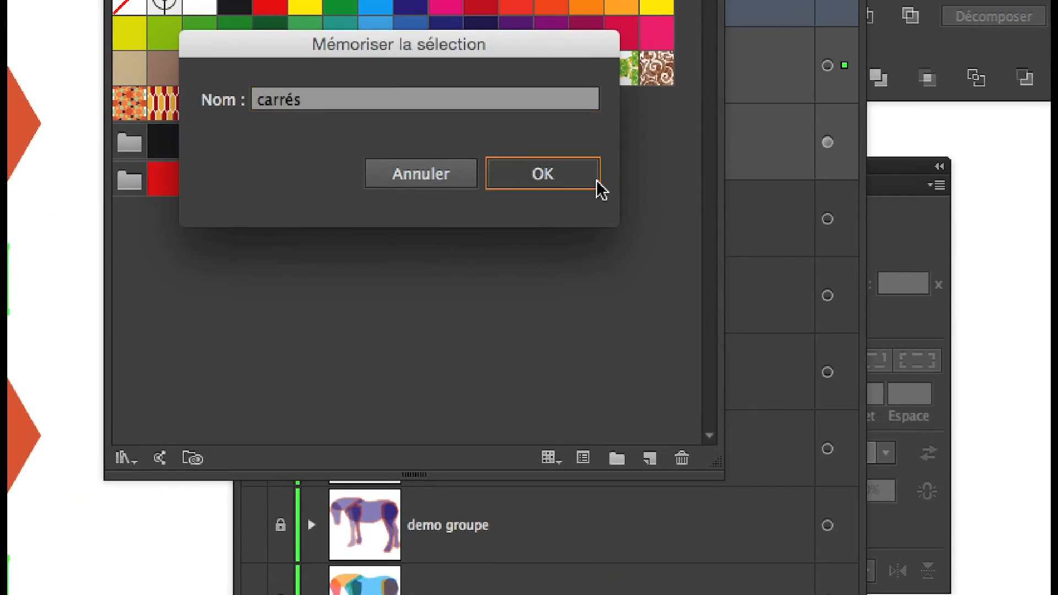
left_click(597, 181)
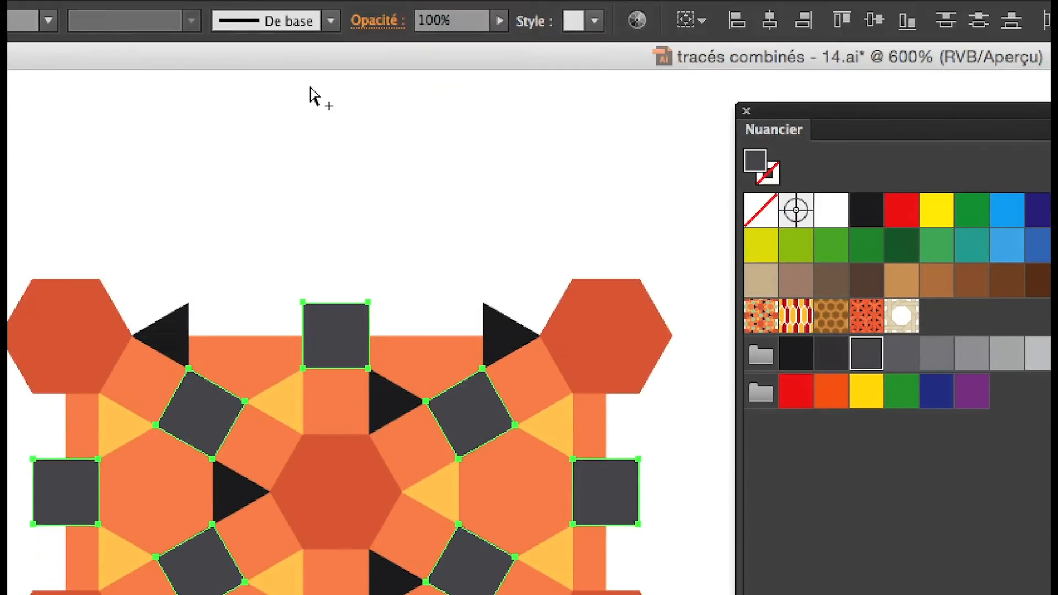
- Examine the options for renaming or deleting the saved "carrés" selection, and close the dialog without changes
left_click(254, 10)
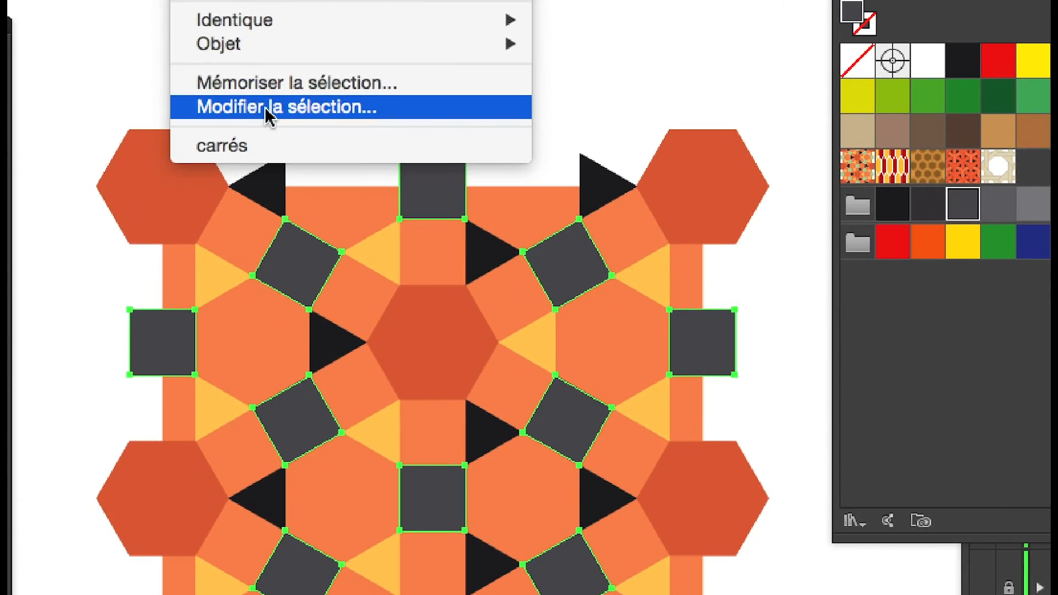
left_click(276, 189)
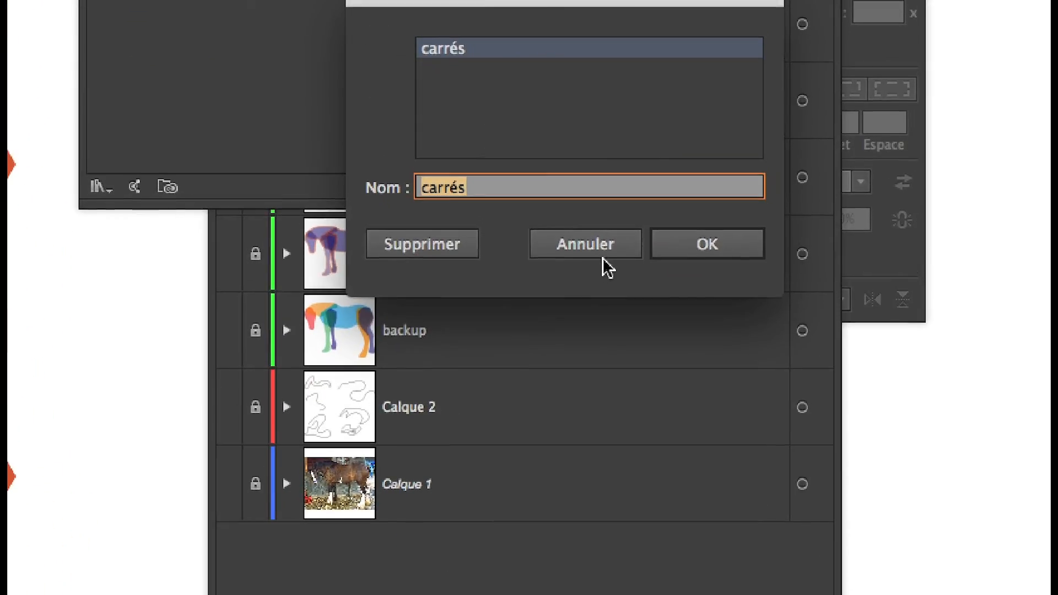
left_click(633, 373)
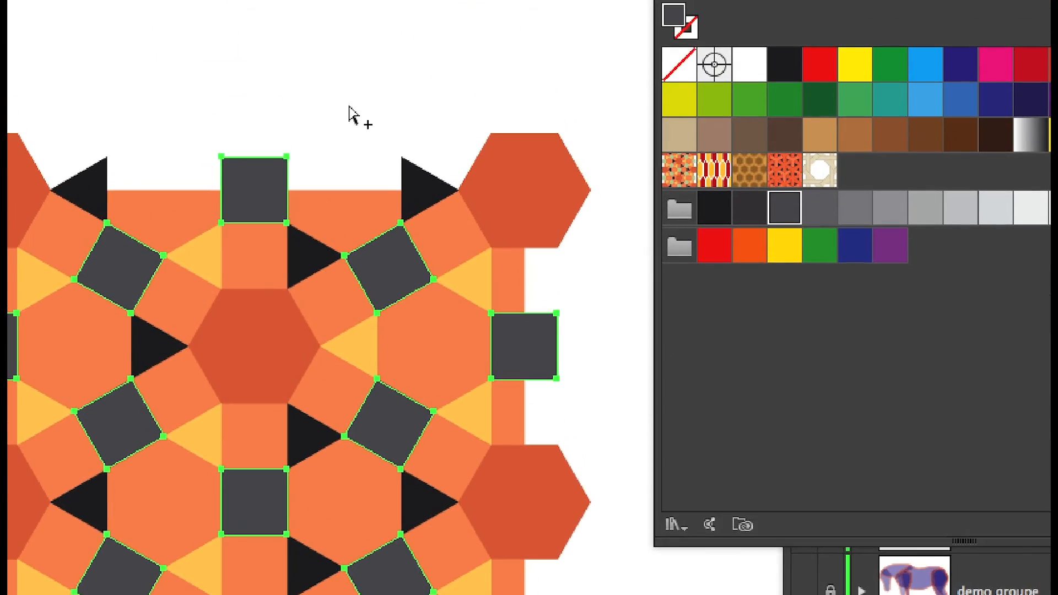
- Deselect everything and recall the saved "carrés" selection
left_click(343, 130)
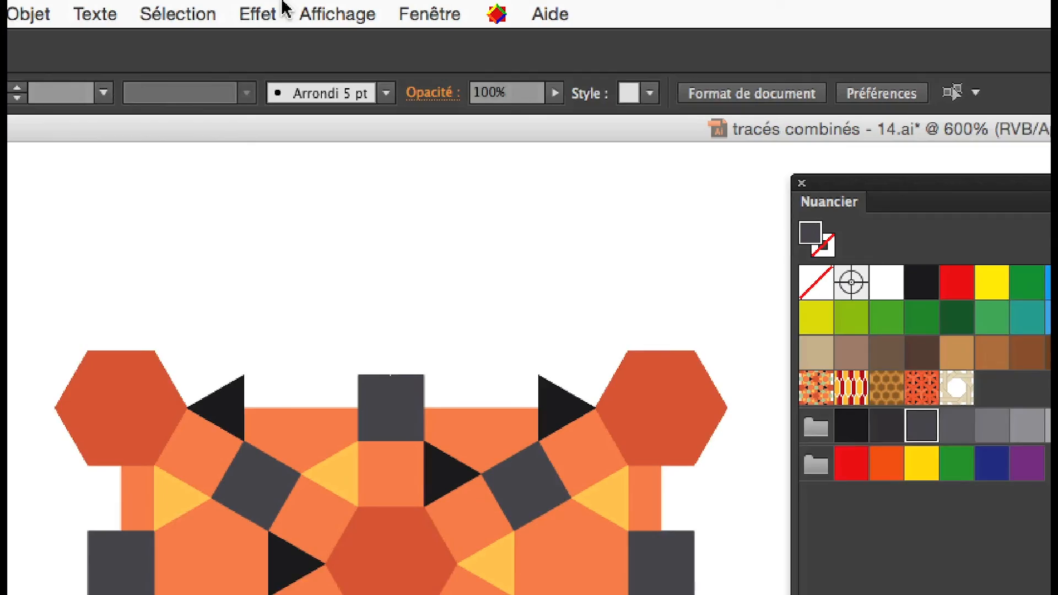
left_click(177, 12)
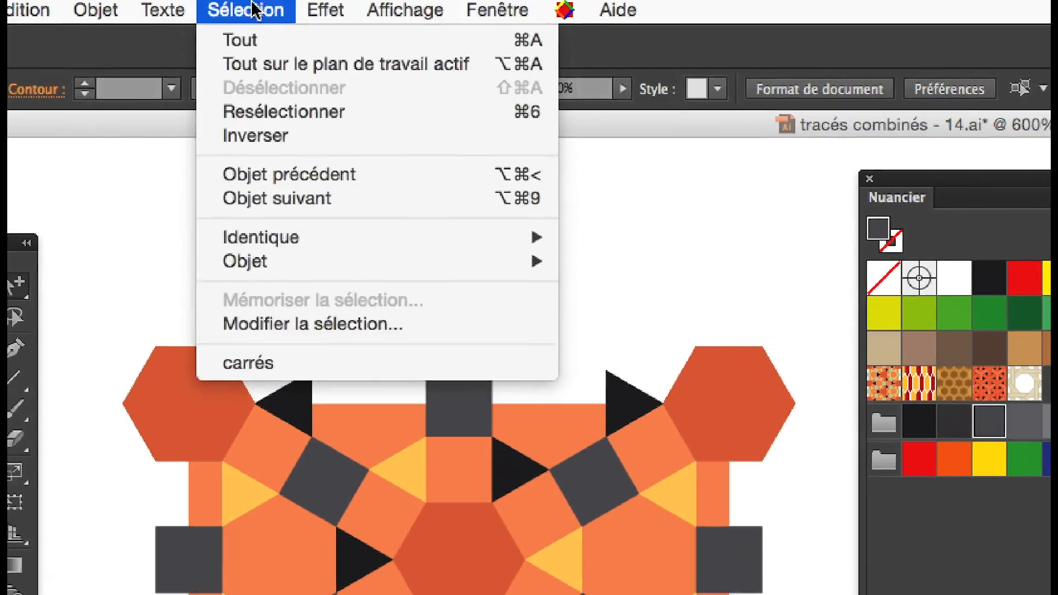
left_click(271, 135)
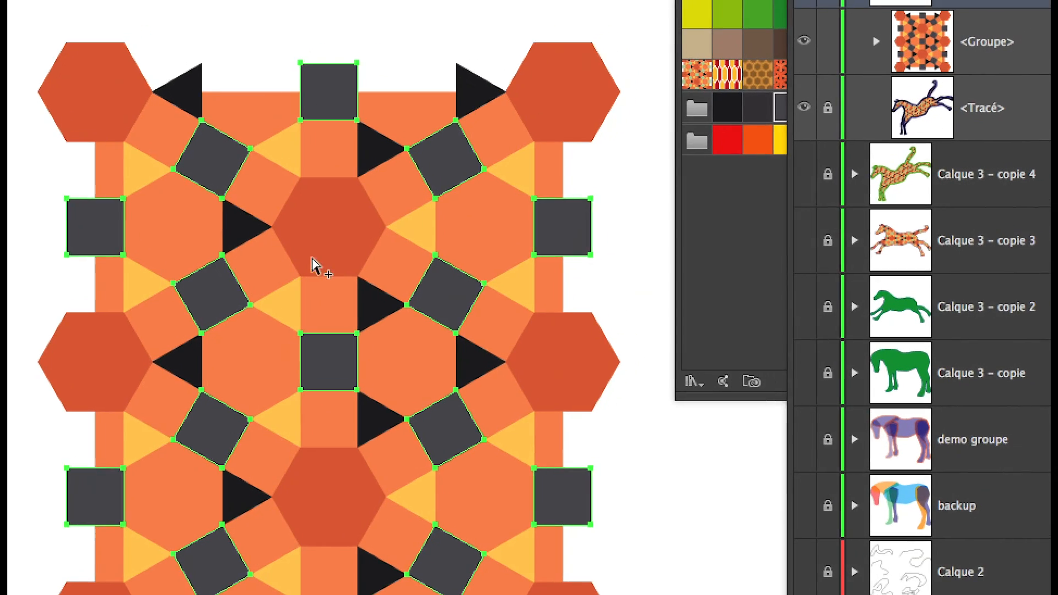
- Select all the dark orange hexagons in the tile by their identical fill colour
left_click(312, 265)
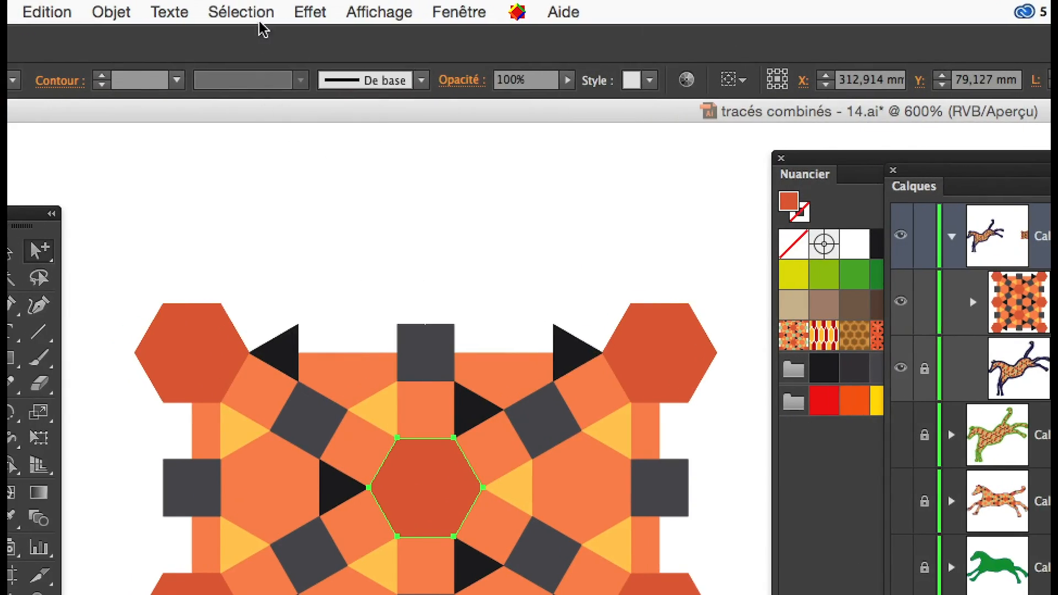
left_click(248, 11)
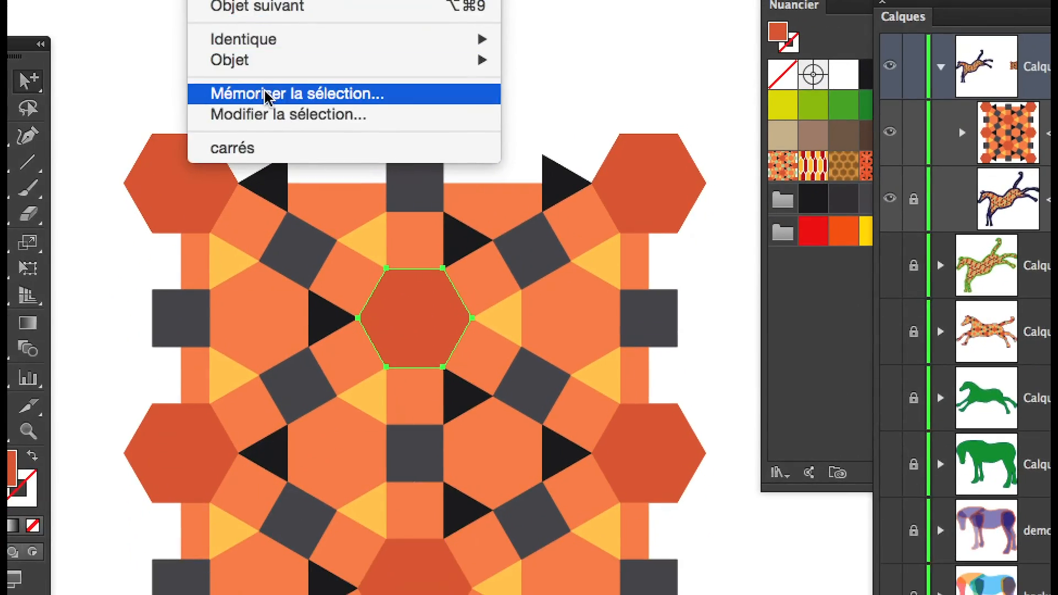
mouse_move(281, 162)
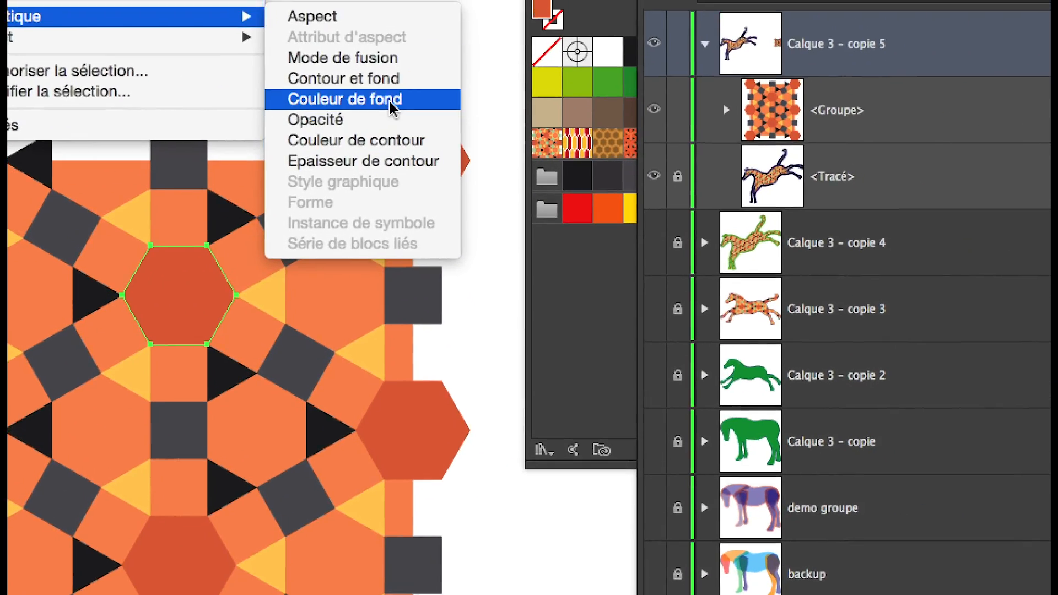
left_click(386, 78)
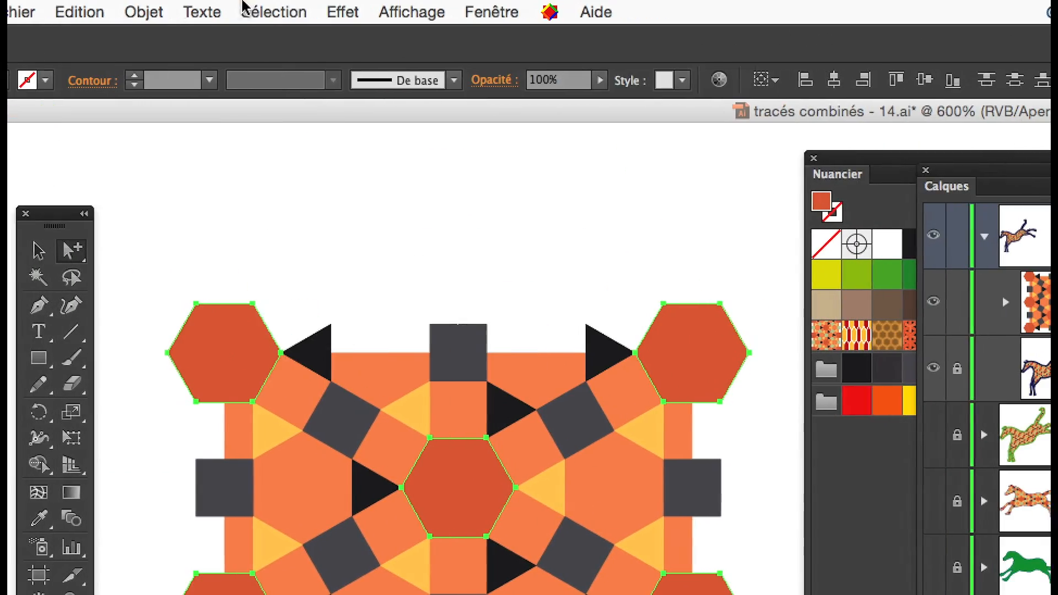
- Save the current selection of hexagons under the name "hexagone"
left_click(248, 9)
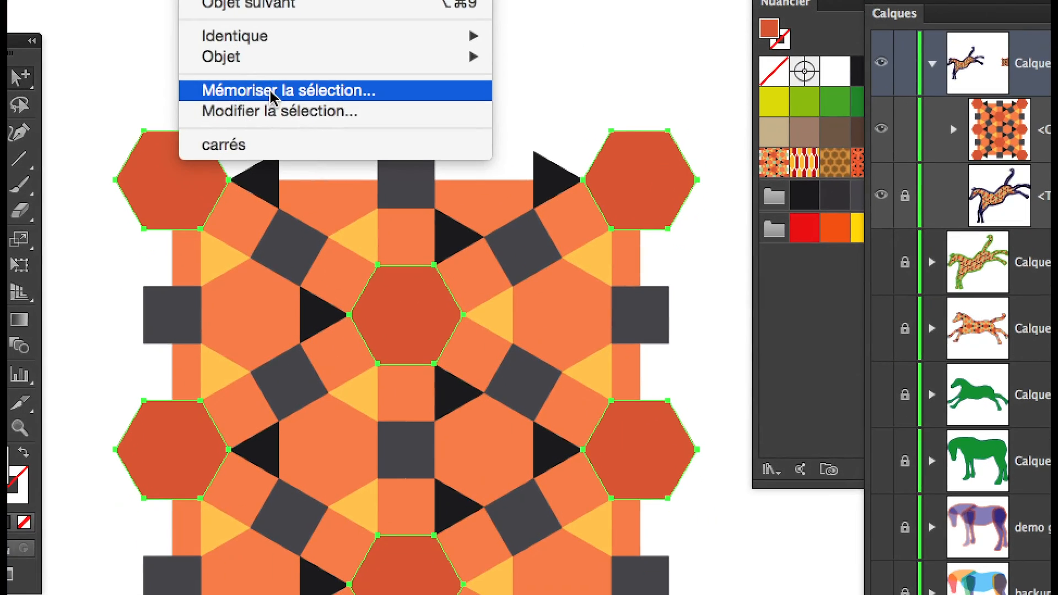
left_click(271, 91)
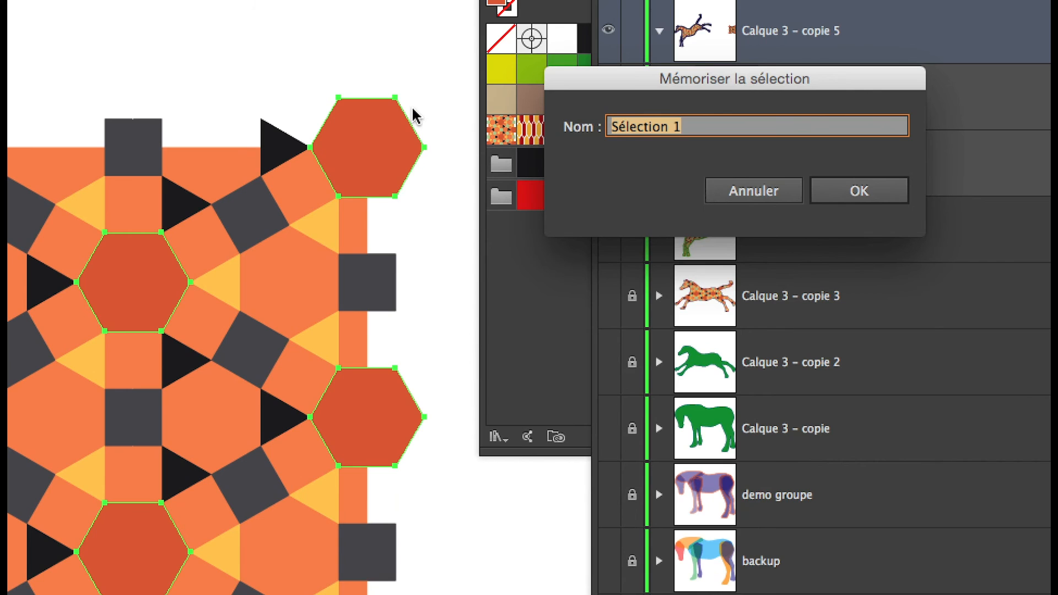
type("hexagone")
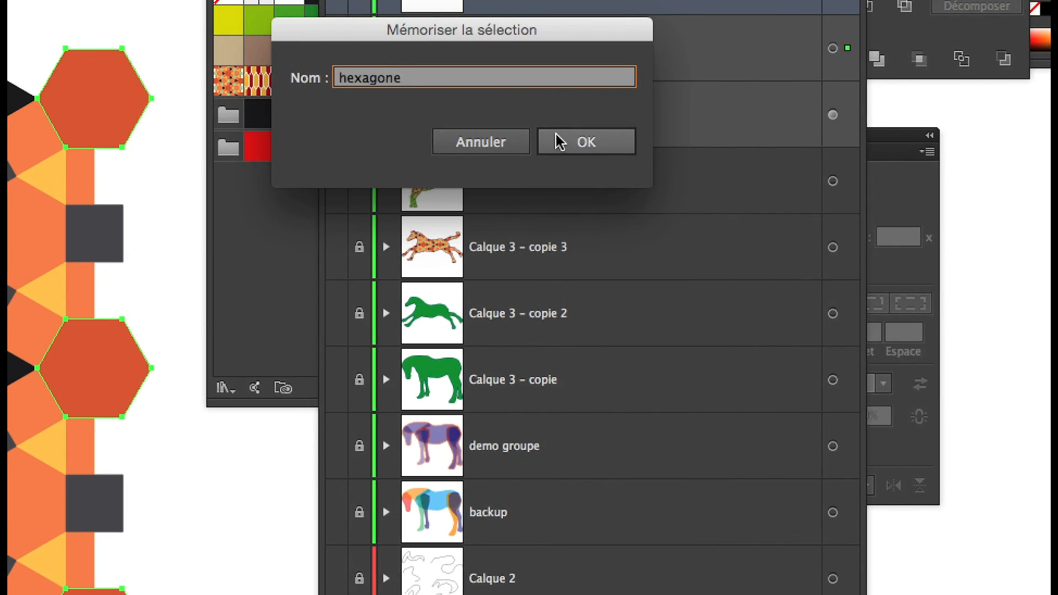
left_click(859, 191)
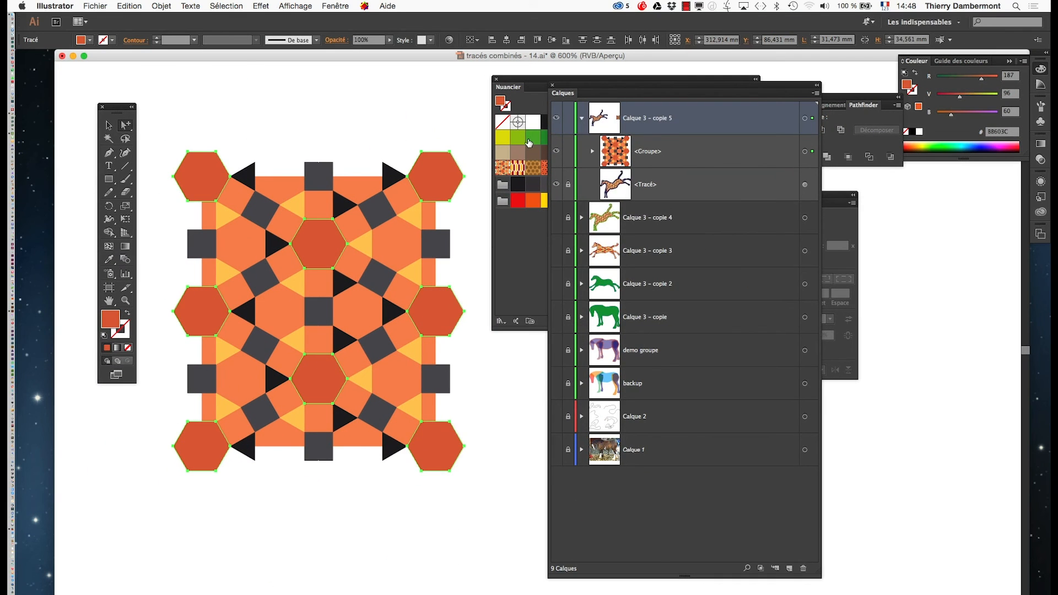
- Try lime green and teal fills on the selected hexagons and move the Nuancier panel below the tile
left_click(521, 141)
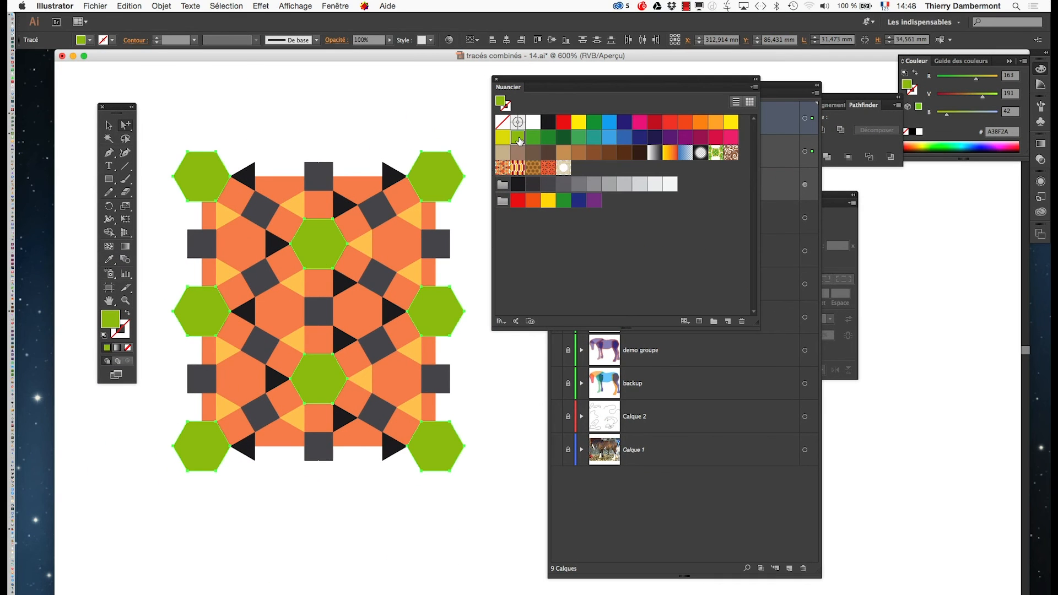
left_click_drag(604, 90, 339, 482)
- Select the tile's orange background and try a purple fill, ending with medium grey 96969A
left_click(359, 491)
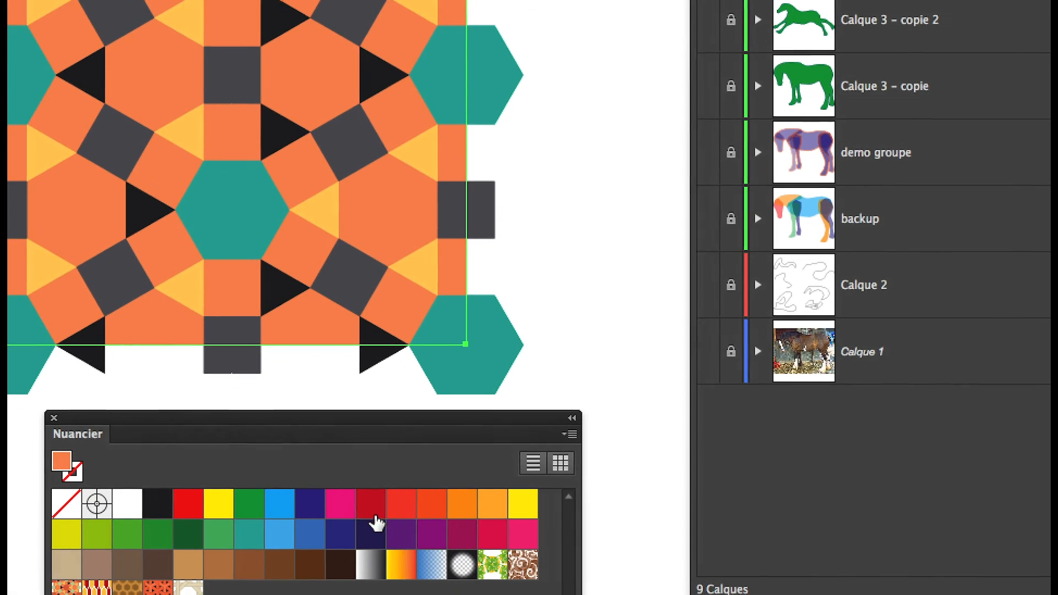
left_click(391, 527)
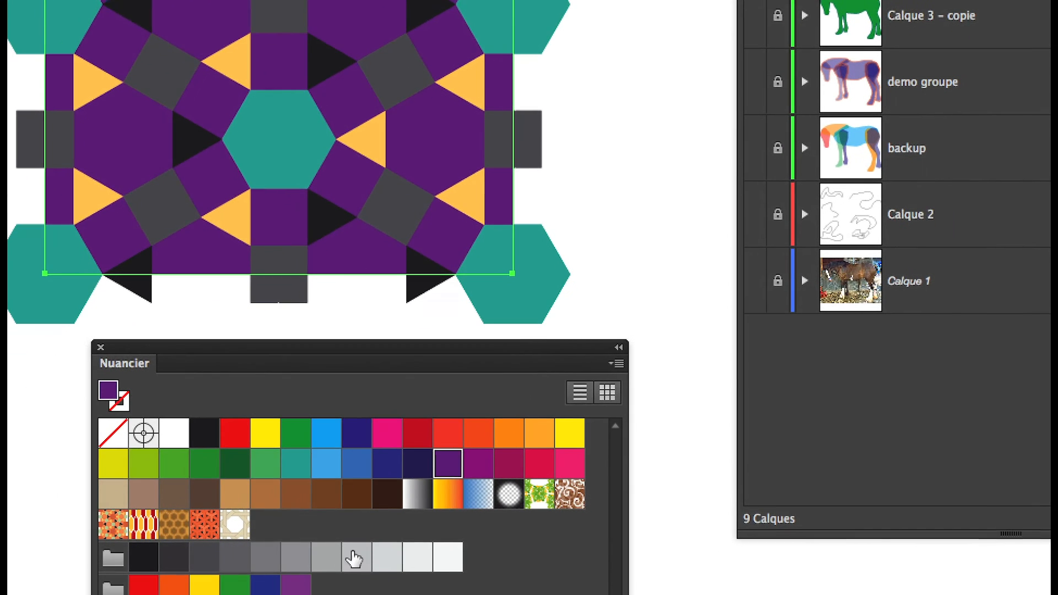
left_click(353, 558)
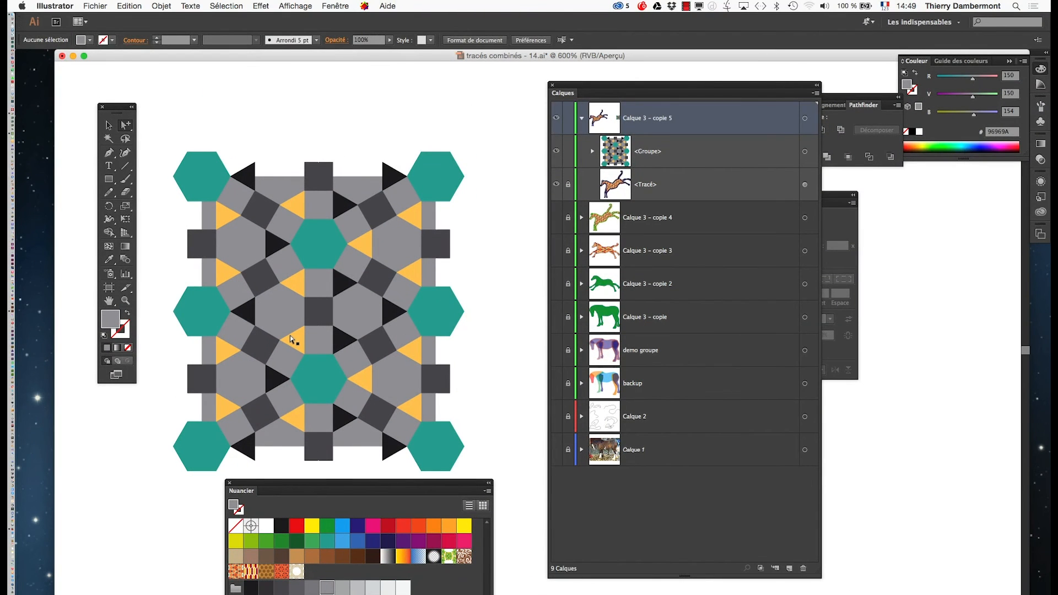
- Recall the saved "hexagone" selection, fill the hexagons with a brown swatch, and deselect them
left_click(312, 372)
left_click(221, 4)
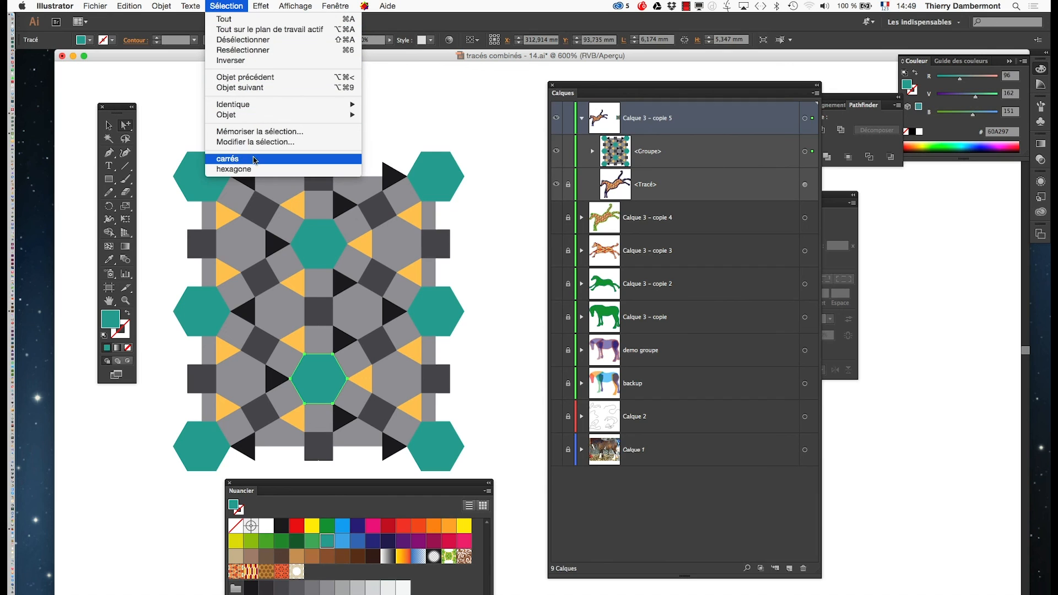
left_click(234, 169)
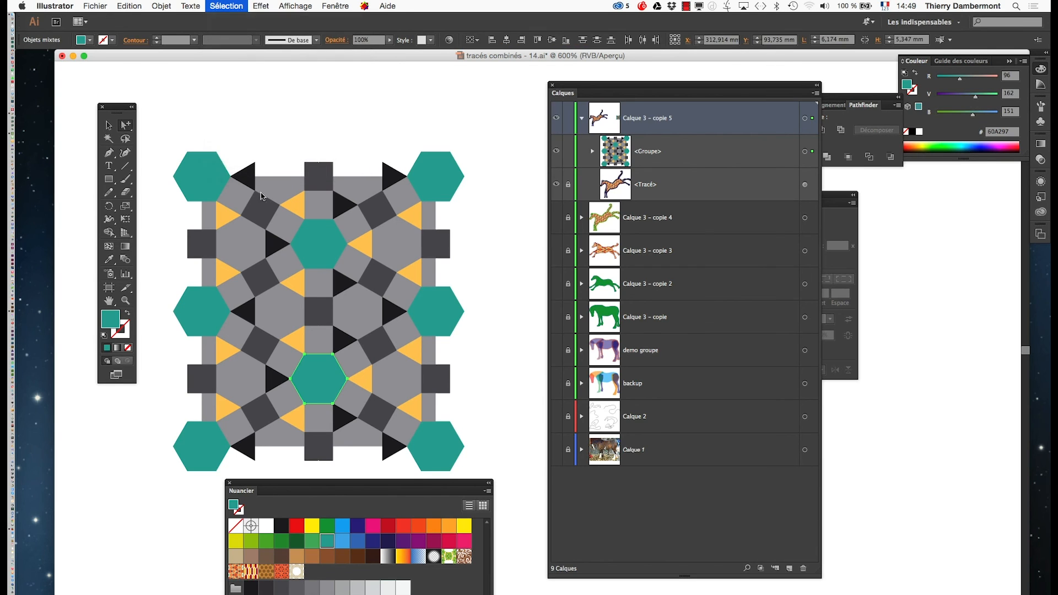
left_click(251, 557)
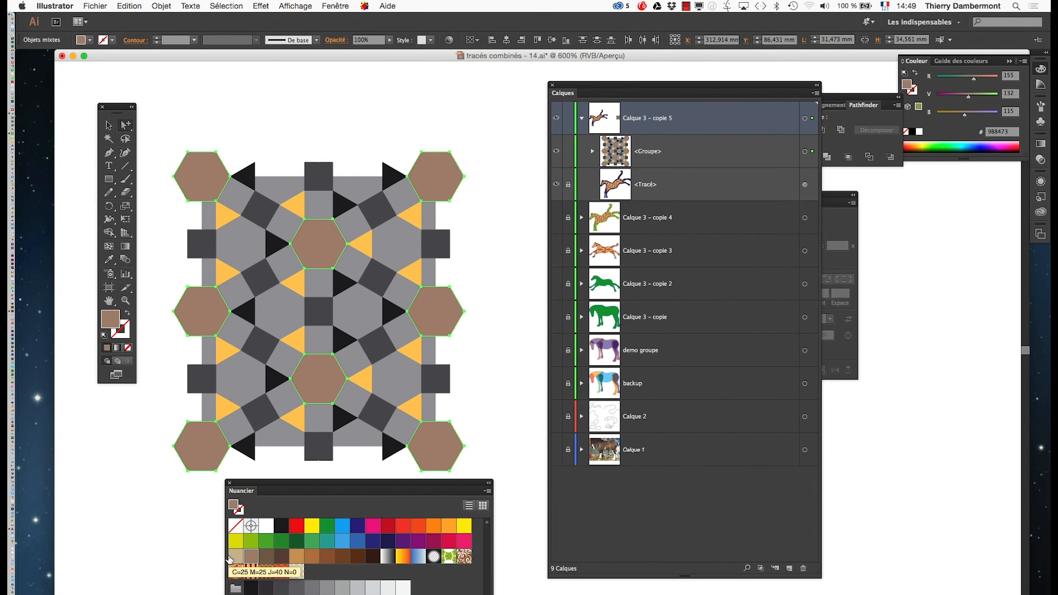
left_click(359, 110)
- Examine the recoloured tile both close up and from a distance
scroll(455, 273, "down", 2)
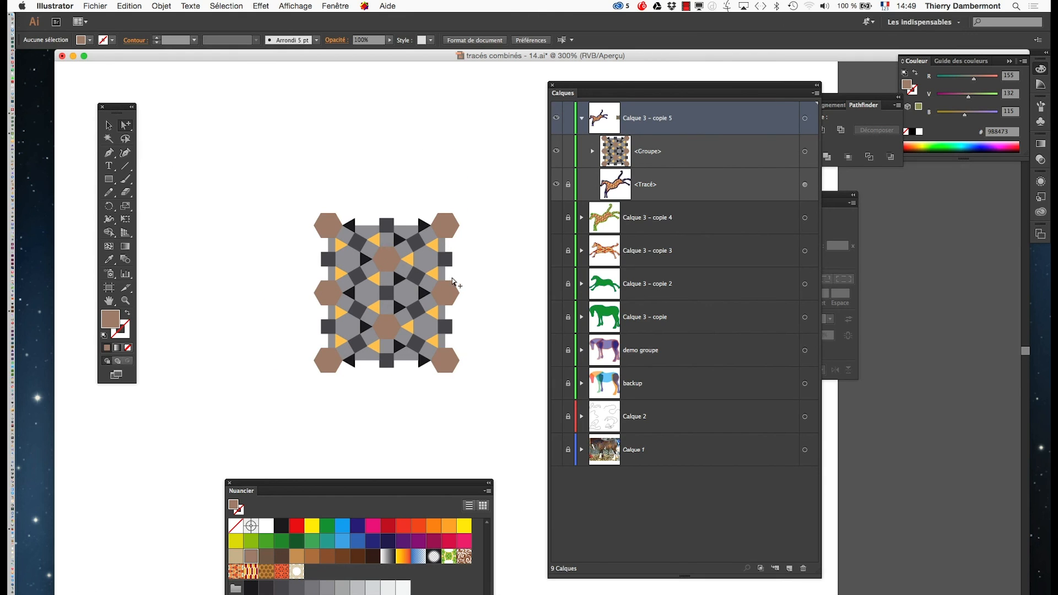
scroll(412, 339, "up", 2)
scroll(412, 339, "up", 1)
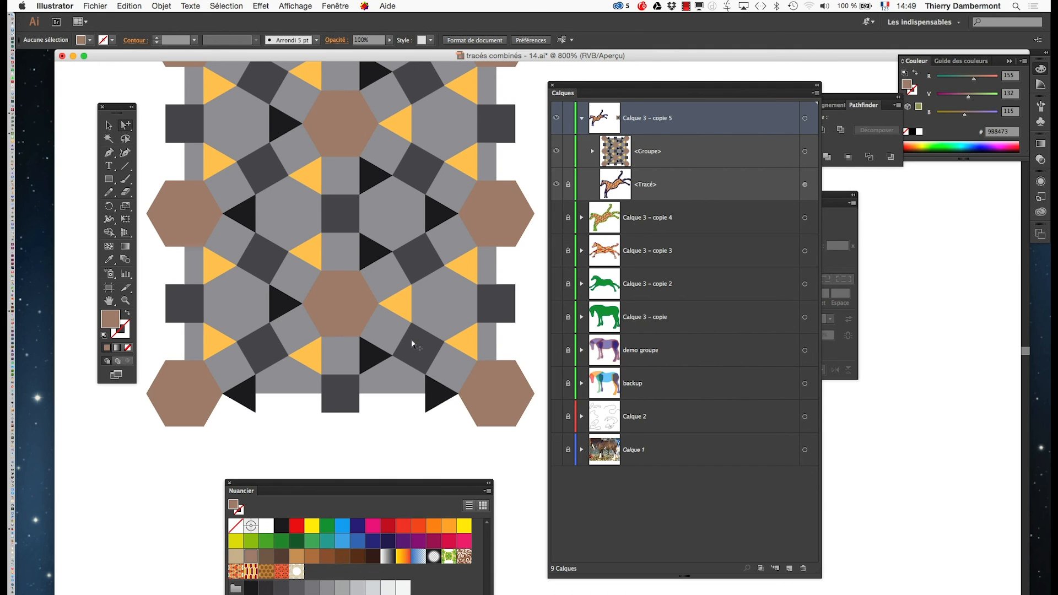
scroll(418, 343, "up", 1)
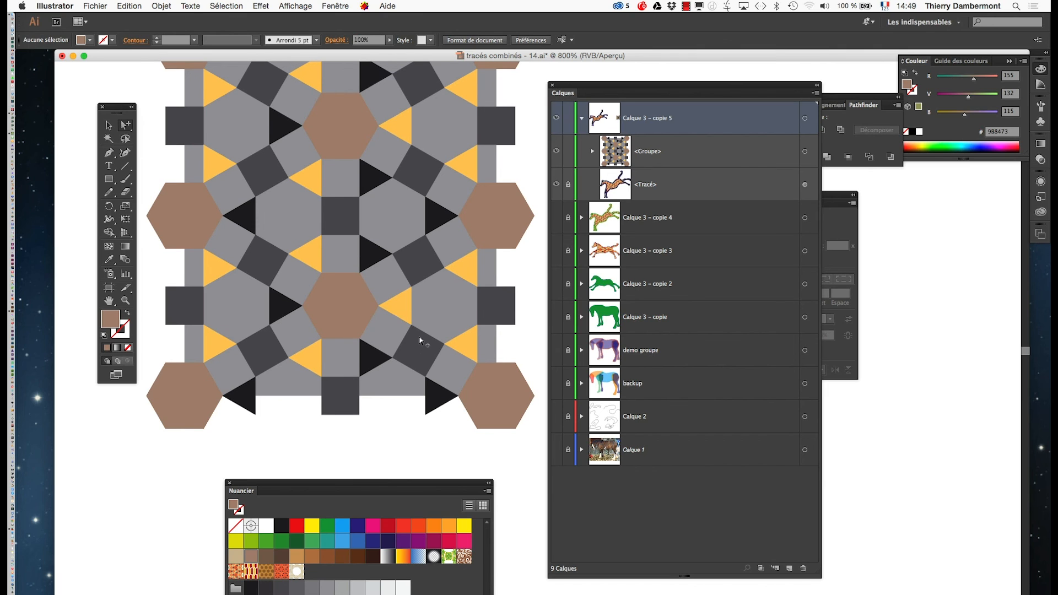
scroll(414, 369, "up", 5)
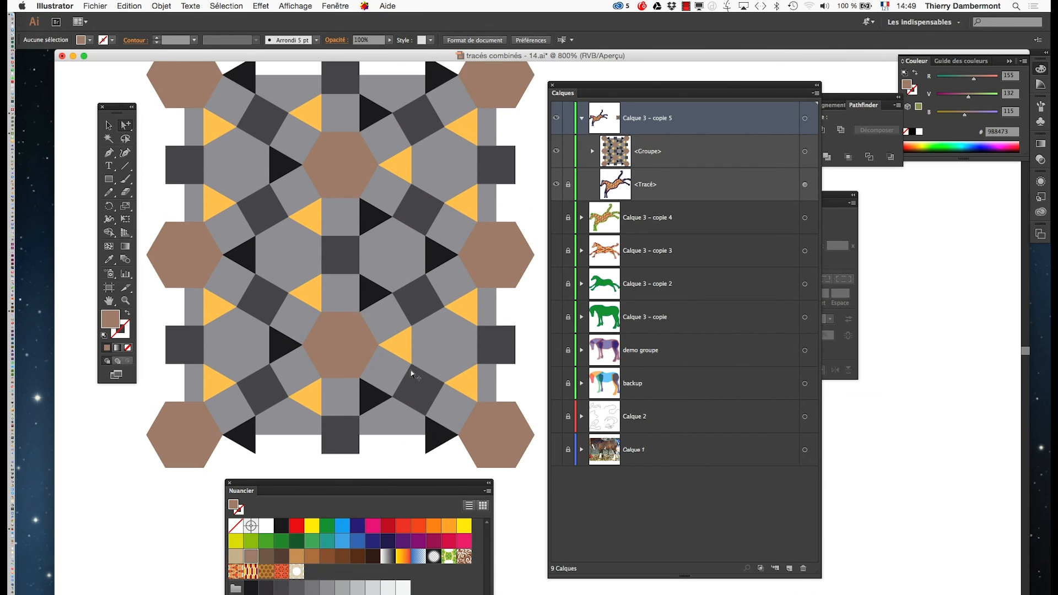
scroll(408, 375, "up", 1)
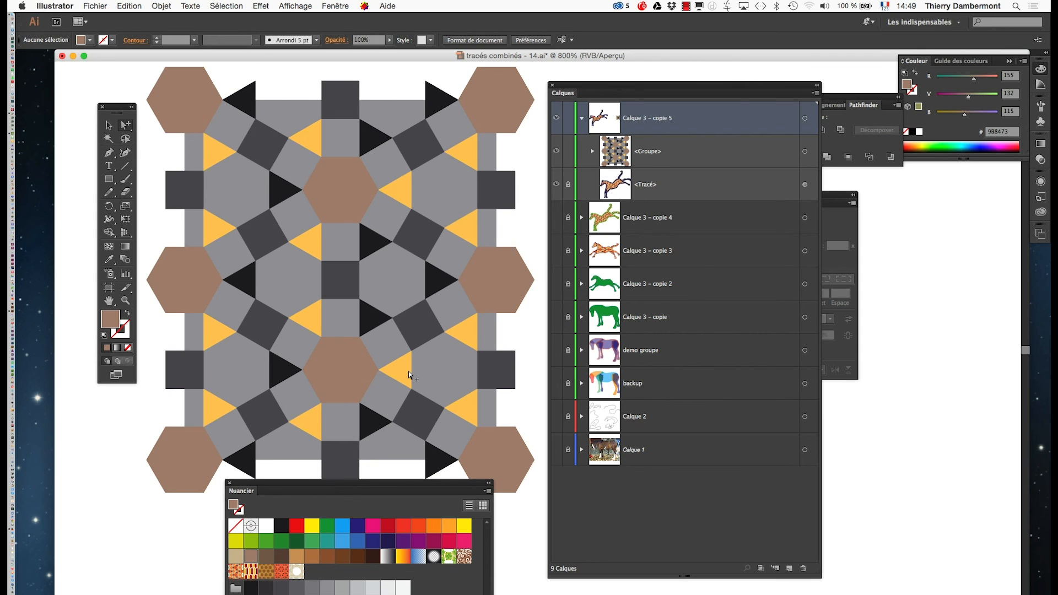
scroll(409, 371, "down", 3)
left_click_drag(360, 343, 255, 280)
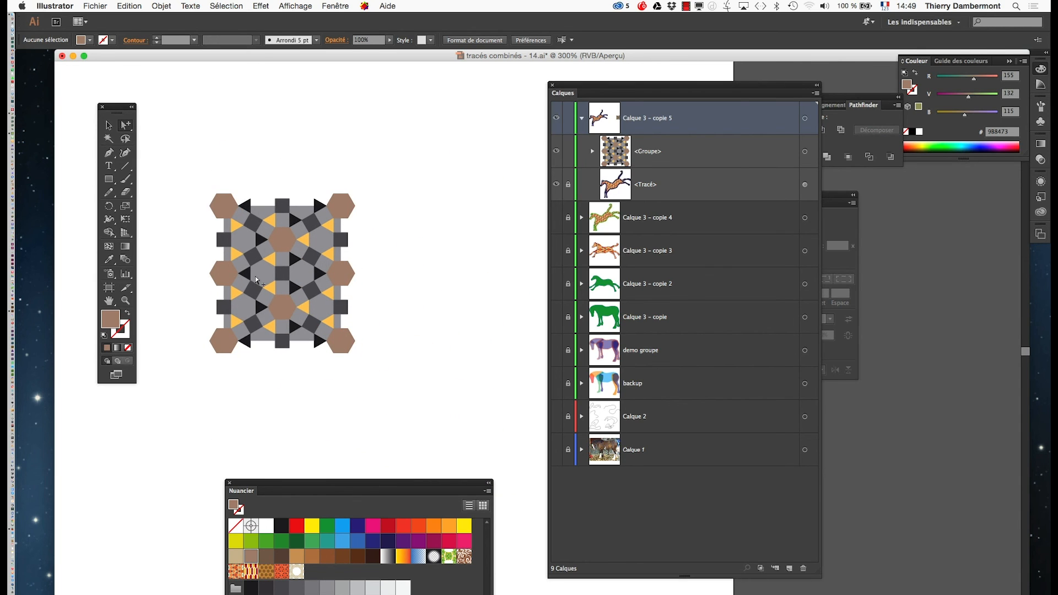
scroll(241, 329, "up", 2)
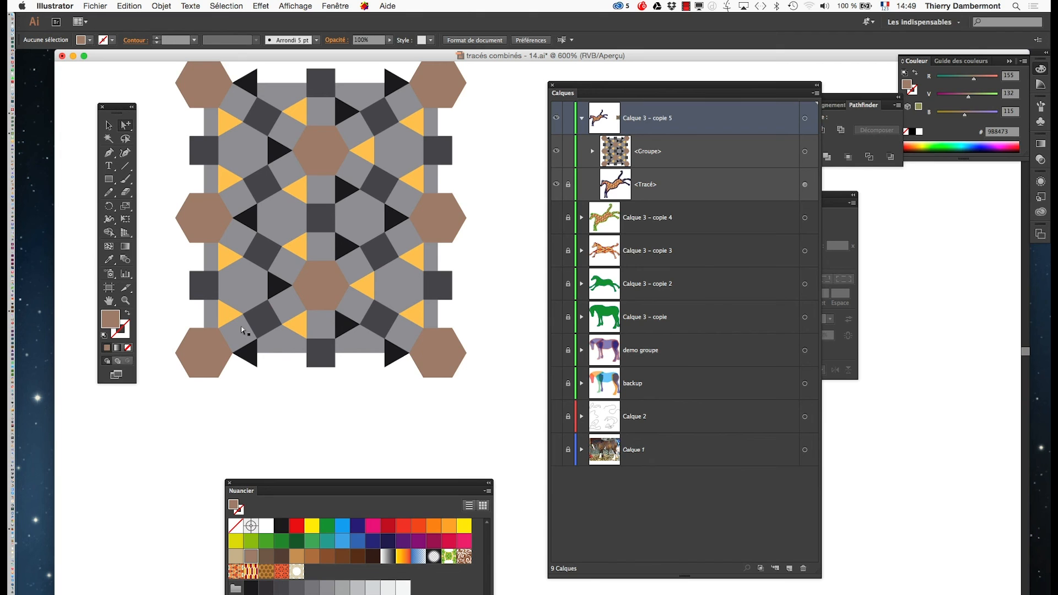
scroll(241, 327, "up", 2)
scroll(241, 328, "down", 2)
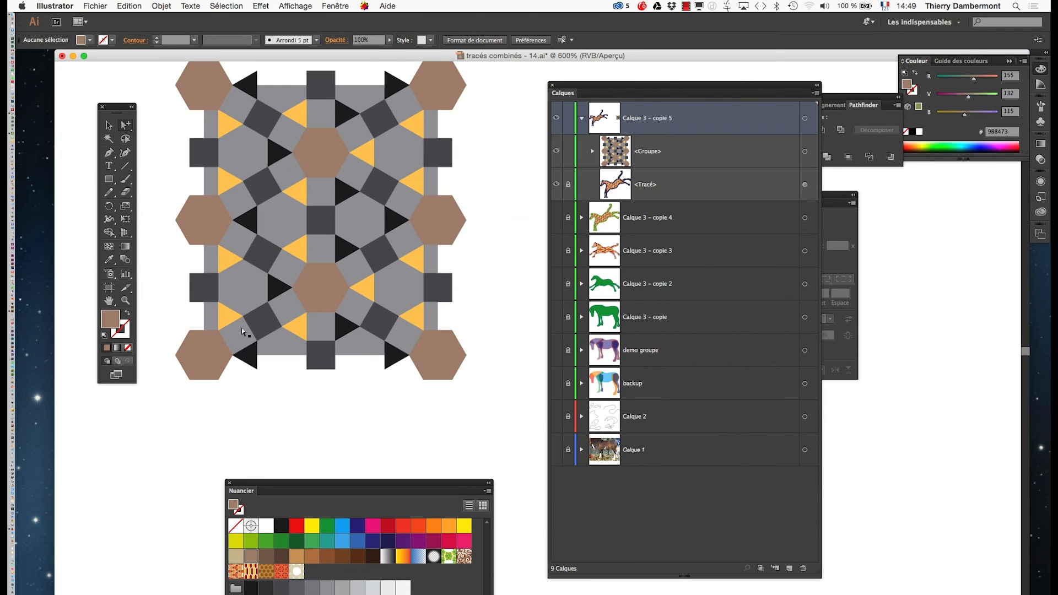
- Recall the saved "hexagone" selection, fill the hexagons with crimson B8004F, and deselect them
left_click(215, 353)
left_click(243, 5)
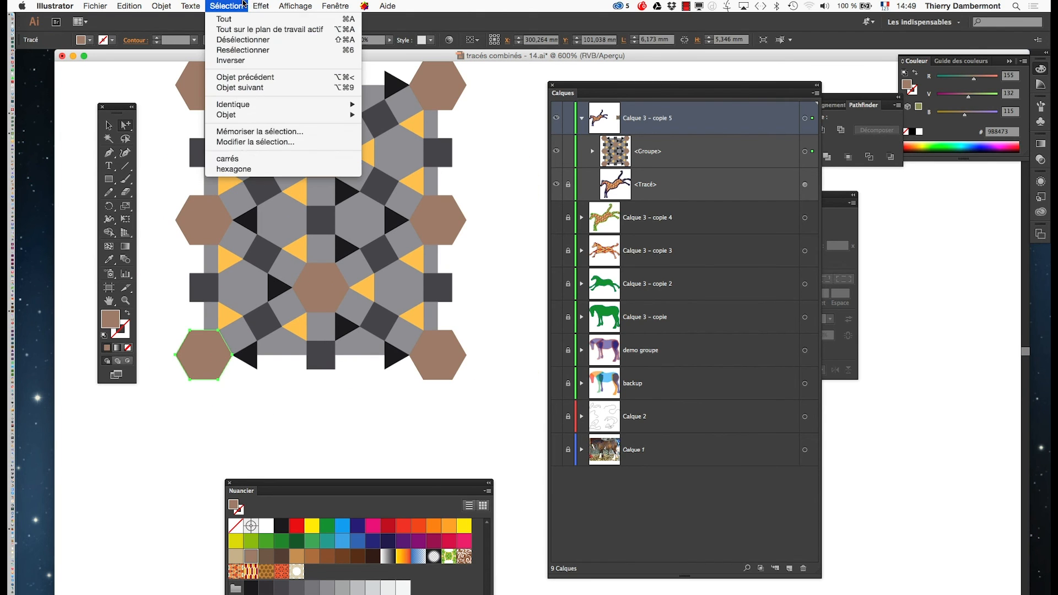
left_click(269, 169)
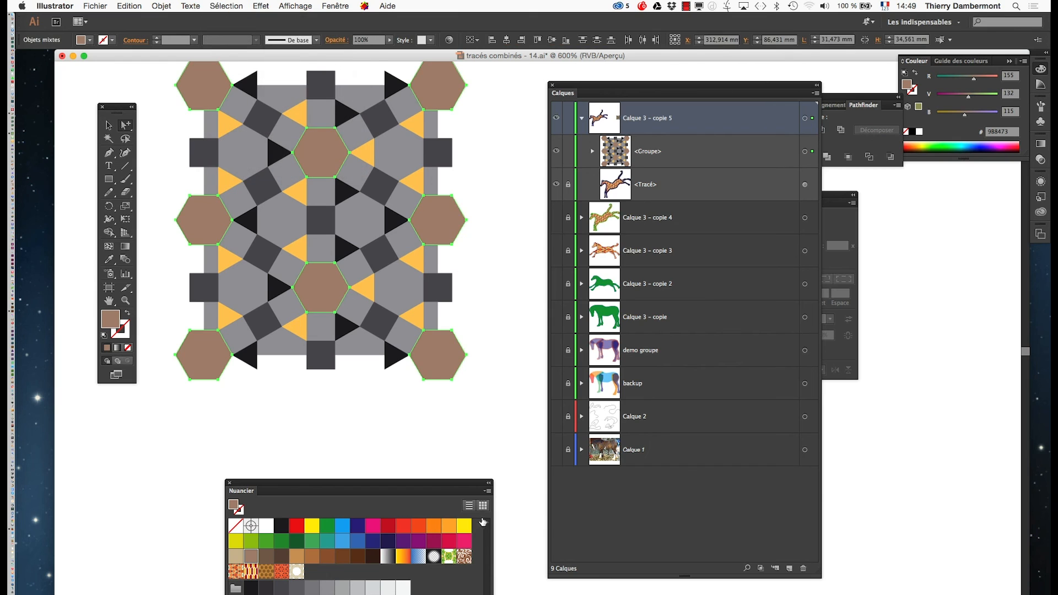
left_click(451, 530)
left_click(450, 542)
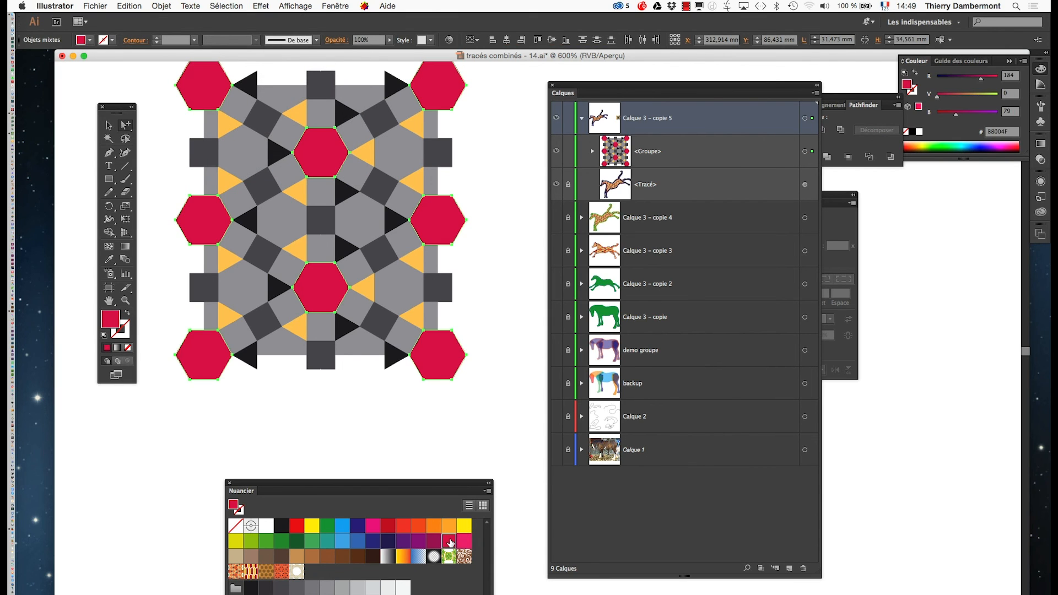
left_click(402, 427)
key("super+minus")
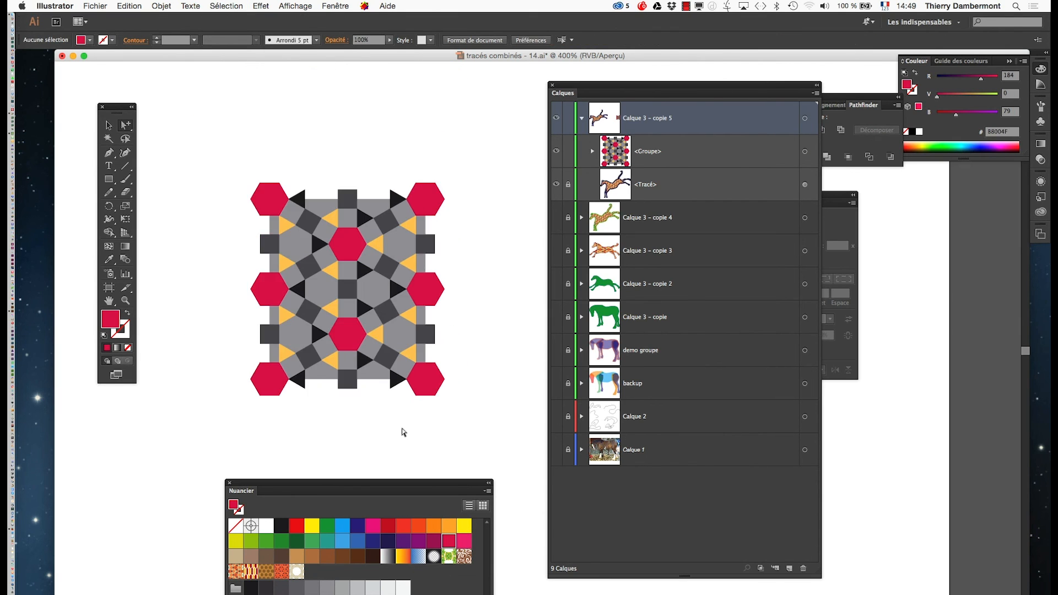
- Save the document as a new version named "tracés combinés - 15.ai" in Illustrator CC format, keeping the default options
left_click(95, 6)
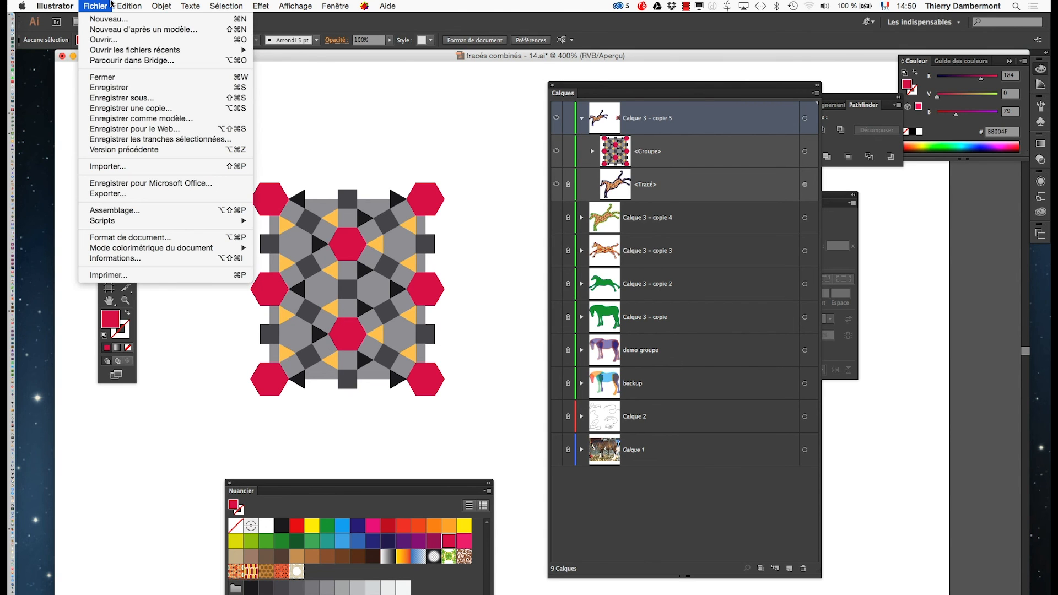
left_click(144, 98)
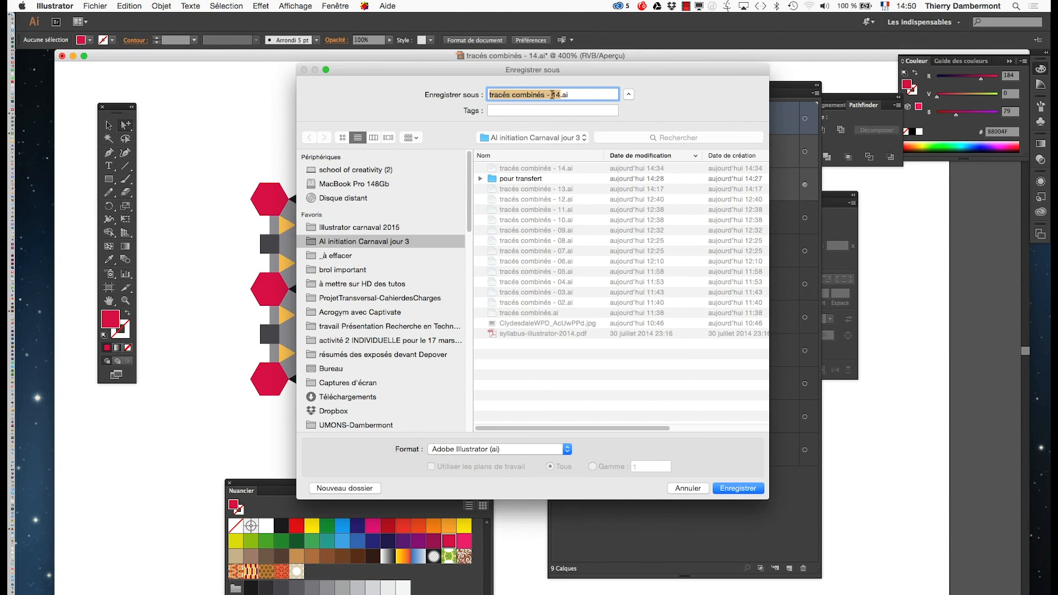
left_click(558, 95)
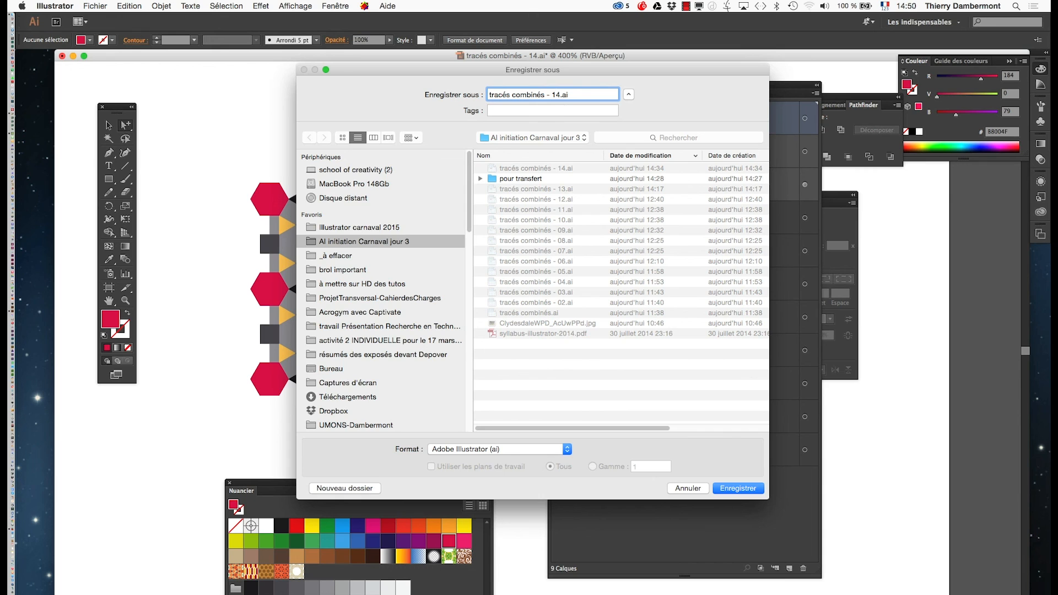
key("BackSpace")
type("5")
left_click(744, 490)
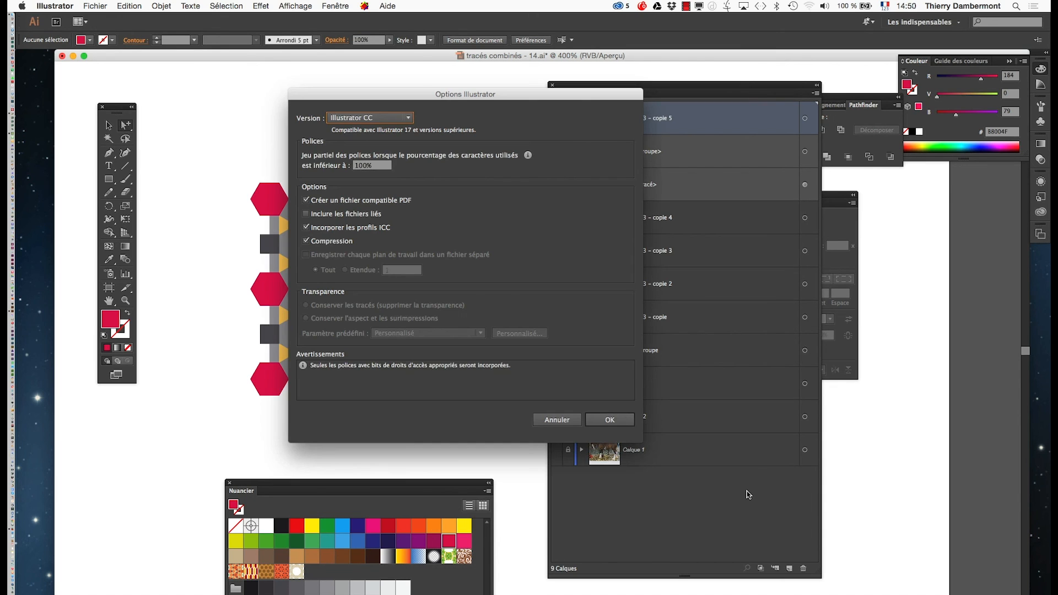
left_click(610, 420)
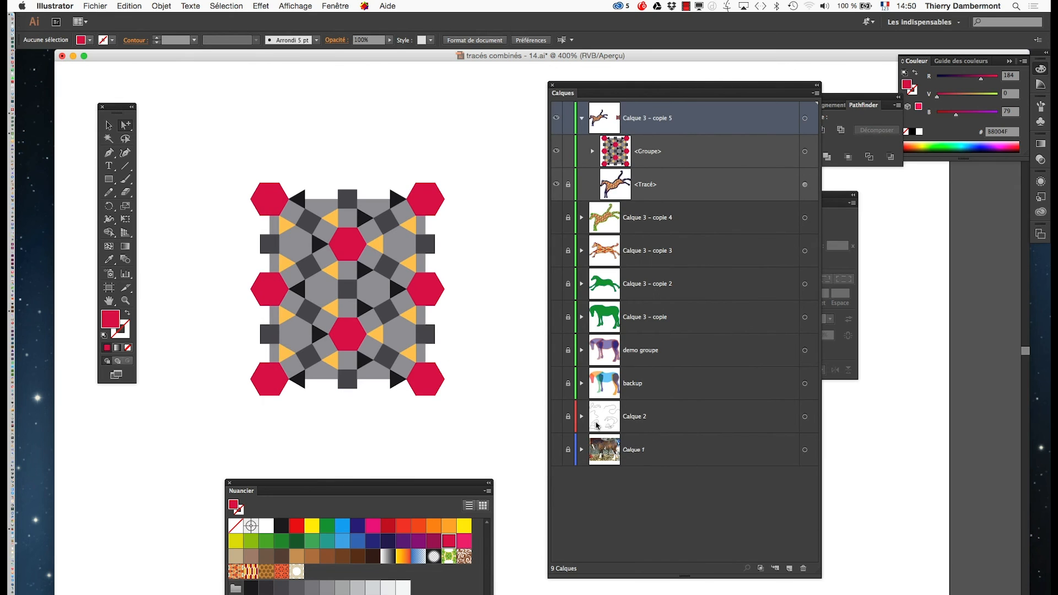